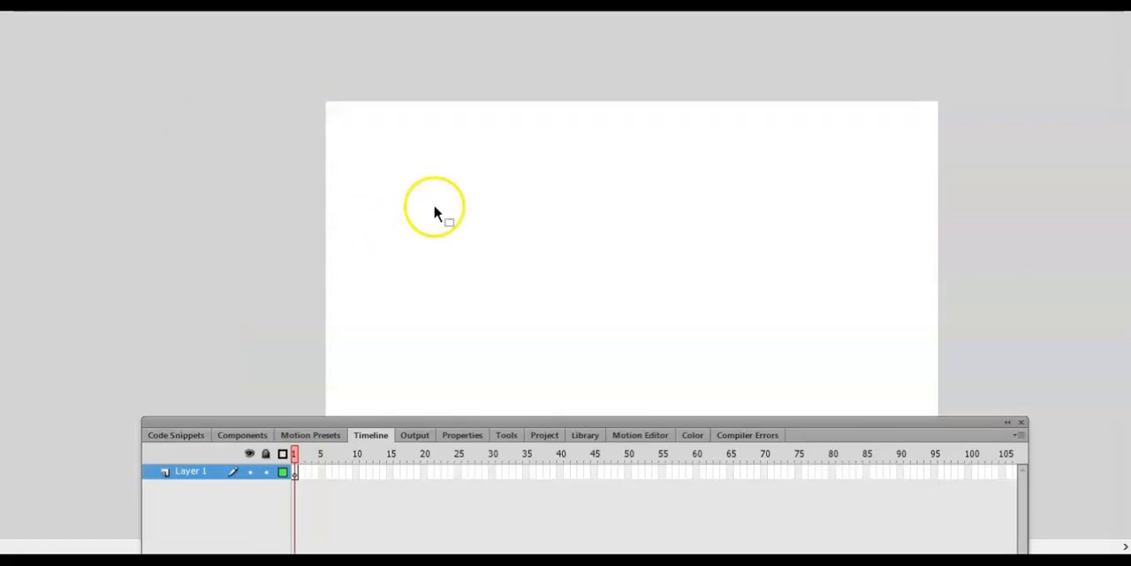
- Paste the copied character onto the stage and move it near the middle of the canvas
key(ctrl+v)
drag(456, 282, 586, 268)
click(930, 330)
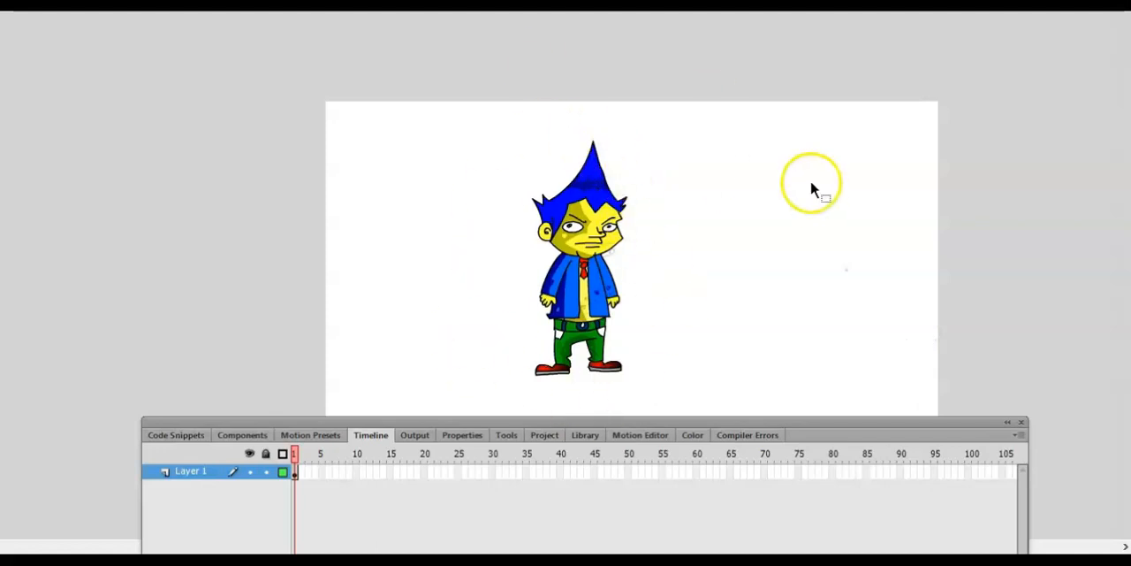
scroll(813, 204, down, 3)
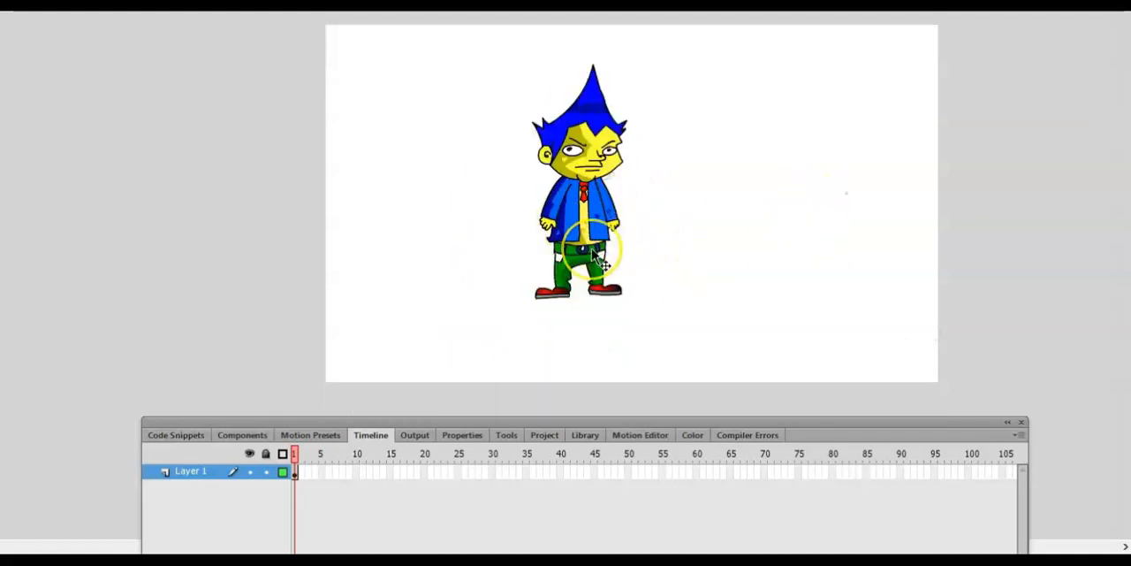
- Brush an arrow pointing at the character and handwrite notes beside it, including EXAG. and TIMING
click(483, 70)
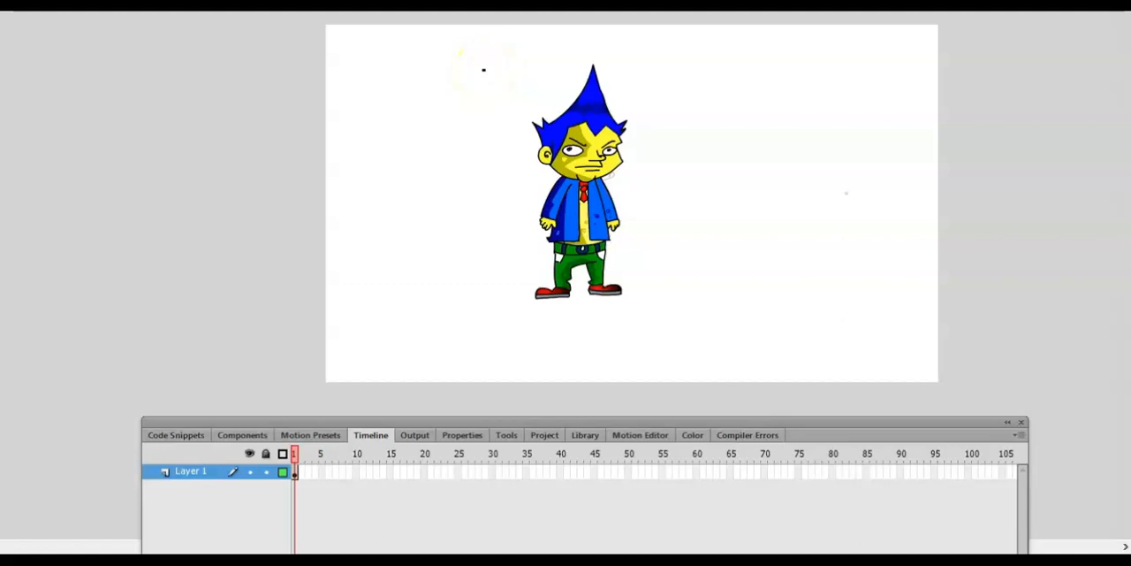
mouse_move(637, 202)
mouse_down()
mouse_move(716, 192)
mouse_move(706, 181)
mouse_move(717, 192)
mouse_up()
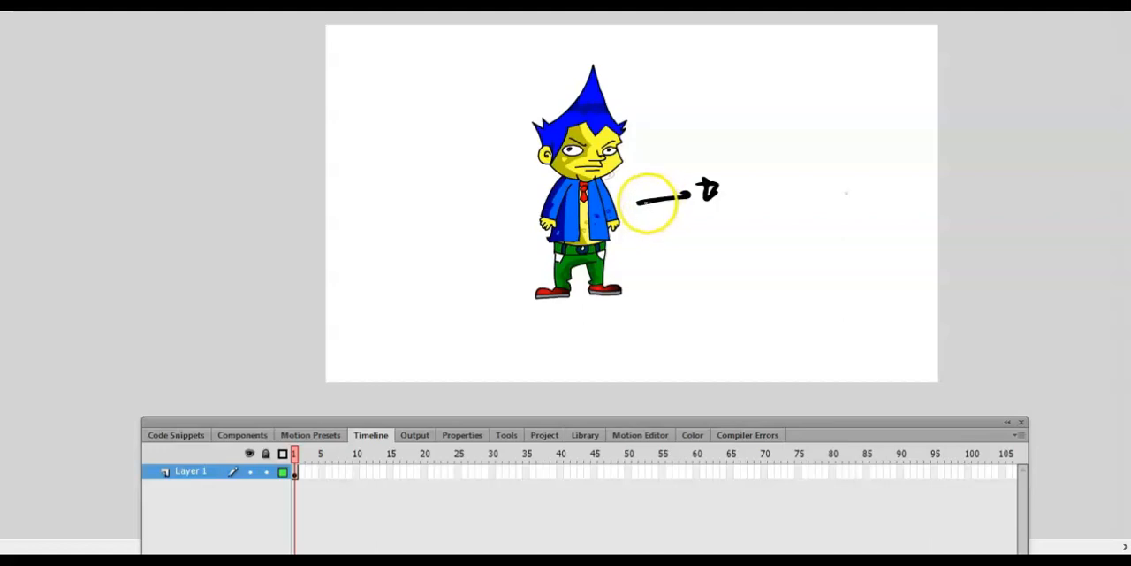
drag(637, 201, 713, 212)
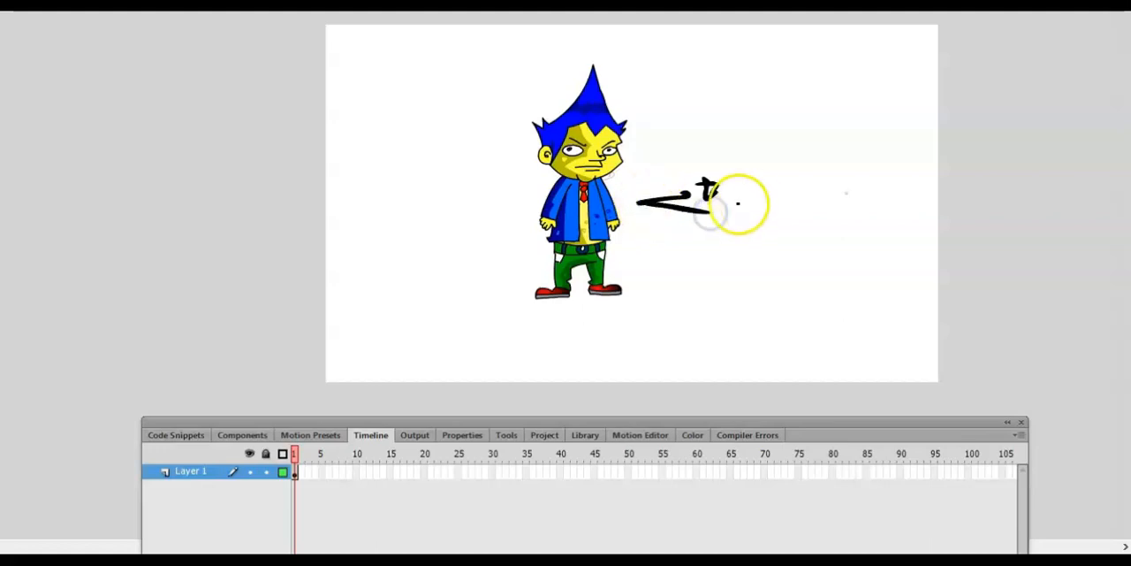
mouse_move(775, 193)
mouse_down()
mouse_move(805, 199)
mouse_move(787, 207)
mouse_move(858, 180)
mouse_move(853, 189)
mouse_move(875, 200)
mouse_move(788, 221)
mouse_move(780, 239)
mouse_move(884, 218)
mouse_up()
right_click(896, 221)
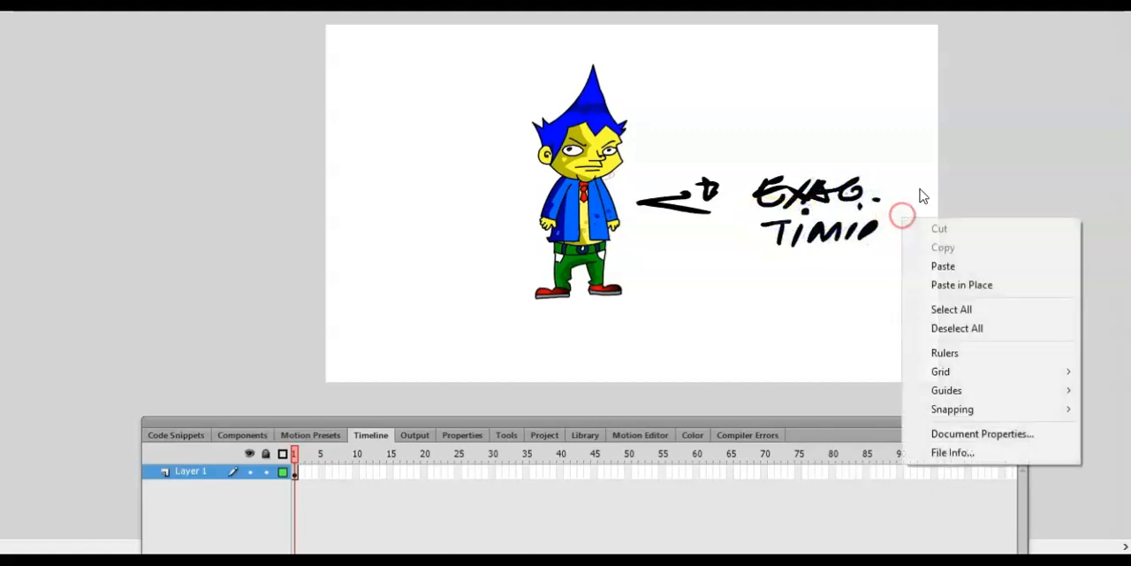
click(879, 231)
mouse_move(882, 229)
mouse_down()
mouse_move(902, 215)
mouse_move(921, 230)
mouse_up()
mouse_move(773, 266)
mouse_down()
mouse_move(749, 286)
mouse_move(809, 281)
mouse_move(802, 277)
mouse_up()
click(819, 266)
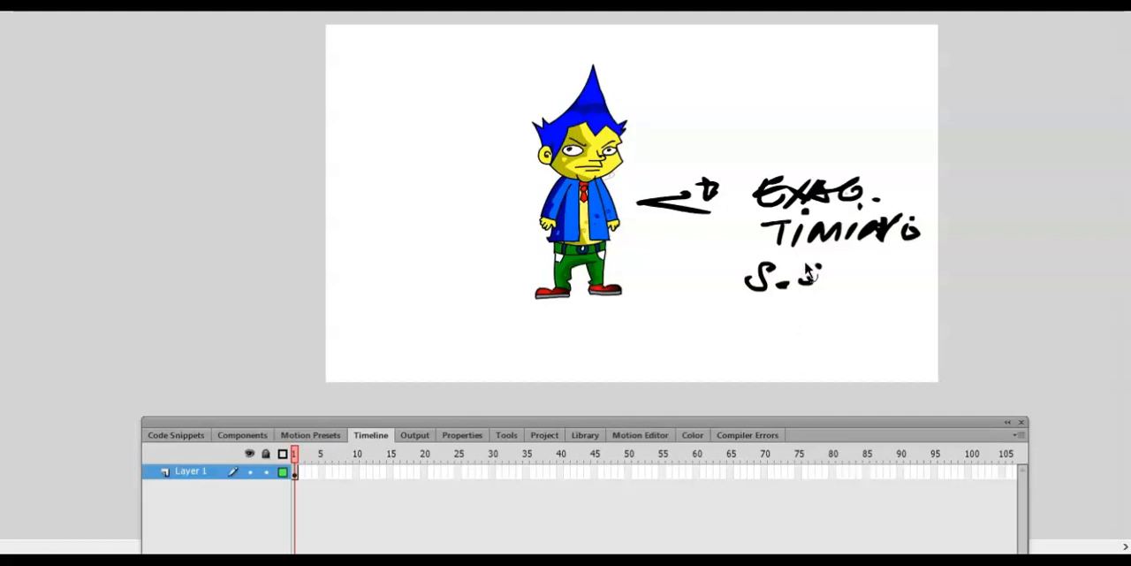
- Undo all the handwritten notes and the arrow beside the character
key(ctrl+z)
key(ctrl+z)
key(ctrl+z)
key(ctrl+z)
key(ctrl+z)
key(ctrl+z)
key(ctrl+z)
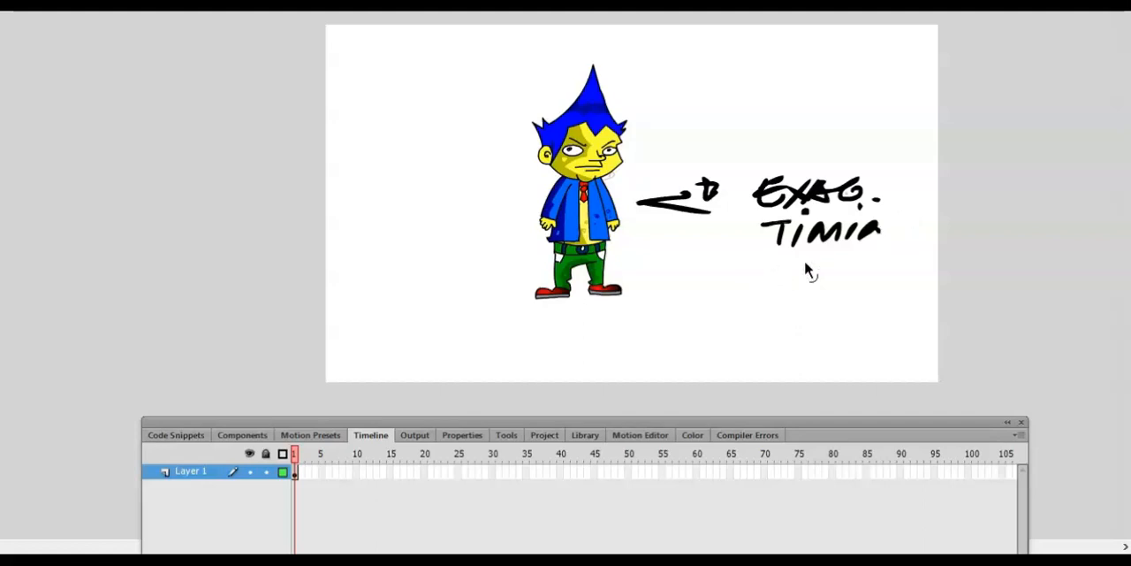
key(ctrl+z)
key(ctrl+z)
key(ctrl+z)
key(ctrl+z)
key(ctrl+z)
key(ctrl+z)
key(ctrl+z)
key(ctrl+z)
key(ctrl+z)
key(ctrl+z)
key(ctrl+z)
key(ctrl+z)
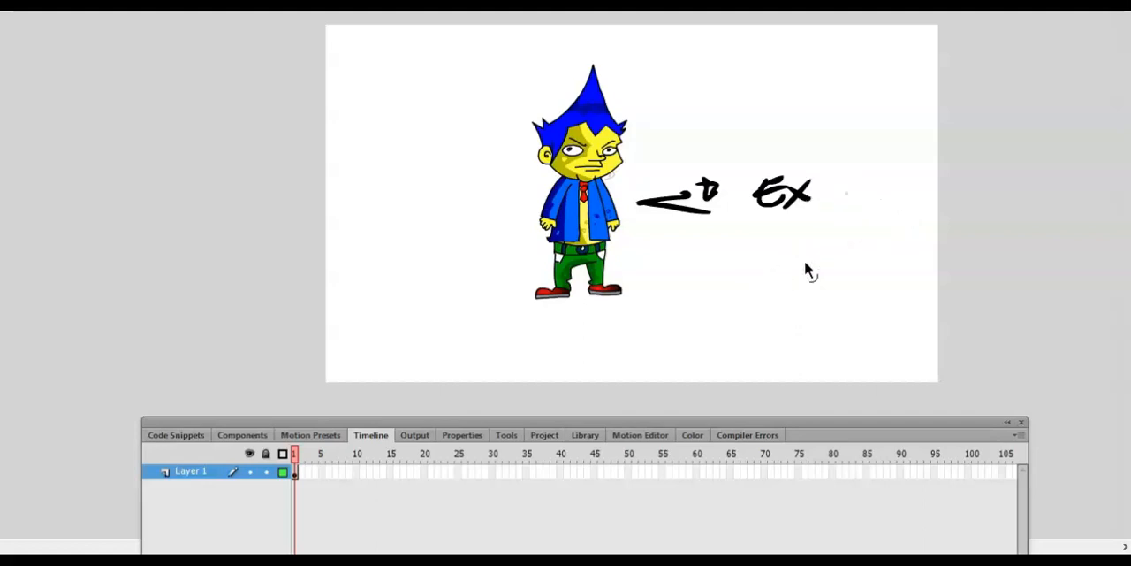
key(ctrl+z)
key(ctrl+z)
key(ctrl+z)
key(ctrl+z)
key(ctrl+z)
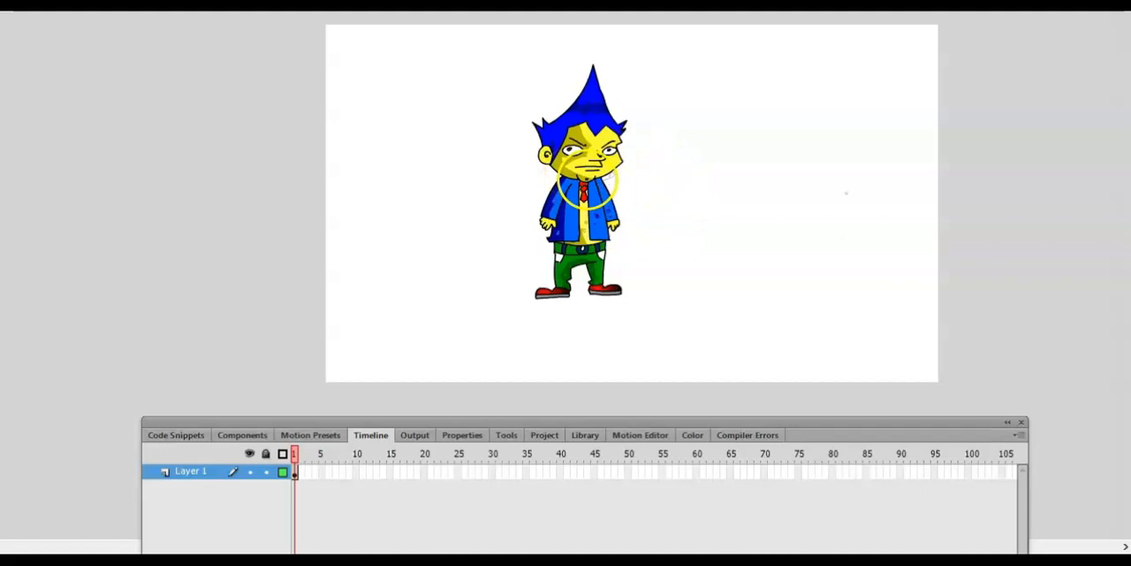
- Move the character up and toward the left side of the stage and leave it selected
click(592, 183)
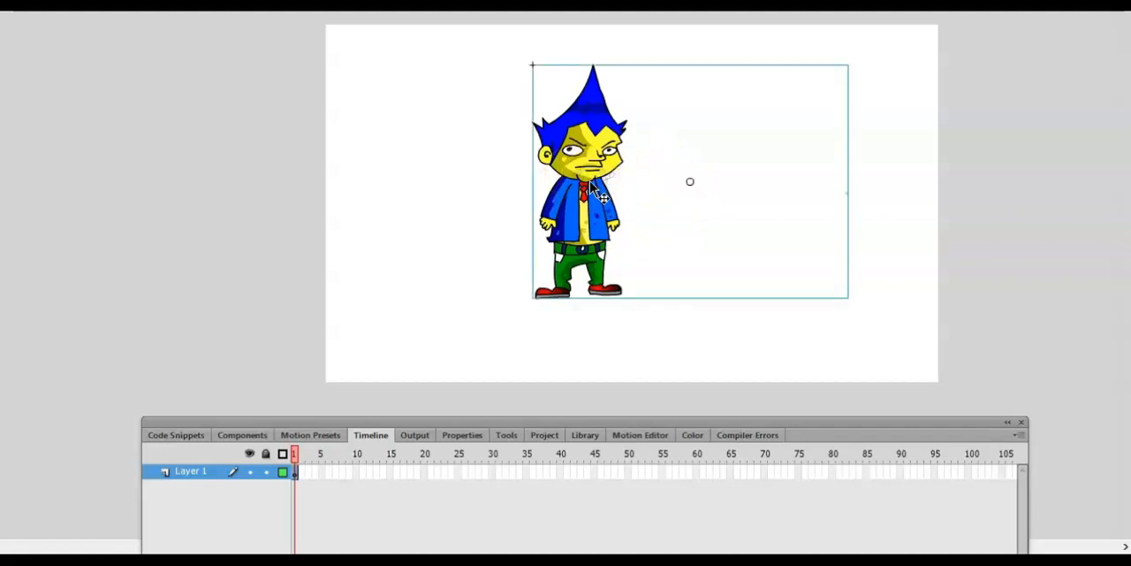
click(444, 239)
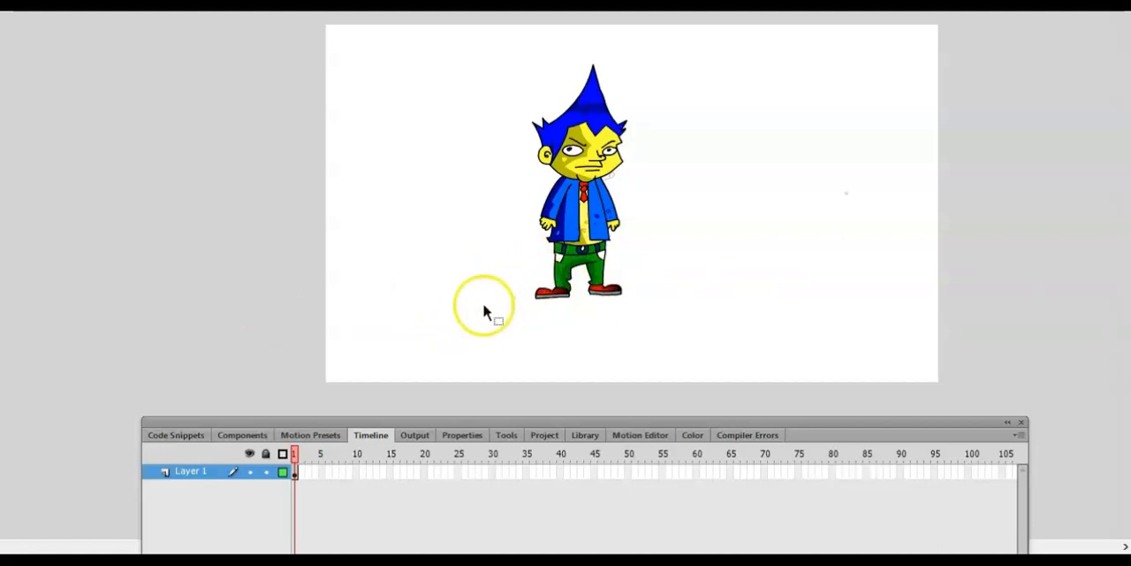
drag(598, 247, 531, 239)
click(584, 323)
click(512, 256)
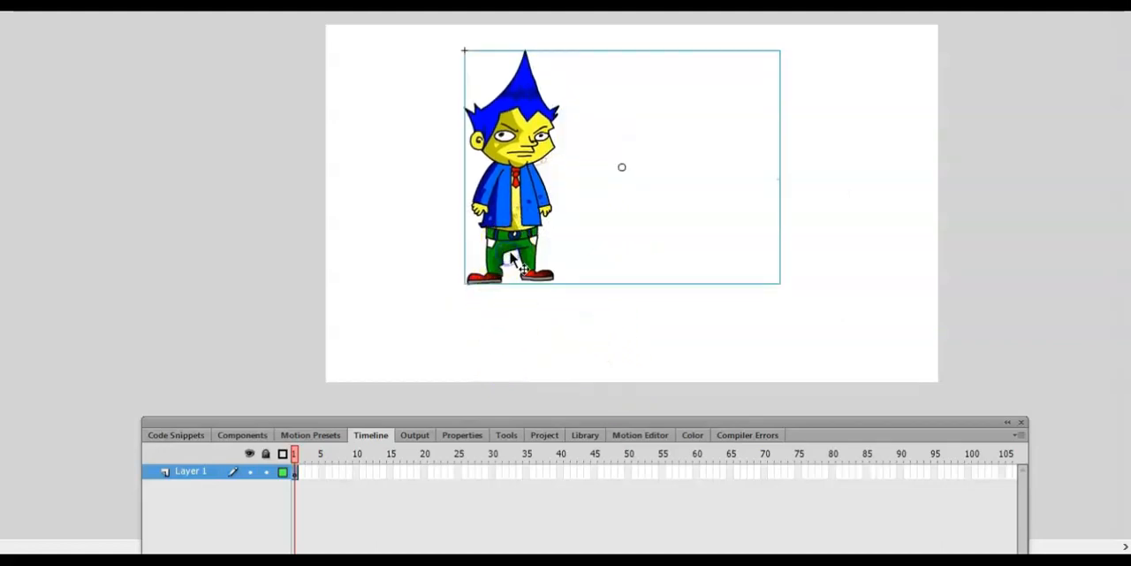
- Set the document frame rate to 12 fps, test the movie and close the preview
drag(536, 419, 541, 321)
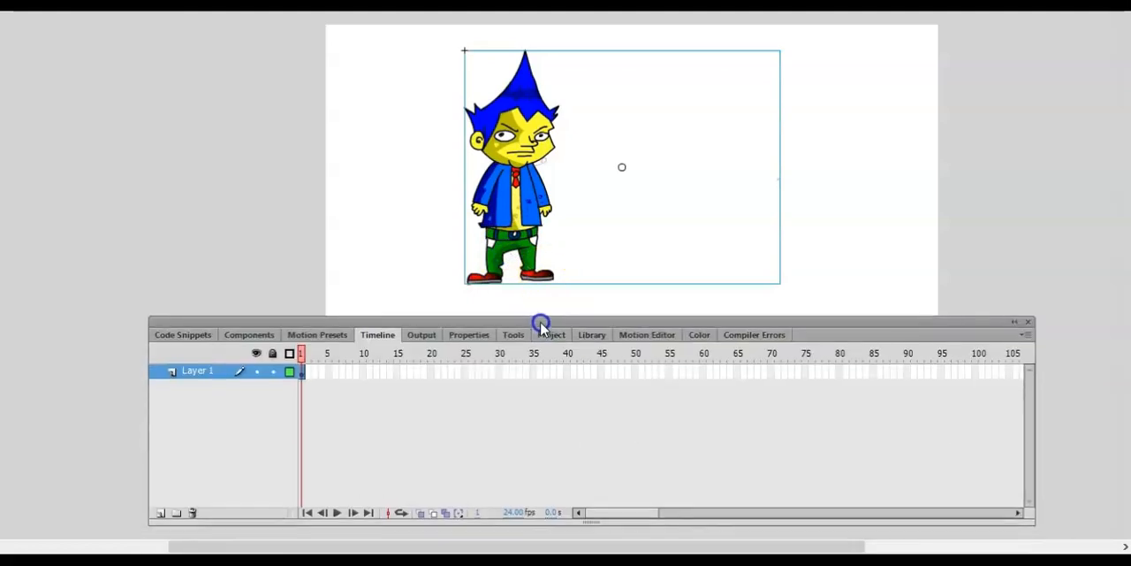
click(520, 511)
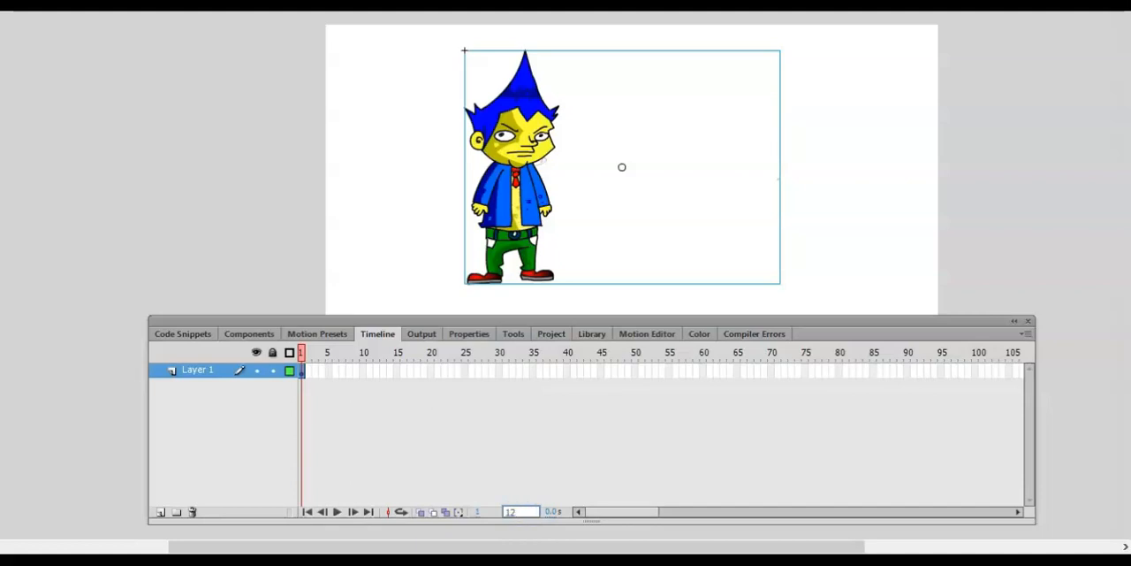
key(Return)
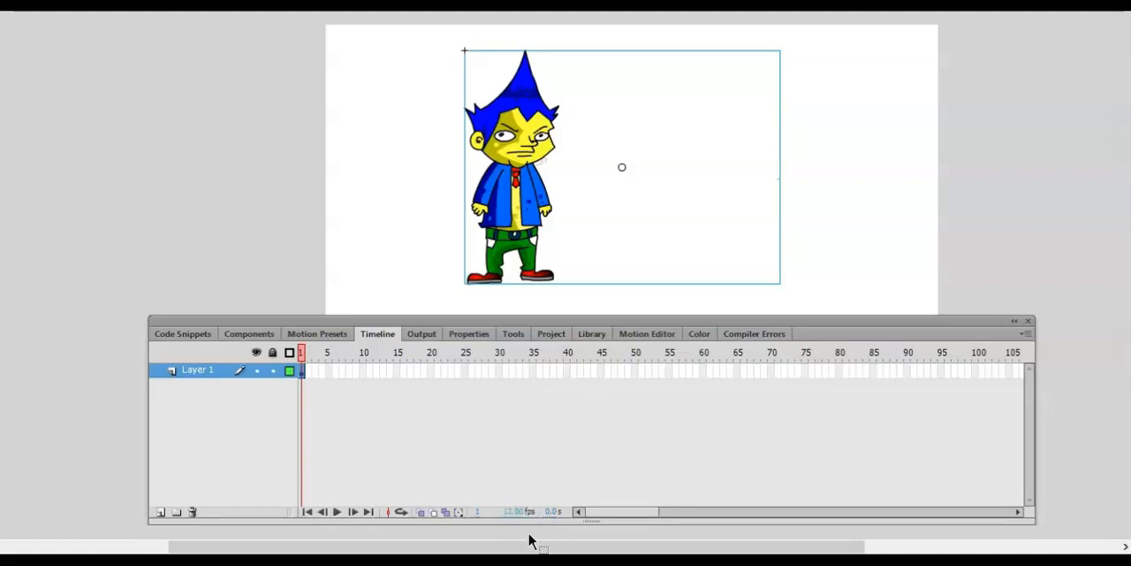
key(ctrl+Return)
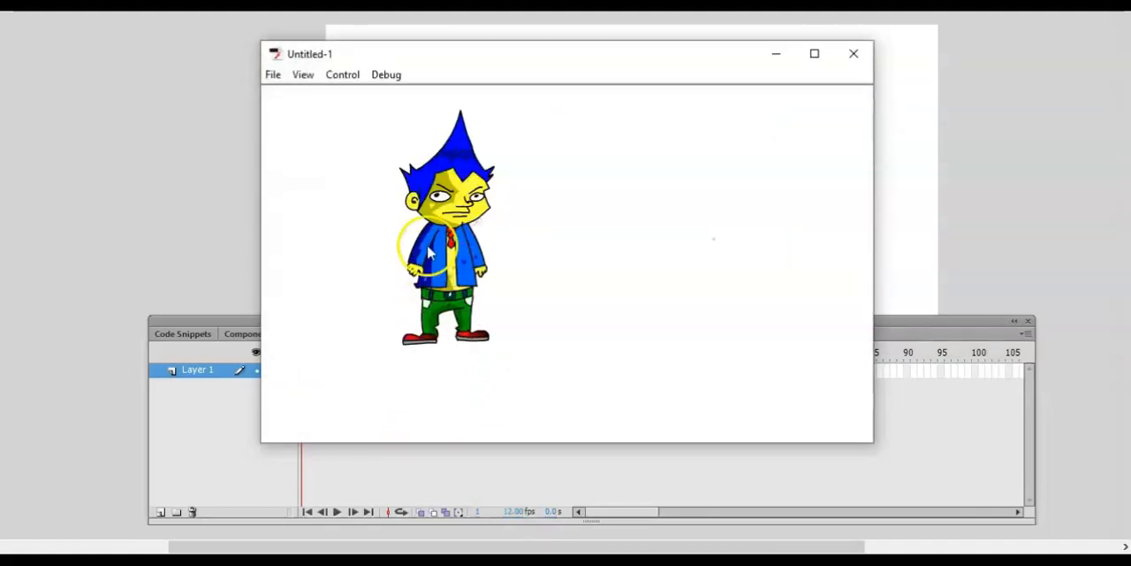
click(856, 56)
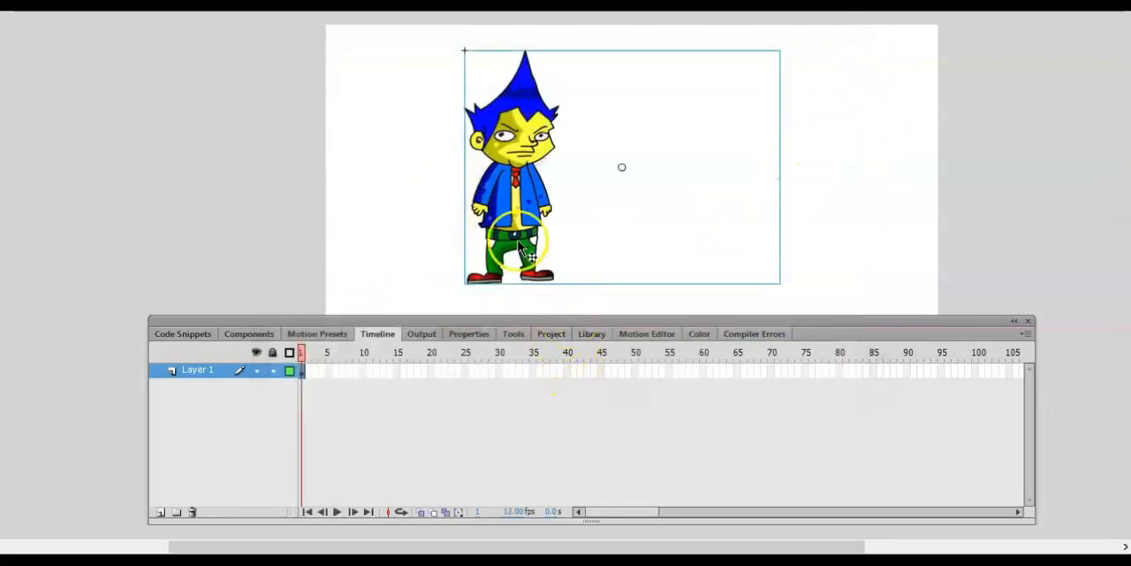
- Open the character symbol for editing in place and scrub through frames 1 to 3 to examine its poses
right_click(515, 214)
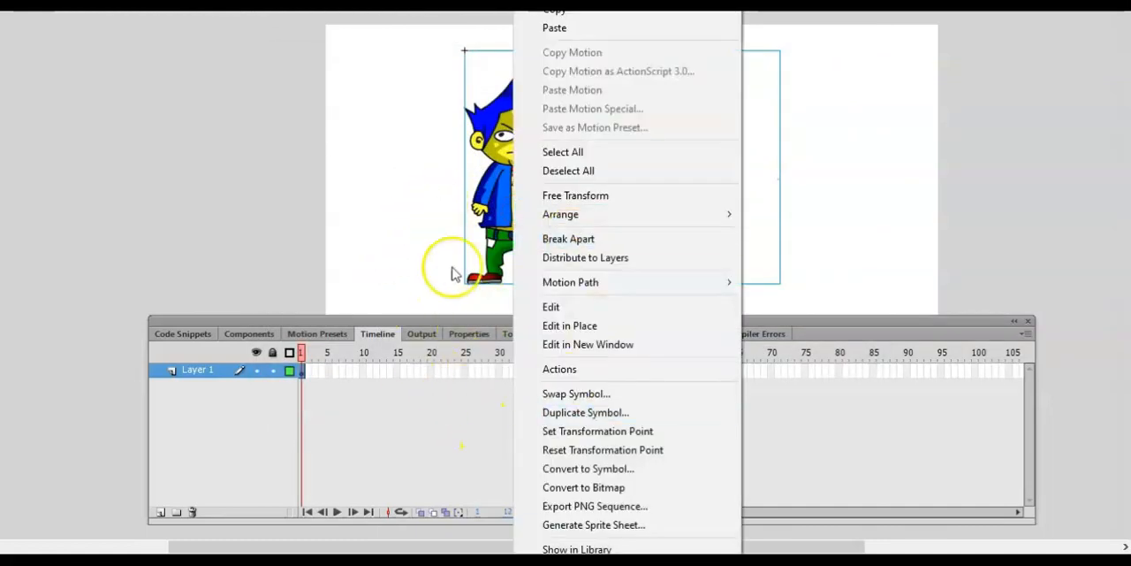
click(543, 325)
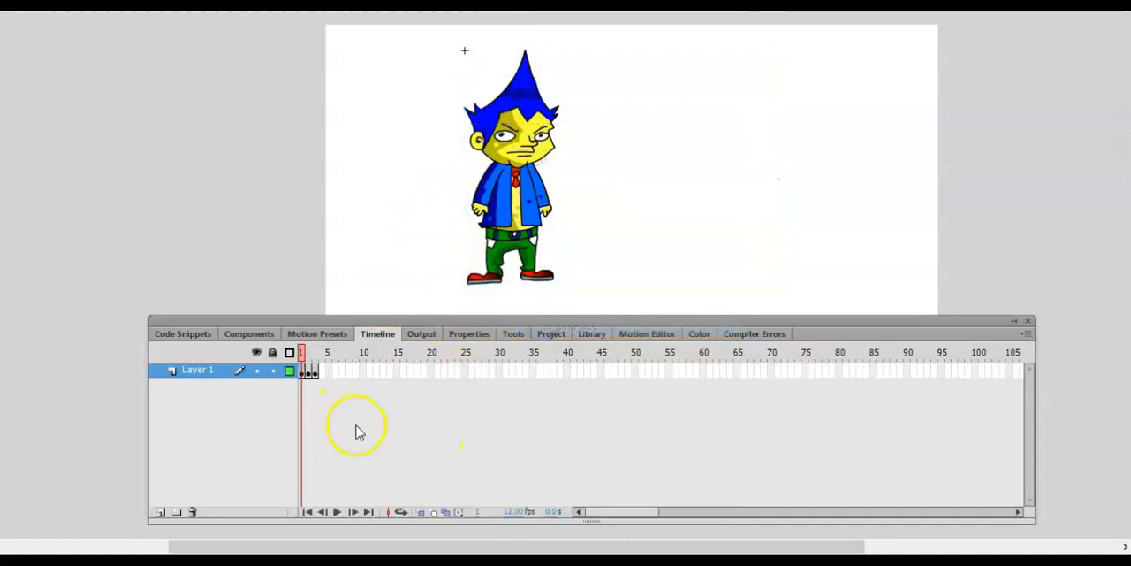
click(302, 351)
drag(302, 351, 320, 361)
click(324, 371)
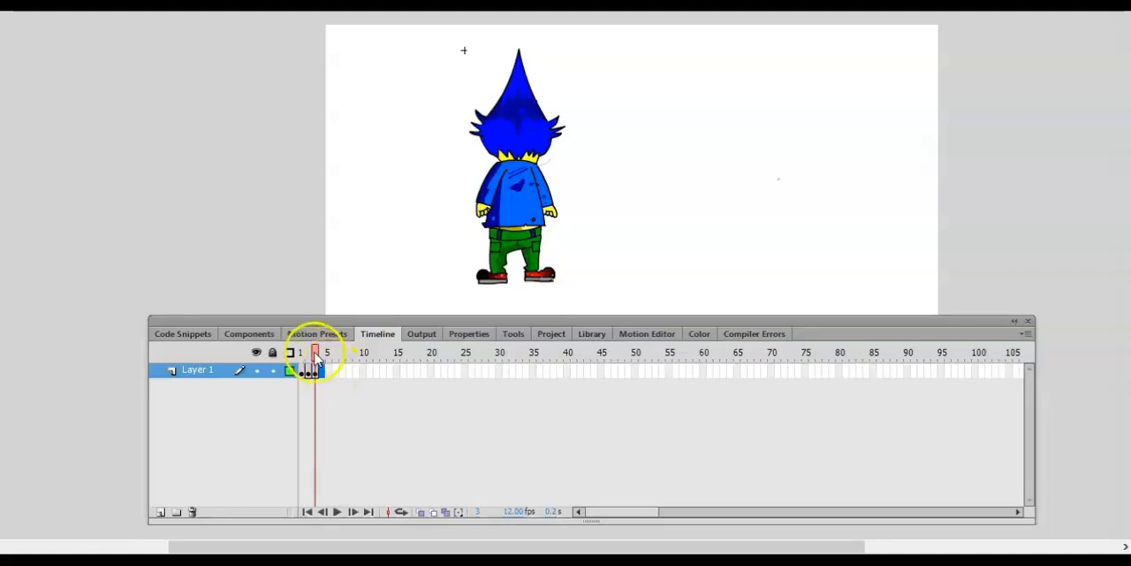
click(302, 352)
drag(301, 352, 315, 352)
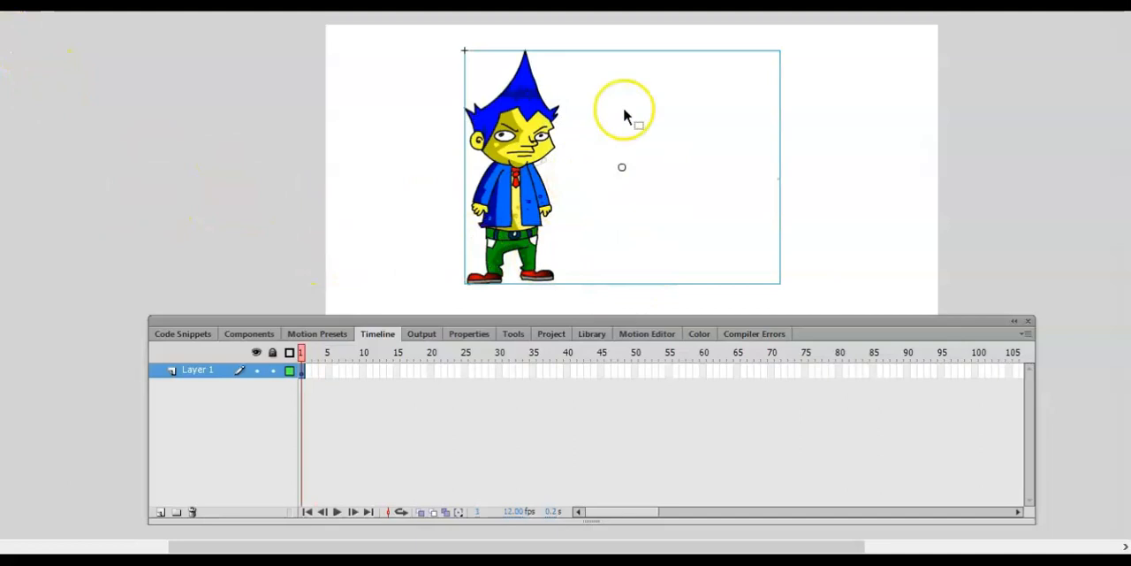
- Shift the character slightly to the right on the main stage and deselect it
drag(518, 217, 539, 227)
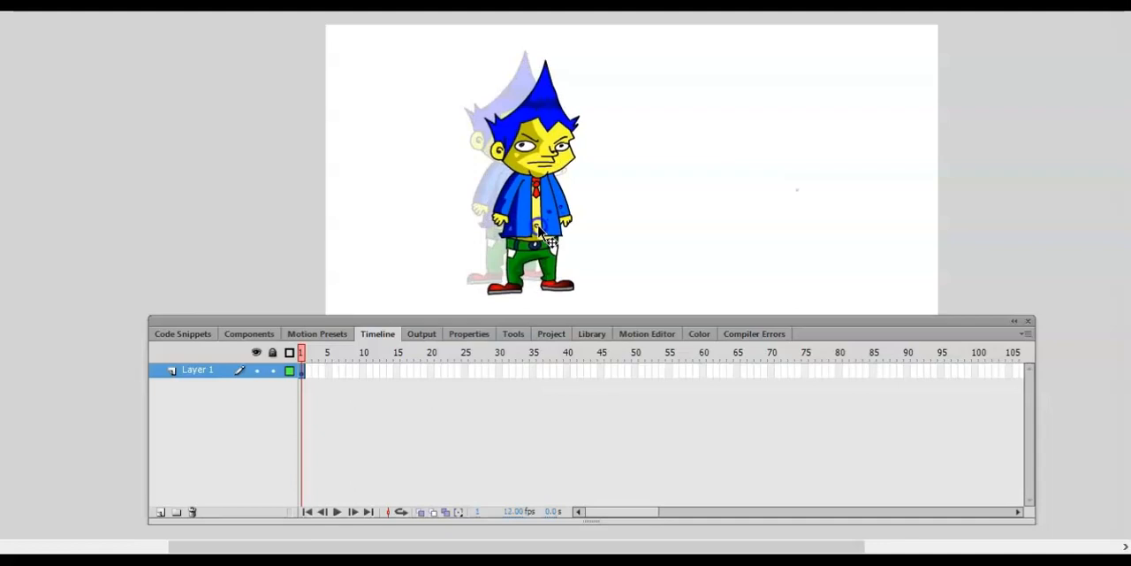
mouse_move(540, 228)
mouse_down()
mouse_move(542, 214)
mouse_move(555, 217)
mouse_up()
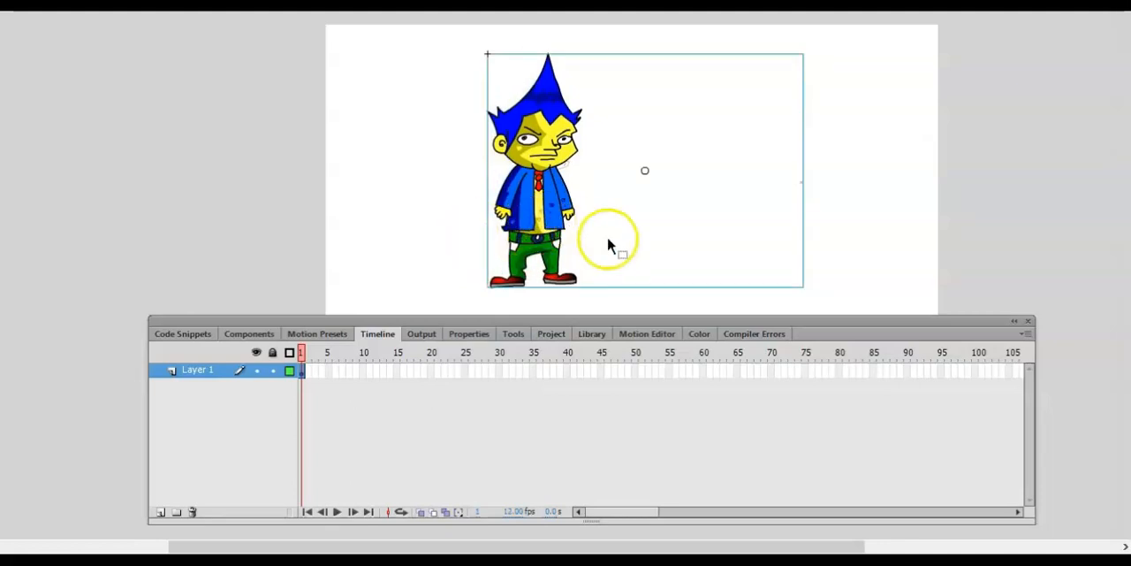
click(865, 259)
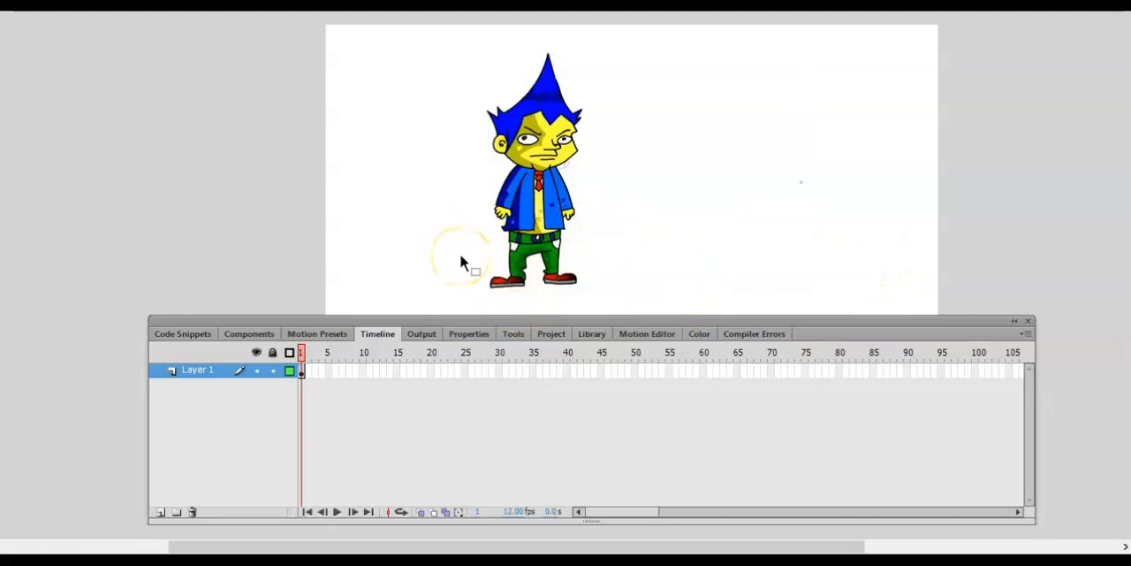
- Set up the Brush tool with a small brush size and a light grey fill colour for sketching
key(ctrl+=)
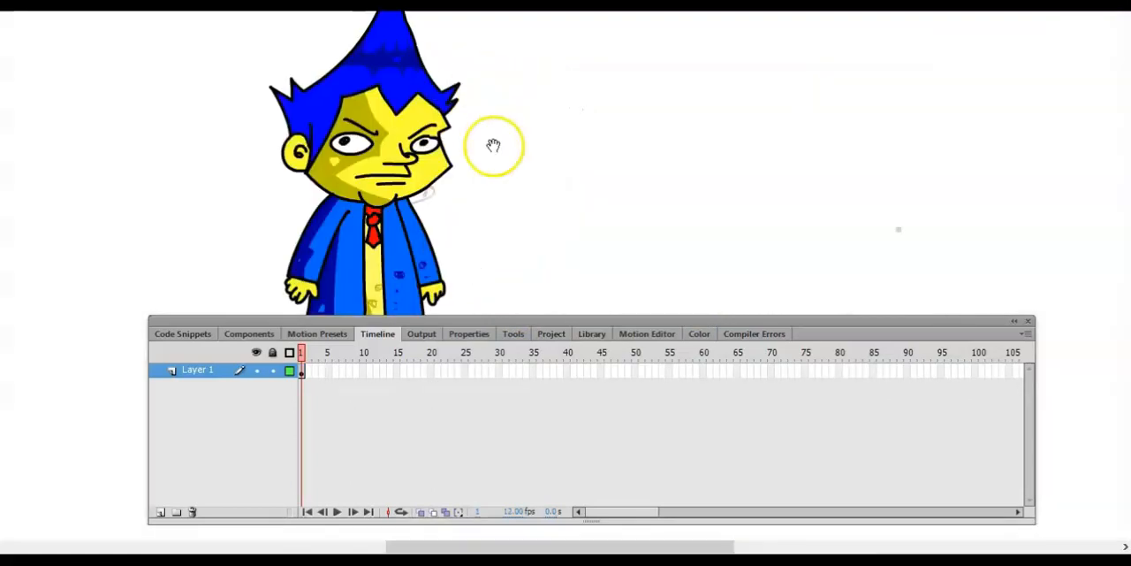
drag(494, 145, 560, 145)
drag(480, 316, 464, 440)
drag(454, 239, 400, 255)
click(485, 451)
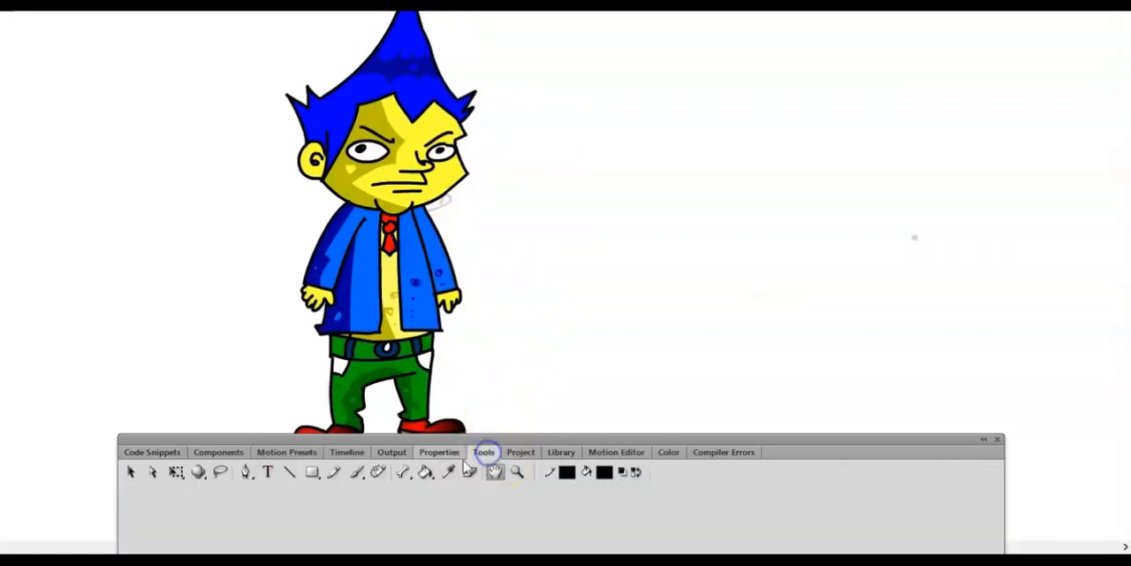
drag(531, 439, 536, 392)
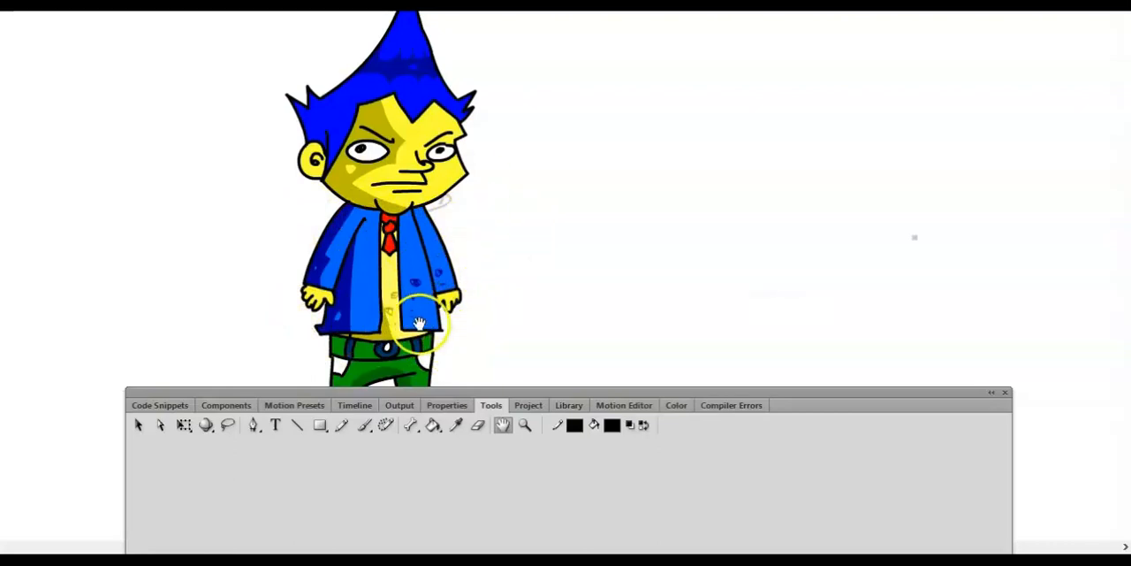
click(361, 428)
click(747, 426)
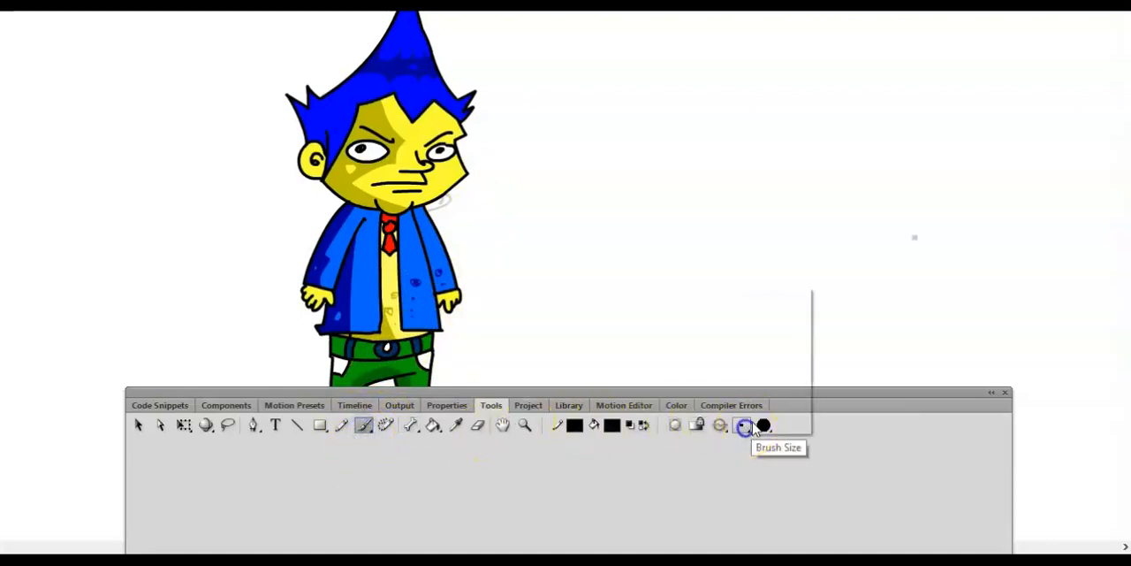
click(781, 322)
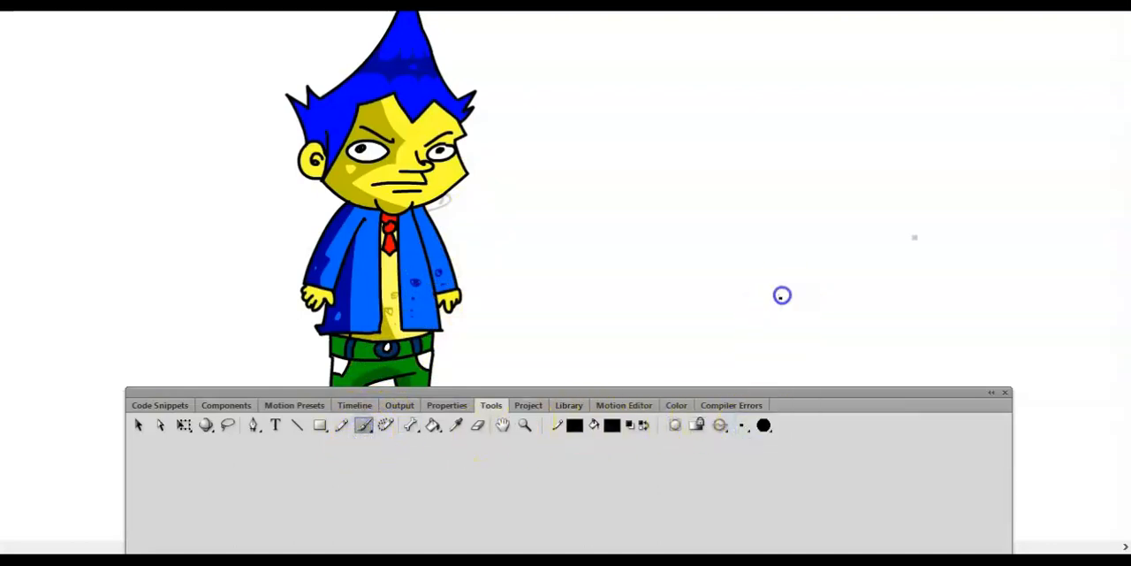
click(762, 425)
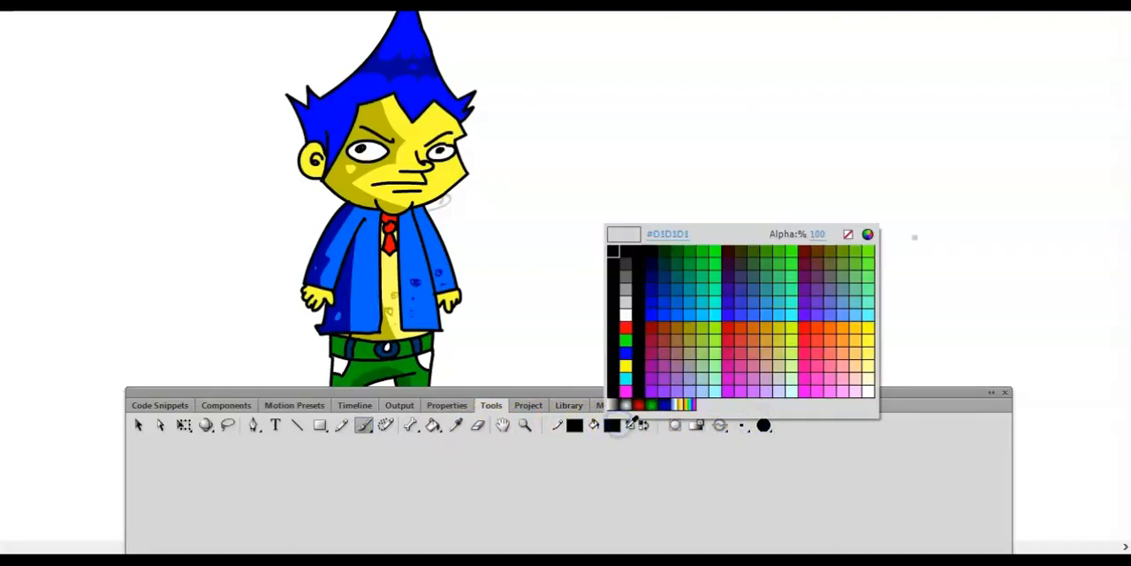
click(627, 303)
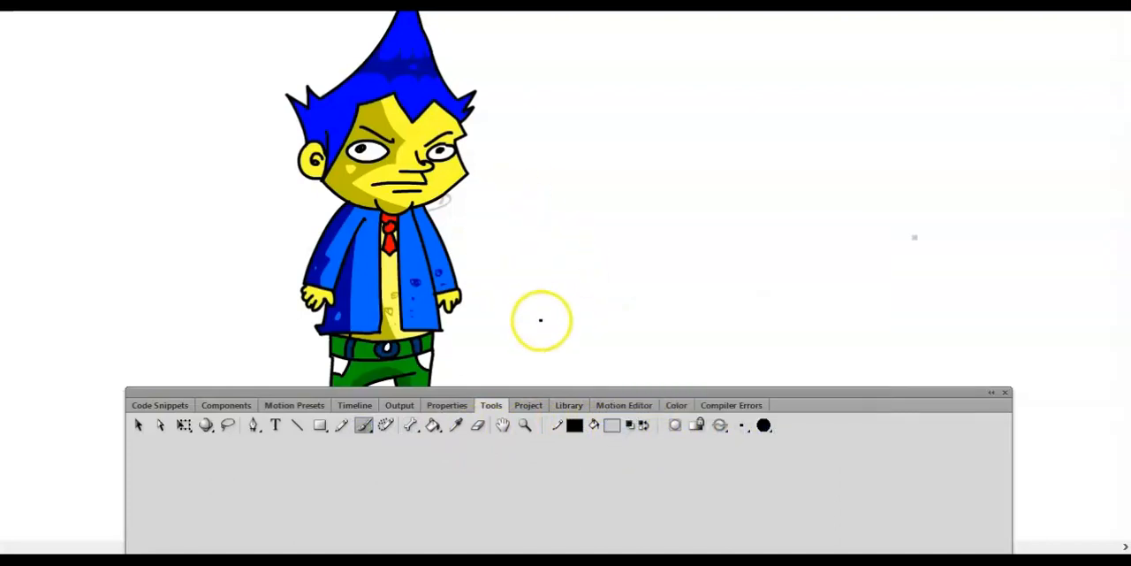
- Finish the curved arrow beside the character's head by sketching a shaded arrowhead
drag(556, 392, 541, 461)
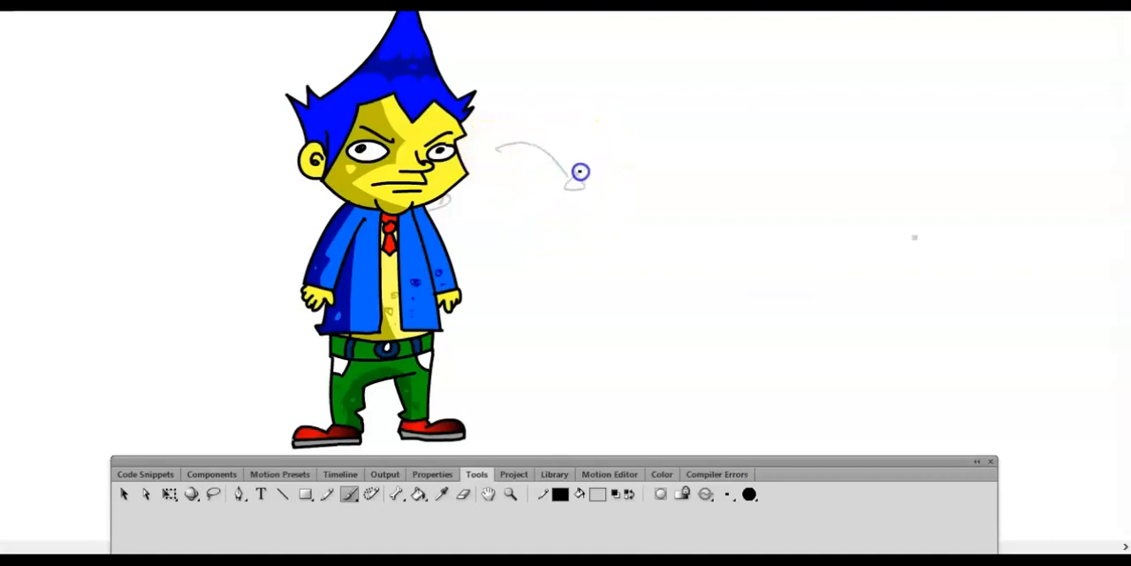
drag(584, 184, 591, 191)
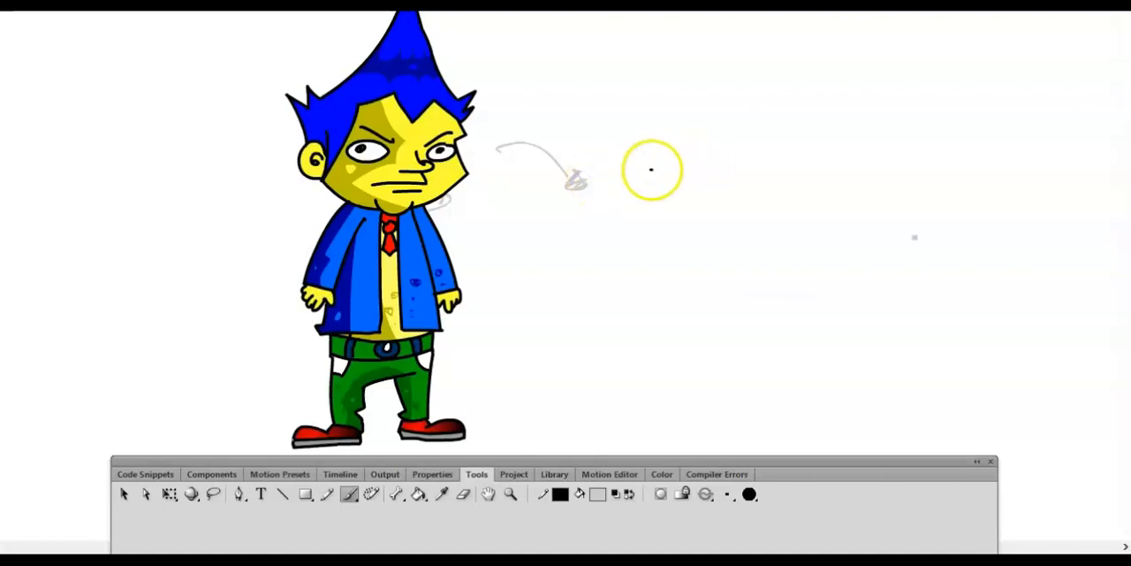
mouse_move(677, 159)
mouse_down()
mouse_move(677, 307)
mouse_move(662, 298)
mouse_up()
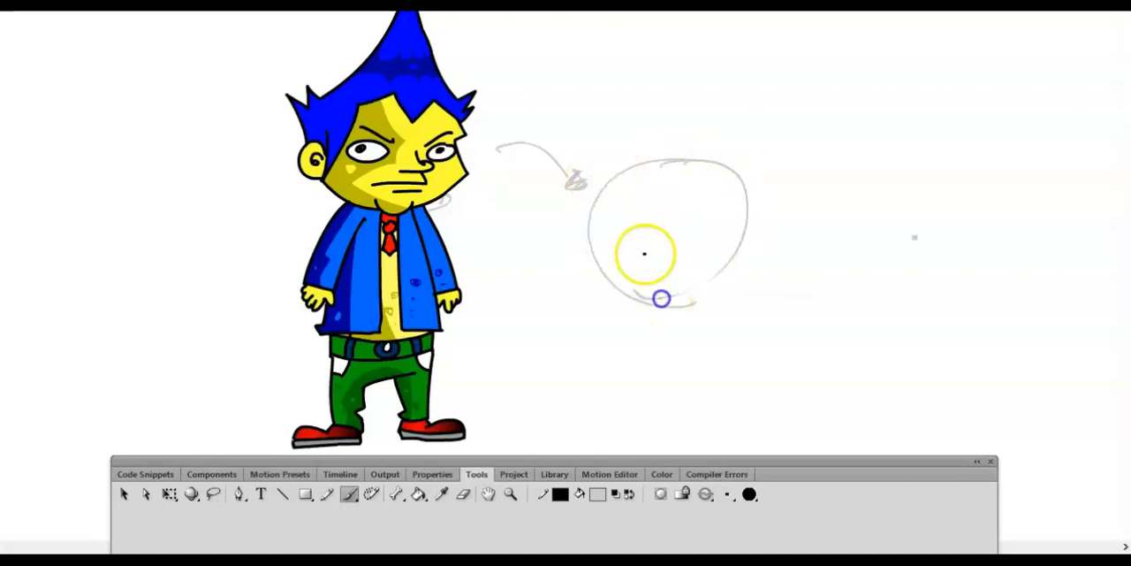
key(ctrl+z)
key(ctrl+z)
- Sketch a rough circle for the new figure's head with overlapping strokes and darken the arrowhead pointing to it
mouse_move(673, 150)
mouse_down()
mouse_move(649, 254)
mouse_move(665, 171)
mouse_move(746, 203)
mouse_move(688, 209)
mouse_move(732, 199)
mouse_move(737, 170)
mouse_move(677, 248)
mouse_up()
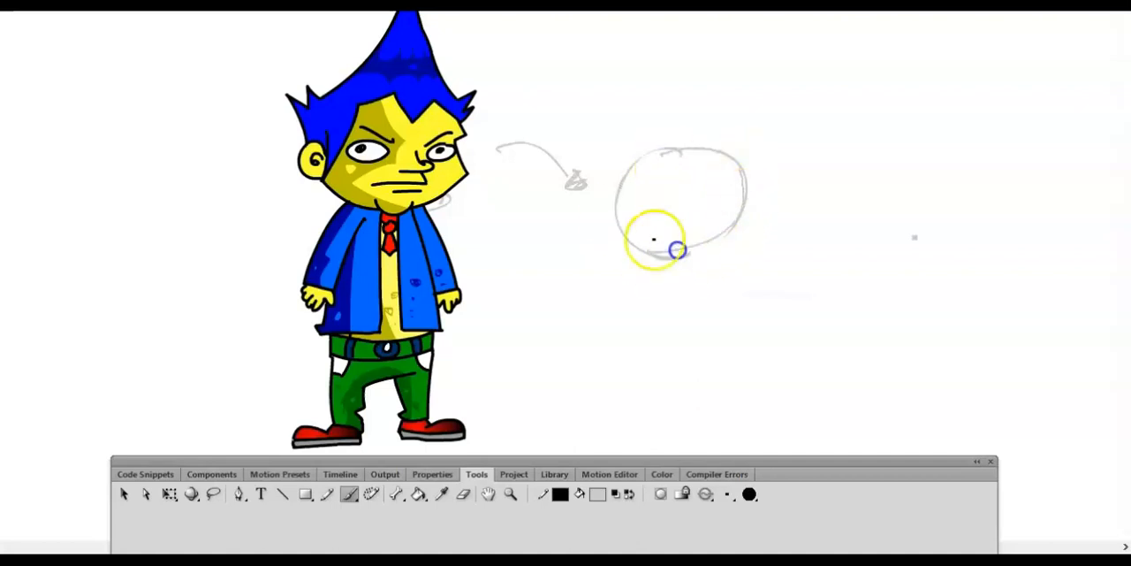
drag(698, 145, 646, 257)
mouse_move(664, 158)
mouse_down()
mouse_move(667, 220)
mouse_move(687, 255)
mouse_up()
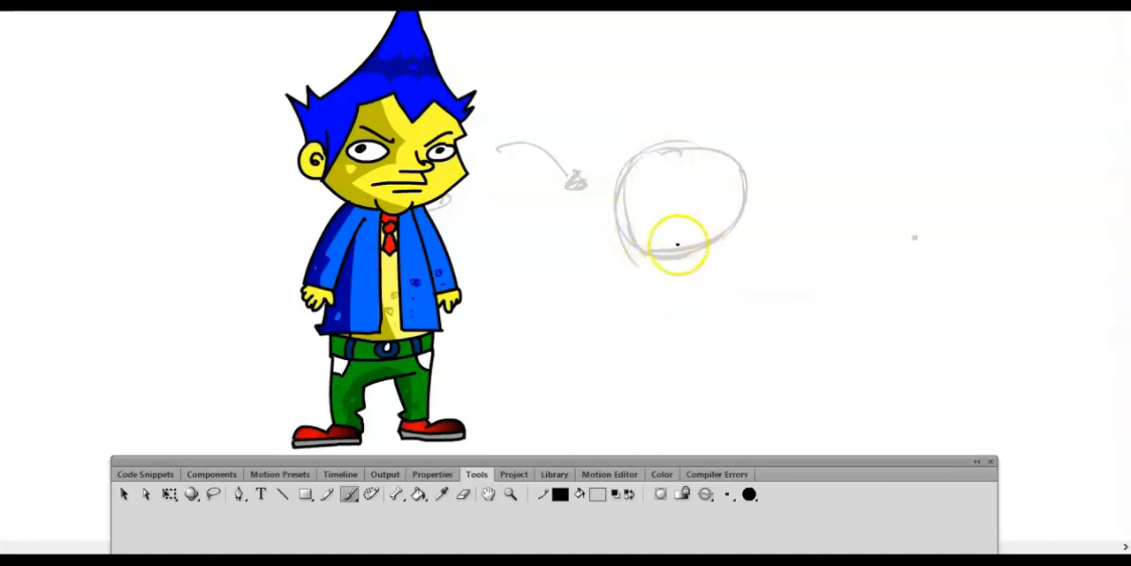
drag(627, 218, 678, 261)
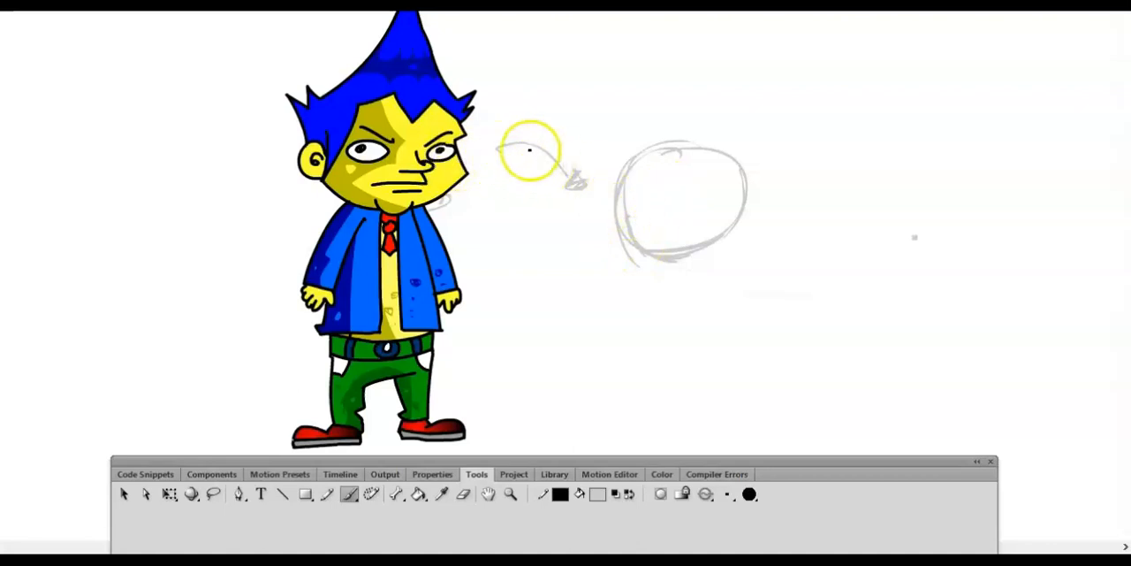
drag(544, 159, 581, 181)
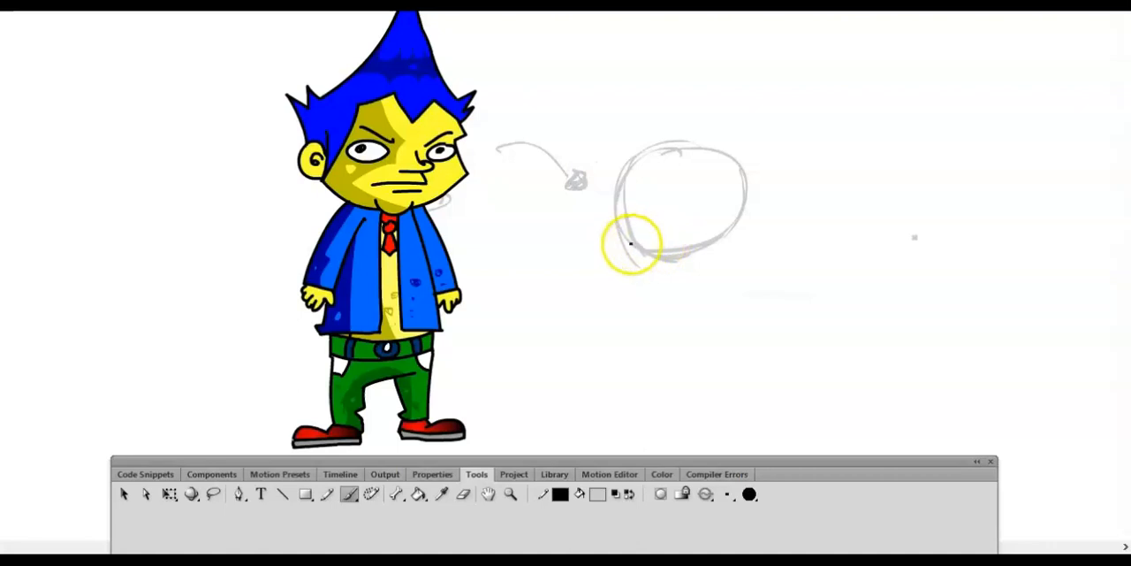
- Sketch a larger rounded body directly below the head circle with overlapping loose strokes
mouse_move(623, 250)
mouse_down()
mouse_move(709, 231)
mouse_move(737, 244)
mouse_move(740, 281)
mouse_up()
drag(654, 231, 611, 316)
drag(725, 232, 748, 334)
drag(638, 248, 636, 356)
drag(712, 227, 685, 369)
mouse_move(649, 252)
mouse_down()
mouse_move(732, 359)
mouse_move(640, 353)
mouse_up()
drag(746, 233, 691, 354)
drag(640, 251, 659, 361)
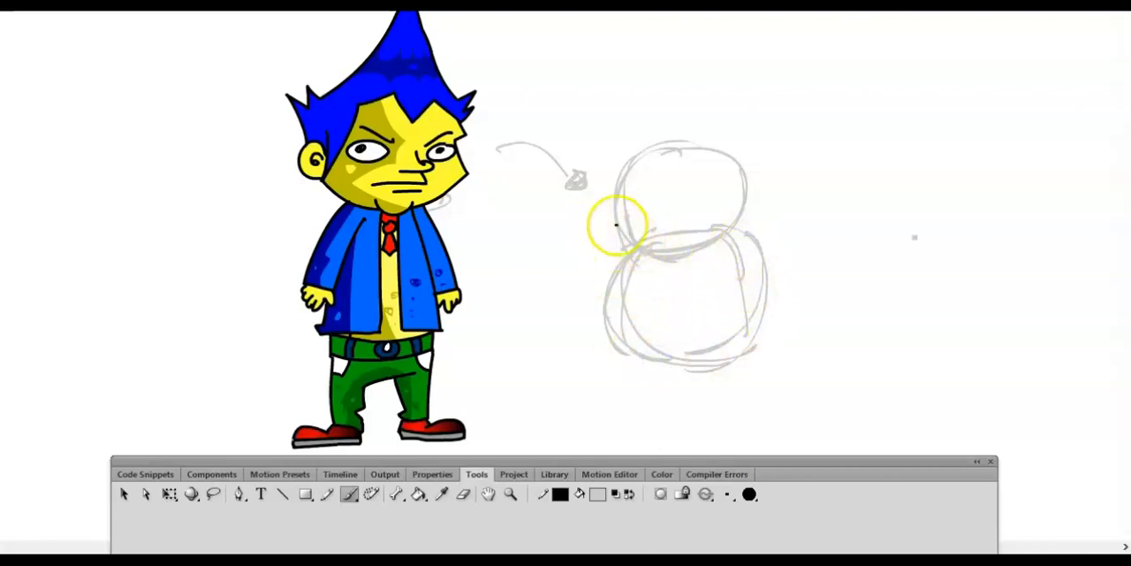
- Sketch two raised arms with rounded hands on both sides of the body and add an inner arc to the head
mouse_move(656, 232)
mouse_down()
mouse_move(560, 254)
mouse_move(634, 273)
mouse_move(579, 285)
mouse_move(564, 233)
mouse_up()
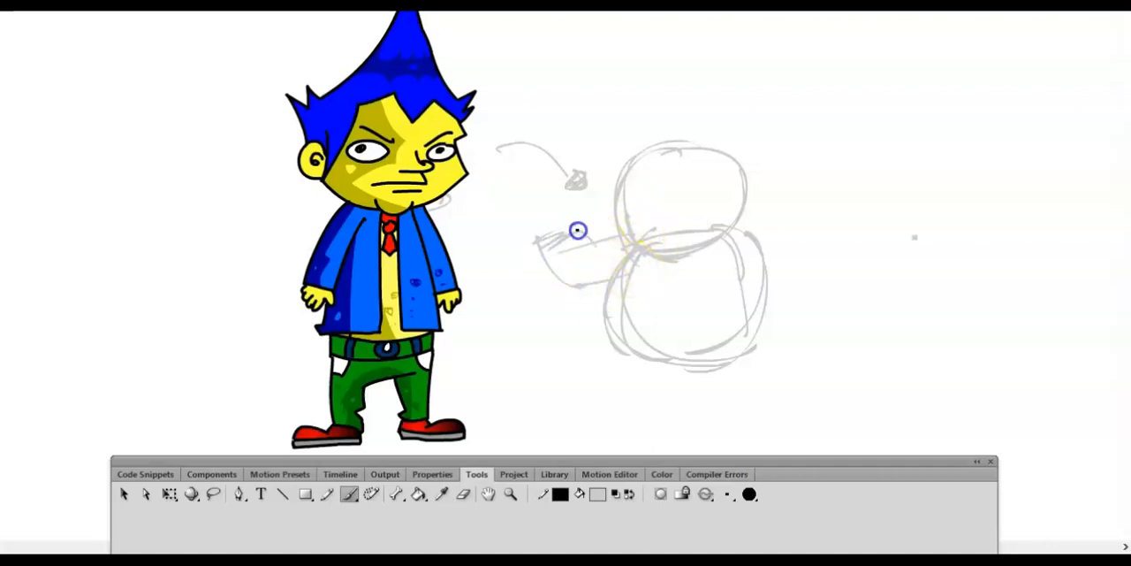
drag(747, 232, 799, 249)
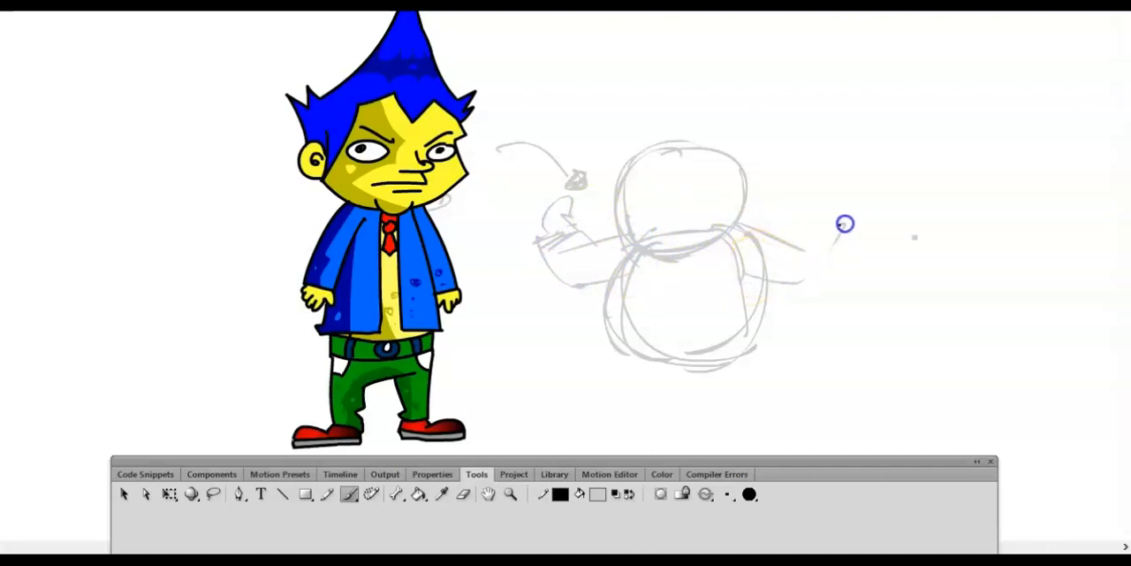
drag(829, 229, 838, 232)
drag(717, 169, 732, 199)
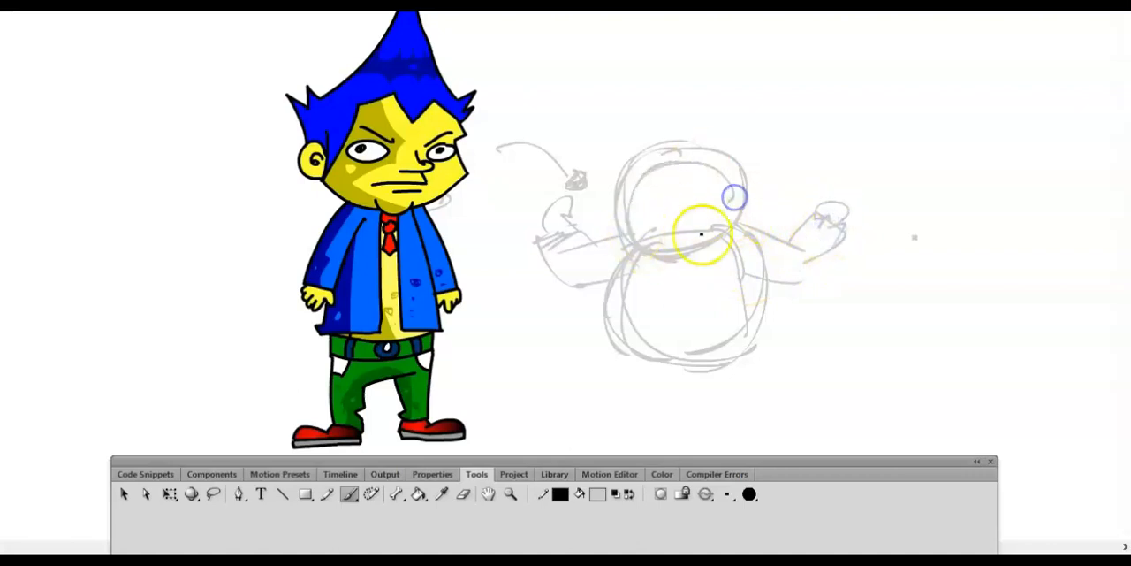
- Sketch the waistline at the body's base, vertical centre lines through head and body, and a horizontal guide across the face
key(space)
drag(765, 322, 773, 232)
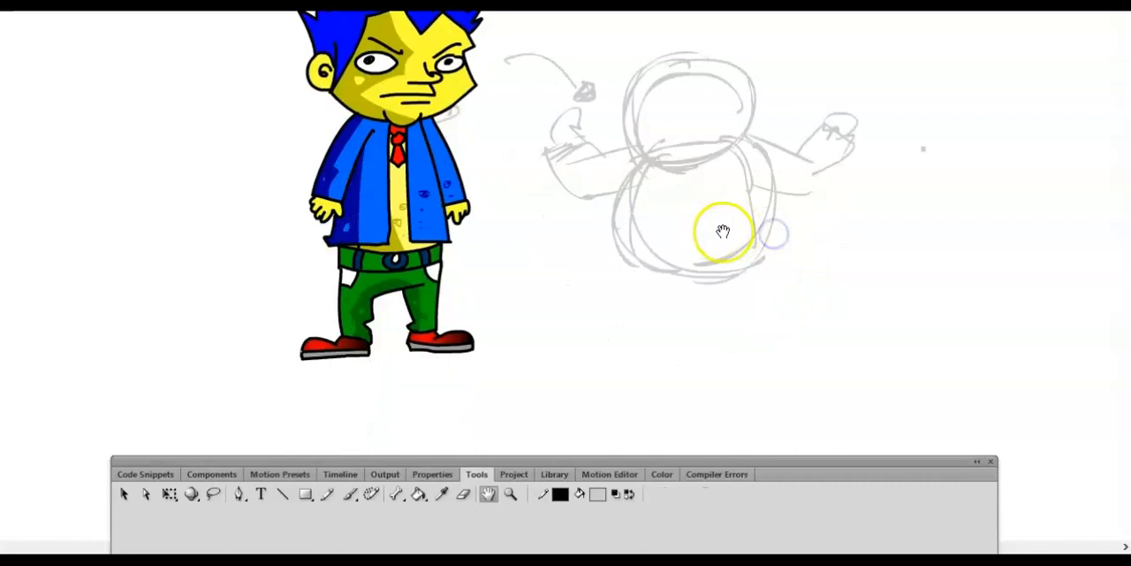
mouse_move(646, 263)
mouse_down()
mouse_move(698, 272)
mouse_move(751, 259)
mouse_up()
mouse_move(753, 253)
mouse_down()
mouse_move(698, 270)
mouse_move(621, 260)
mouse_up()
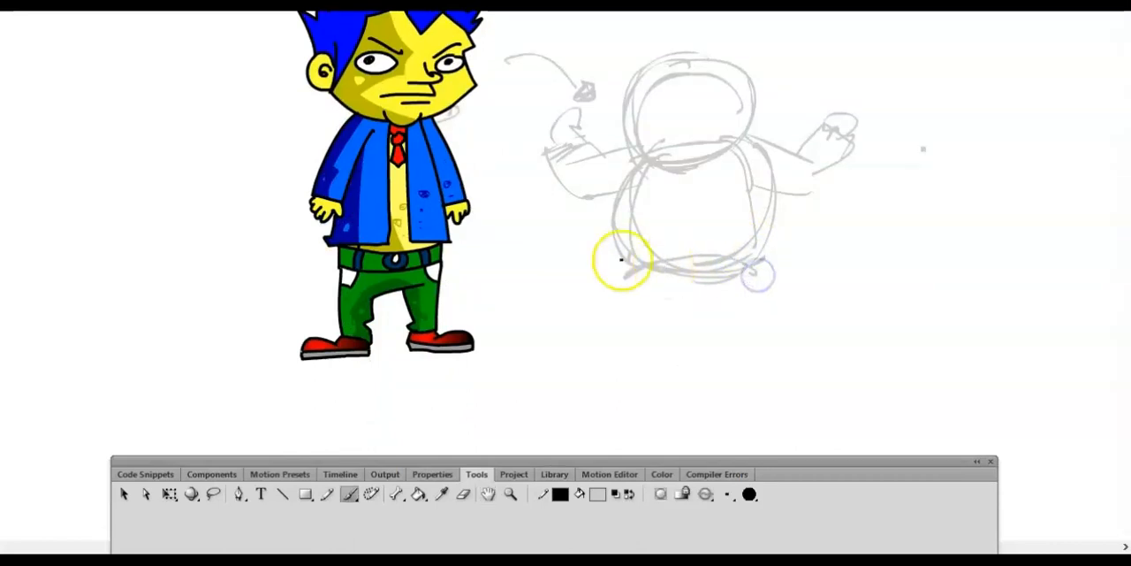
drag(572, 206, 619, 154)
click(675, 168)
drag(697, 47, 684, 265)
drag(705, 53, 702, 283)
drag(607, 116, 784, 116)
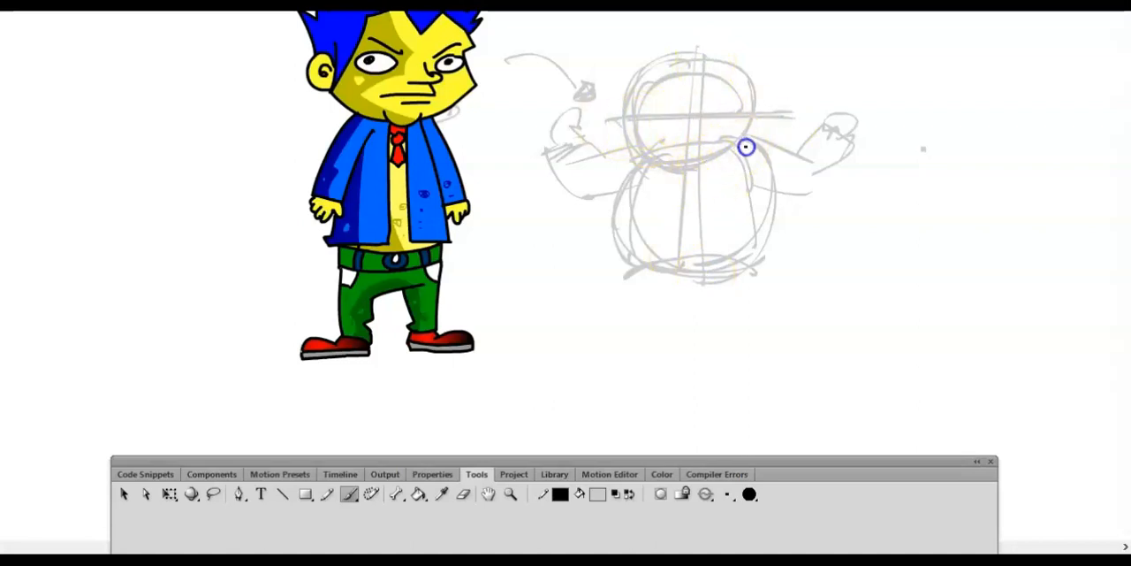
- Sketch two short bent legs with feet, spread apart below the body
mouse_move(640, 256)
mouse_down()
mouse_move(689, 278)
mouse_move(754, 277)
mouse_move(602, 282)
mouse_up()
drag(688, 284, 610, 309)
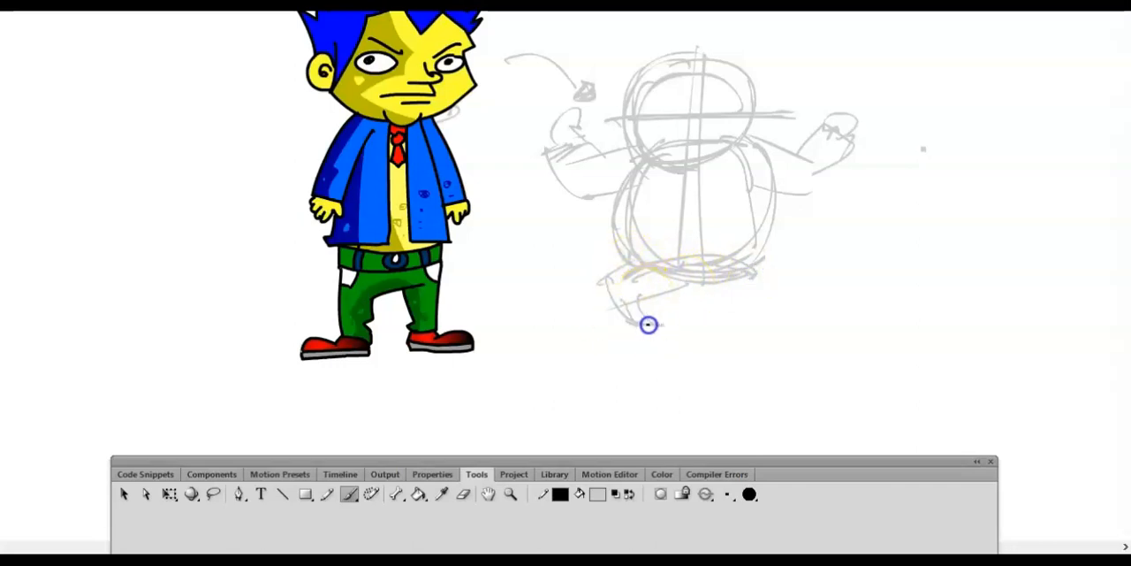
mouse_move(687, 284)
mouse_down()
mouse_move(741, 293)
mouse_move(765, 334)
mouse_up()
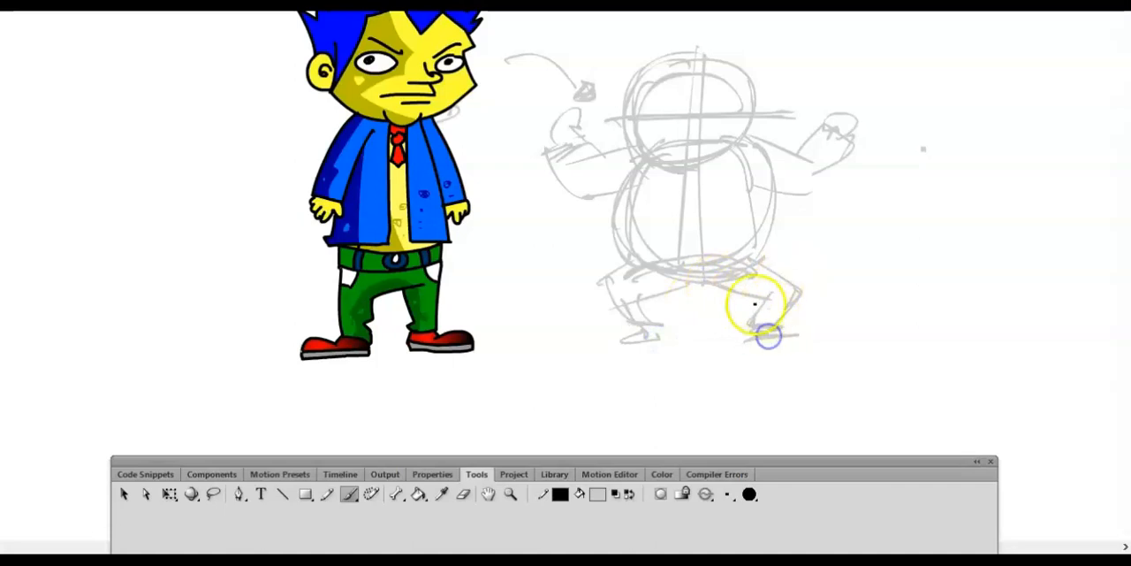
- Test the movie to view the character beside the sketch, and close the preview
key(ctrl+minus)
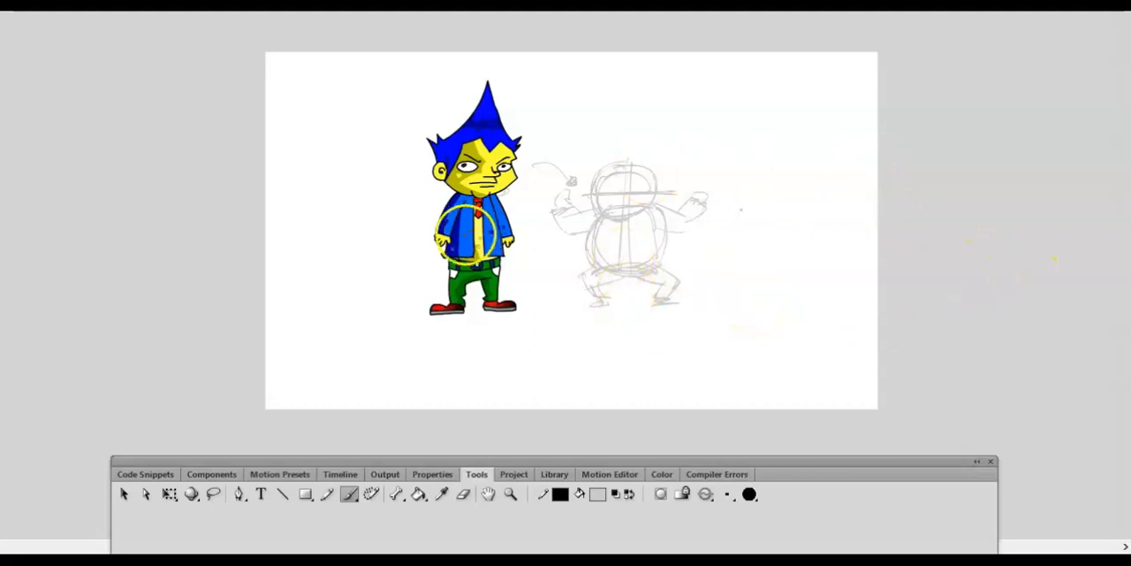
key(ctrl+Return)
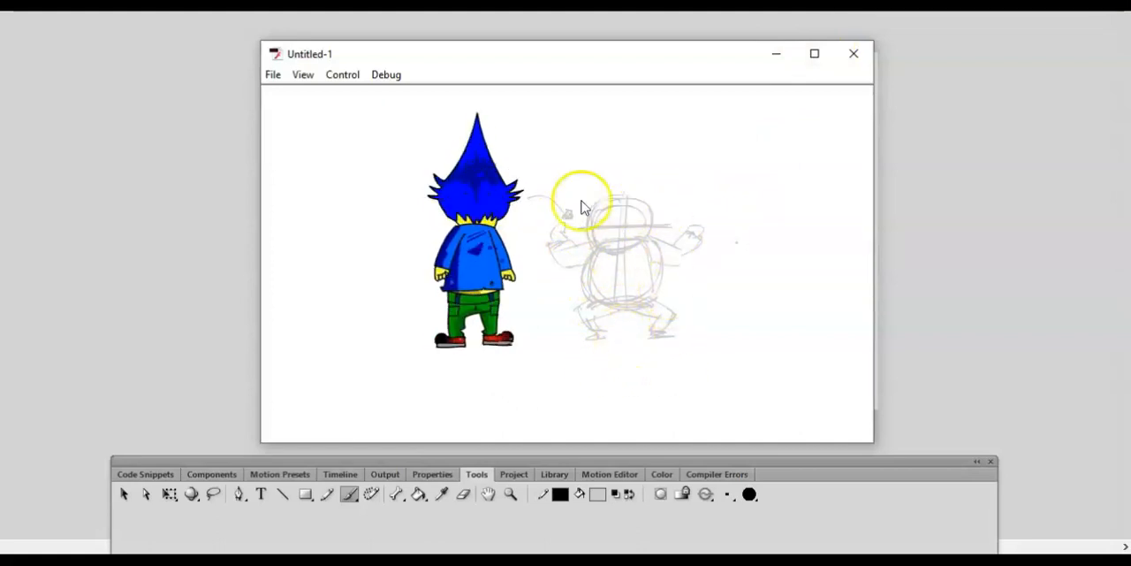
click(854, 55)
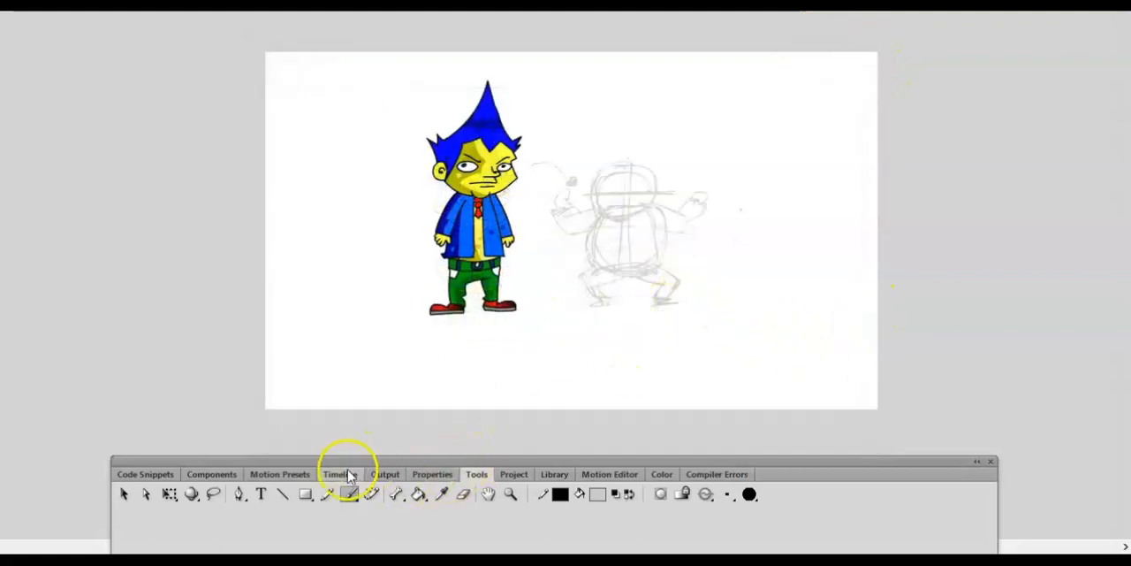
- Lock Layer 1 and add a new layer above it for the clean line art
click(348, 474)
drag(365, 457, 404, 320)
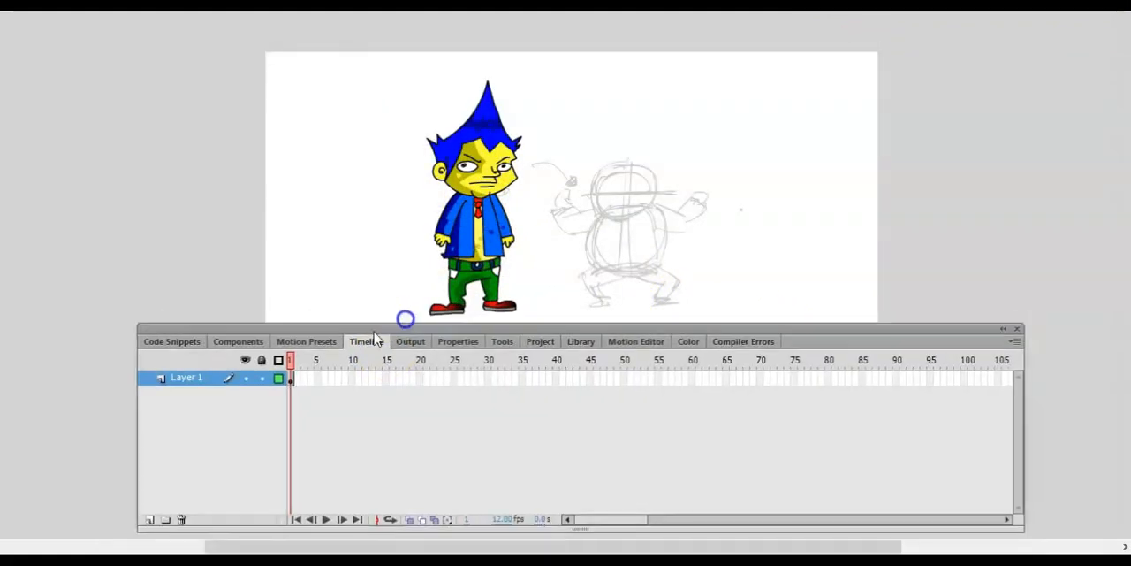
click(262, 379)
click(150, 522)
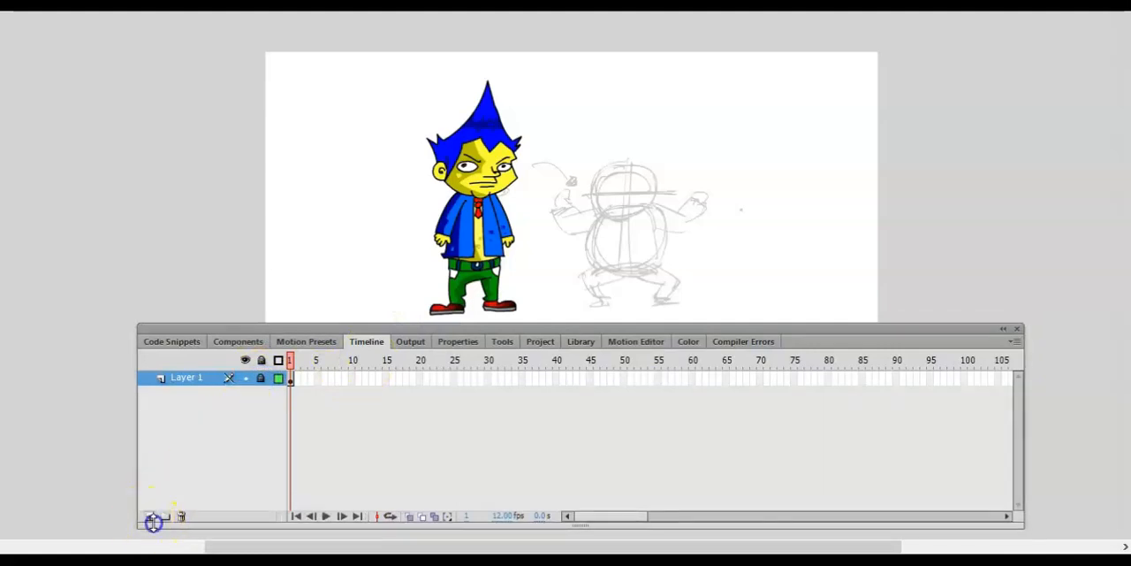
click(147, 516)
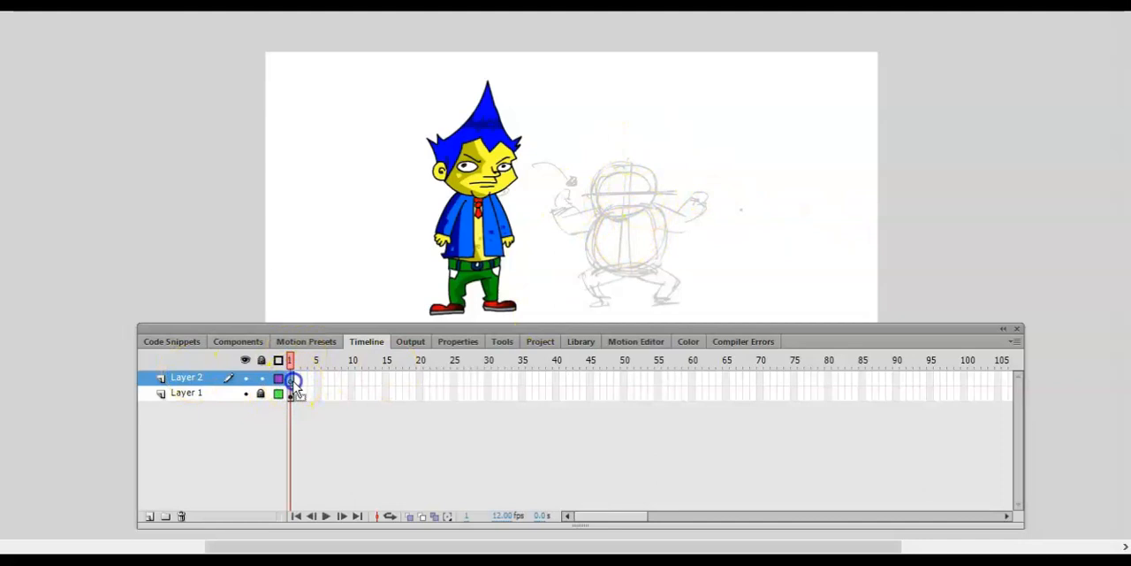
key(ctrl+equal)
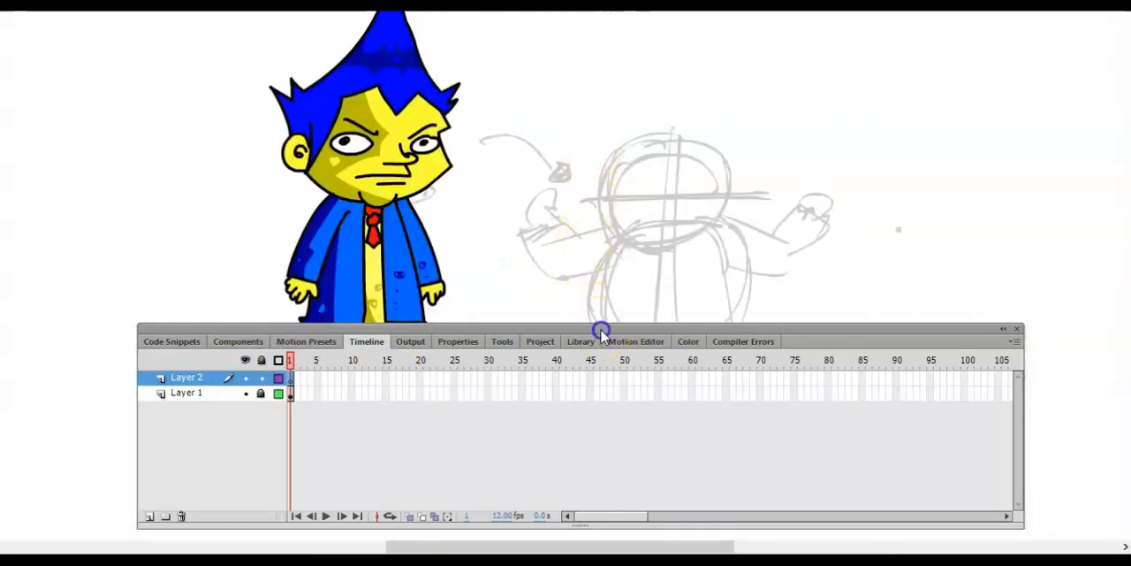
drag(601, 329, 609, 402)
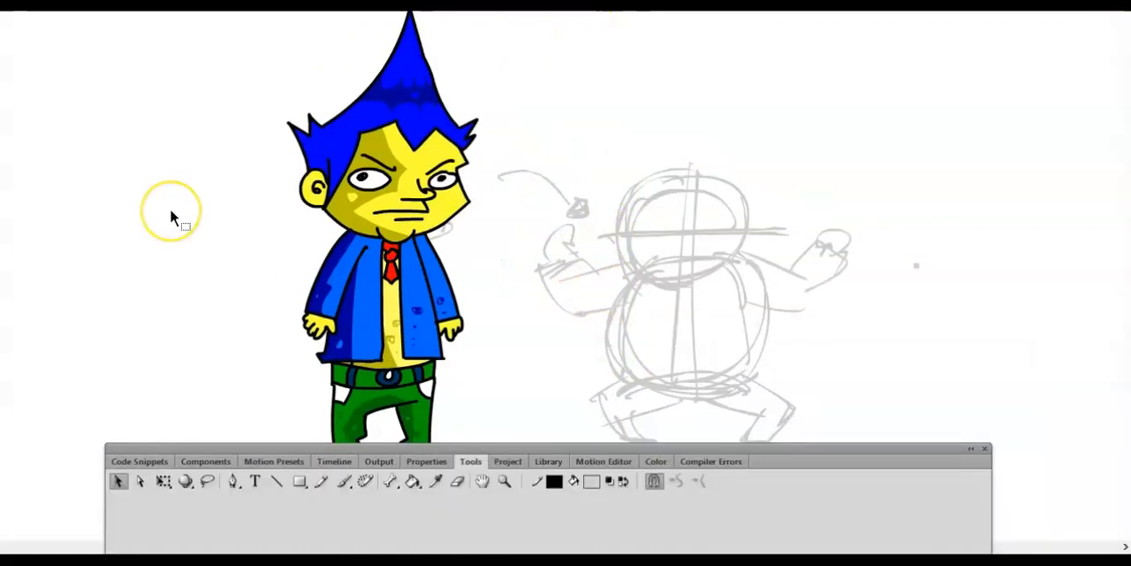
scroll(699, 249, up, 2)
scroll(698, 249, down, 1)
key(ctrl+equal)
key(space)
drag(726, 302, 592, 202)
mouse_move(561, 280)
mouse_down()
mouse_move(681, 91)
mouse_move(780, 270)
mouse_up()
key(ctrl+z)
key(ctrl+z)
- Draw two straight black lines meeting in a peak above the sketched head, and bend them inward to form pointed hair
drag(563, 240, 675, 68)
drag(674, 68, 781, 239)
key(ctrl+z)
drag(676, 68, 788, 248)
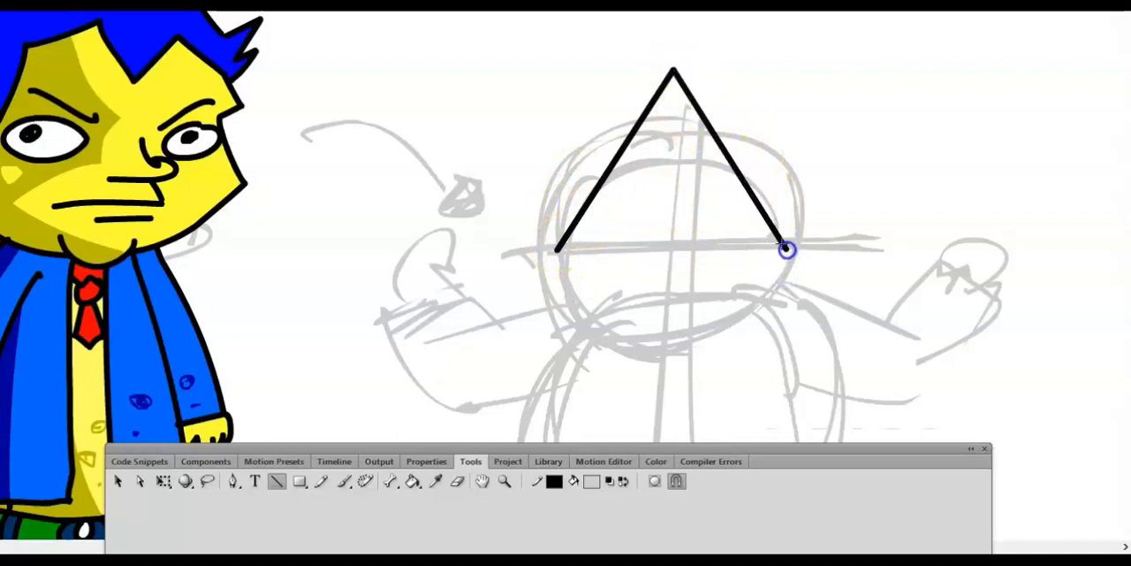
key(v)
drag(626, 163, 725, 180)
- Draw jagged hair tufts with the Pencil tool at both lower ends of the pointed hair
key(ctrl+equal)
key(ctrl+minus)
key(space)
mouse_move(554, 277)
mouse_down()
mouse_move(535, 204)
mouse_move(505, 172)
mouse_move(560, 208)
mouse_up()
key(y)
mouse_move(758, 171)
mouse_down()
mouse_move(789, 199)
mouse_move(760, 208)
mouse_up()
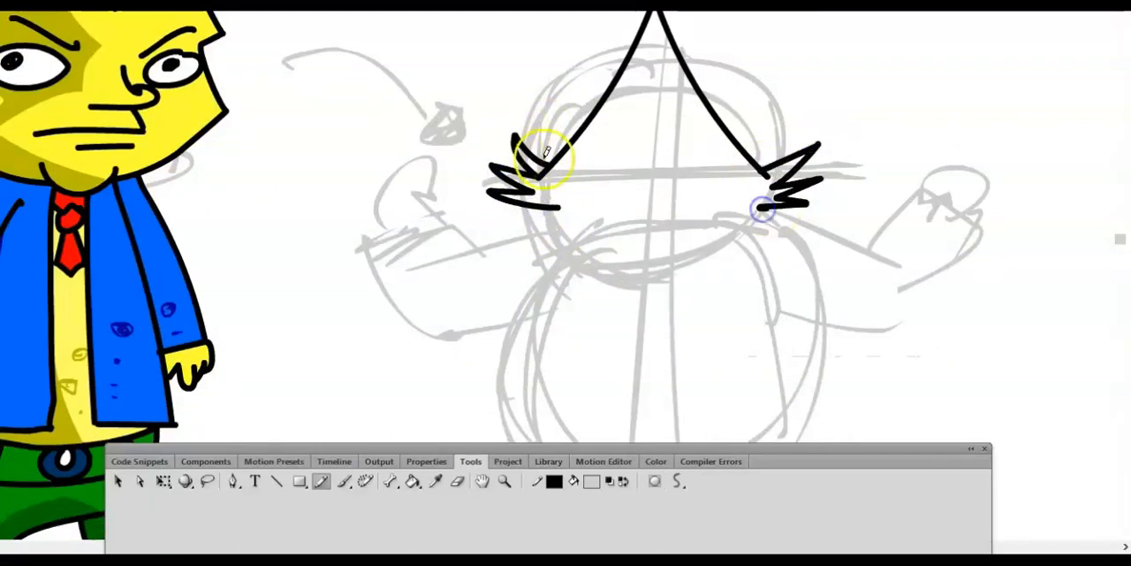
- Draw a horizontal black line across the sketched body and bend it upward into a shallow arch
key(v)
key(space)
drag(596, 278, 590, 221)
key(n)
drag(391, 233, 782, 231)
key(v)
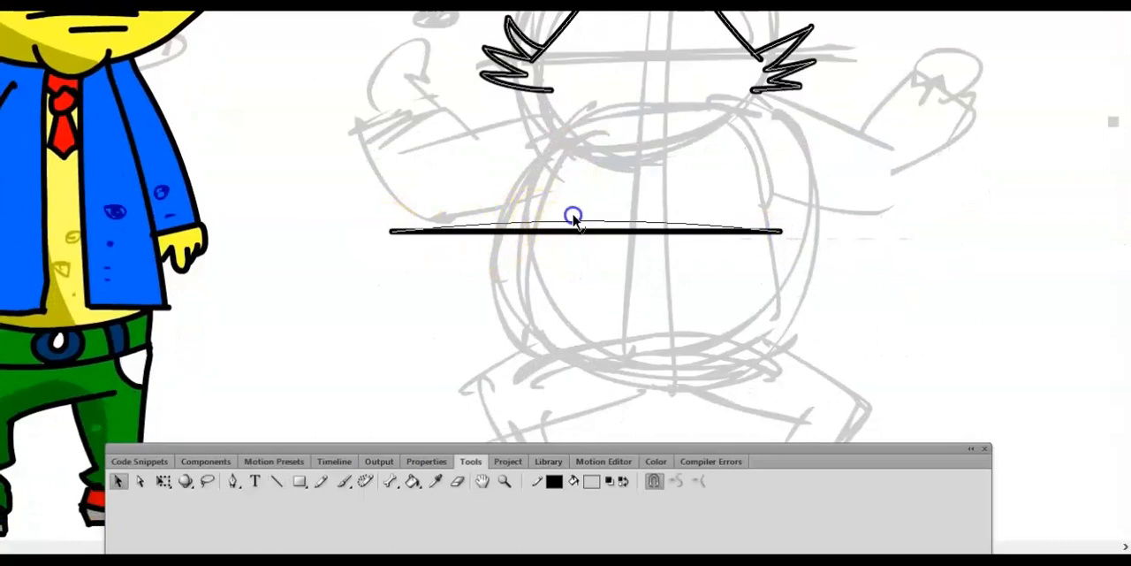
drag(574, 231, 574, 176)
- Erase both ends of the arch and move it up against the hair tufts as the shoulder line
key(e)
drag(435, 213, 395, 249)
drag(749, 214, 787, 236)
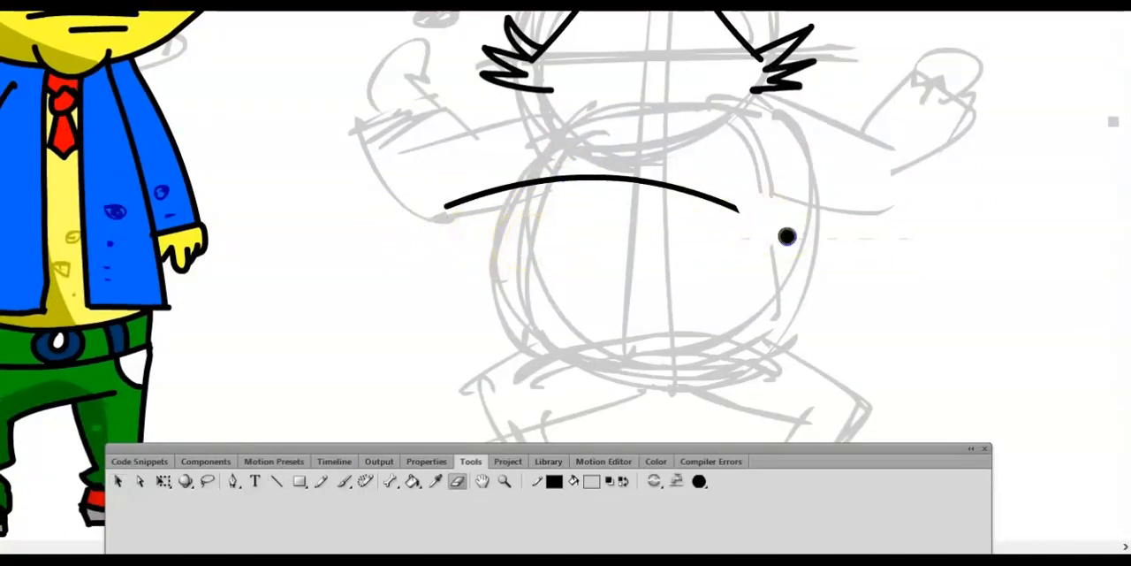
key(v)
click(603, 180)
drag(619, 185, 676, 80)
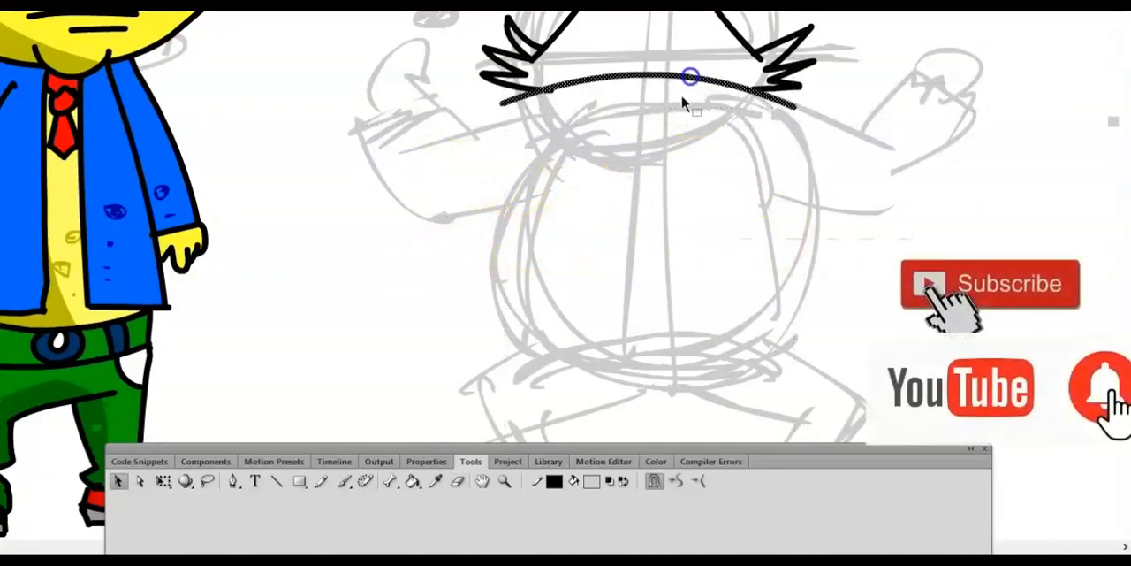
- Outline the shoulders and both raised sleeves with the Pencil tool, extending from the ends of the shoulder line
key(y)
drag(526, 102, 467, 126)
drag(778, 99, 851, 131)
mouse_move(468, 125)
mouse_down()
mouse_move(450, 90)
mouse_move(384, 134)
mouse_up()
key(ctrl+z)
mouse_move(451, 91)
mouse_down()
mouse_move(406, 116)
mouse_move(517, 215)
mouse_up()
drag(913, 120, 793, 215)
- Draw a curved jacket edge with the Pencil tool and move it into place under the left sleeve
drag(564, 155, 475, 300)
key(ctrl+z)
drag(384, 233, 303, 354)
key(v)
click(334, 292)
mouse_move(337, 288)
mouse_down()
mouse_move(444, 253)
mouse_move(491, 205)
mouse_up()
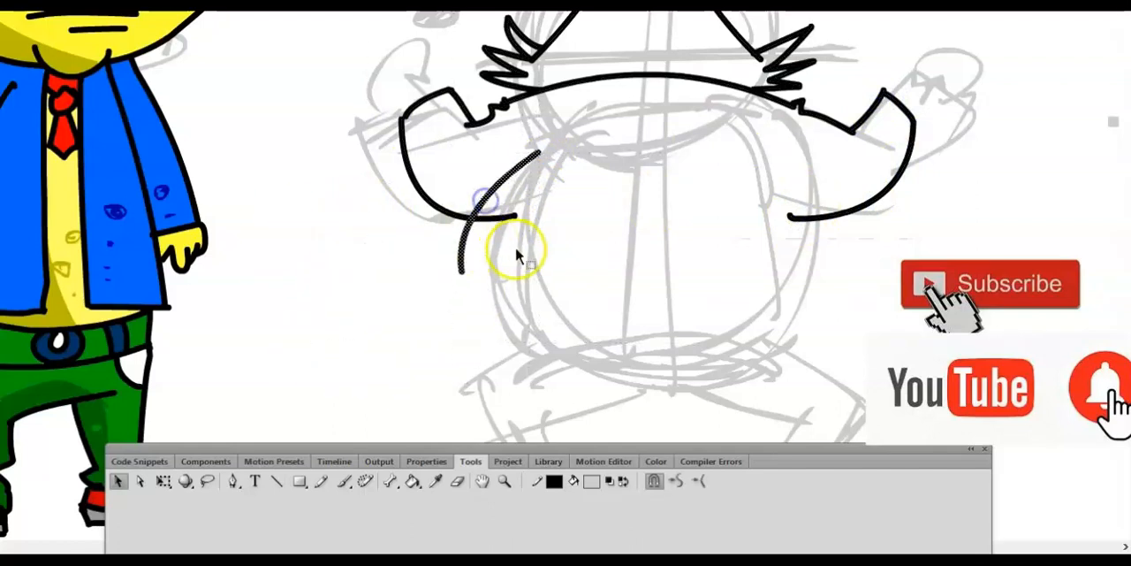
- Place a horizontally flipped copy of the jacket edge under the right sleeve and remove the overlapping sleeve line ends
key(ctrl+v)
click(174, 2)
click(254, 161)
click(468, 340)
drag(598, 305, 847, 256)
click(771, 287)
drag(523, 230, 813, 228)
- Connect the lower ends of the two jacket edges with a straight line and bend it upward as the hem
key(n)
drag(462, 268, 846, 281)
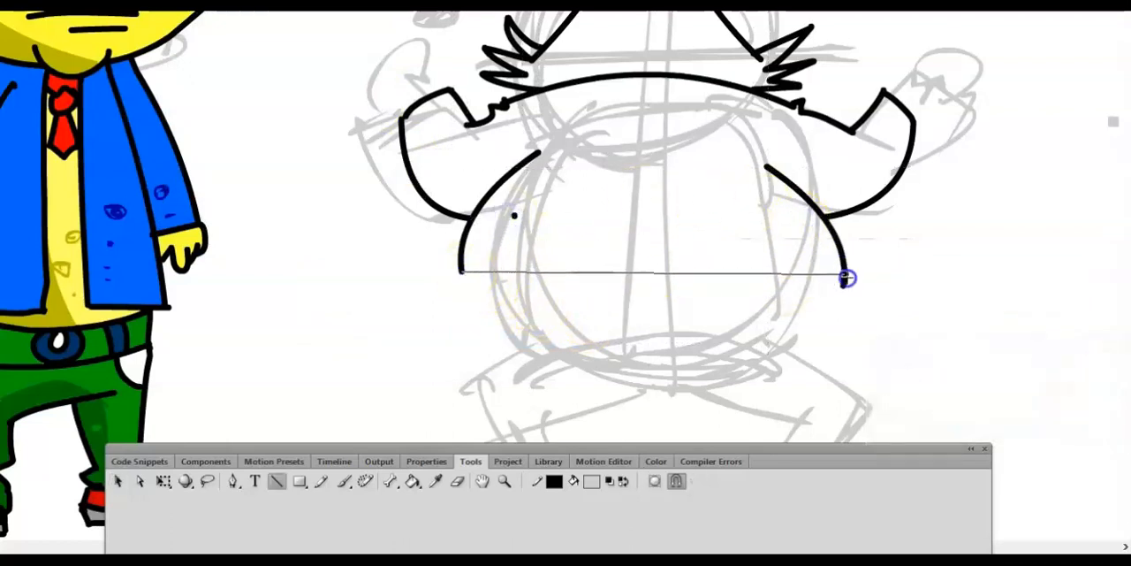
key(v)
double_click(650, 281)
key(space)
mouse_move(592, 306)
mouse_down()
mouse_move(704, 298)
mouse_move(678, 288)
mouse_up()
key(y)
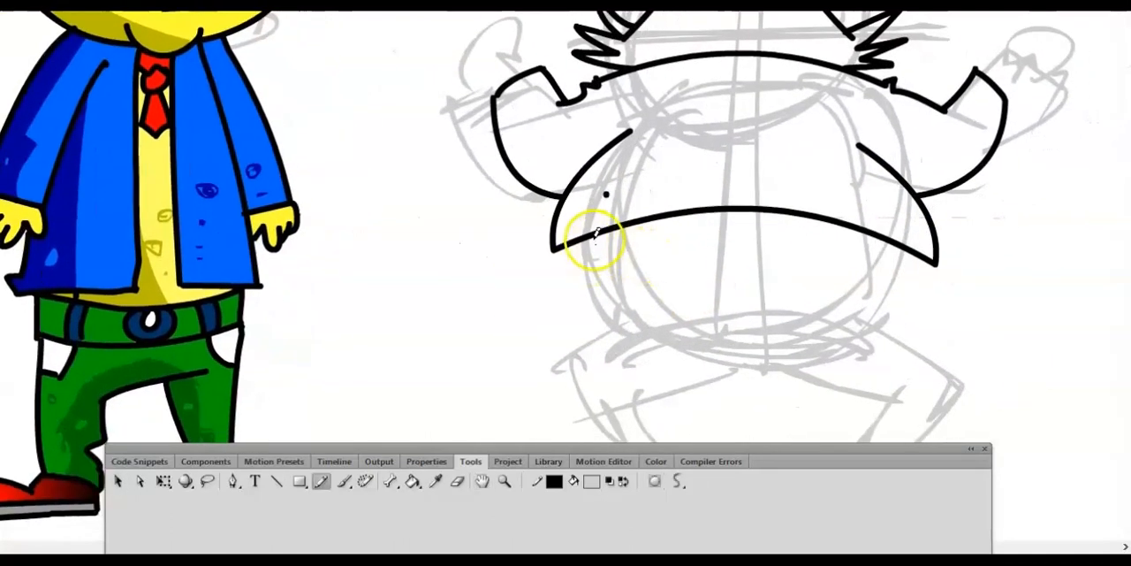
drag(893, 246, 862, 294)
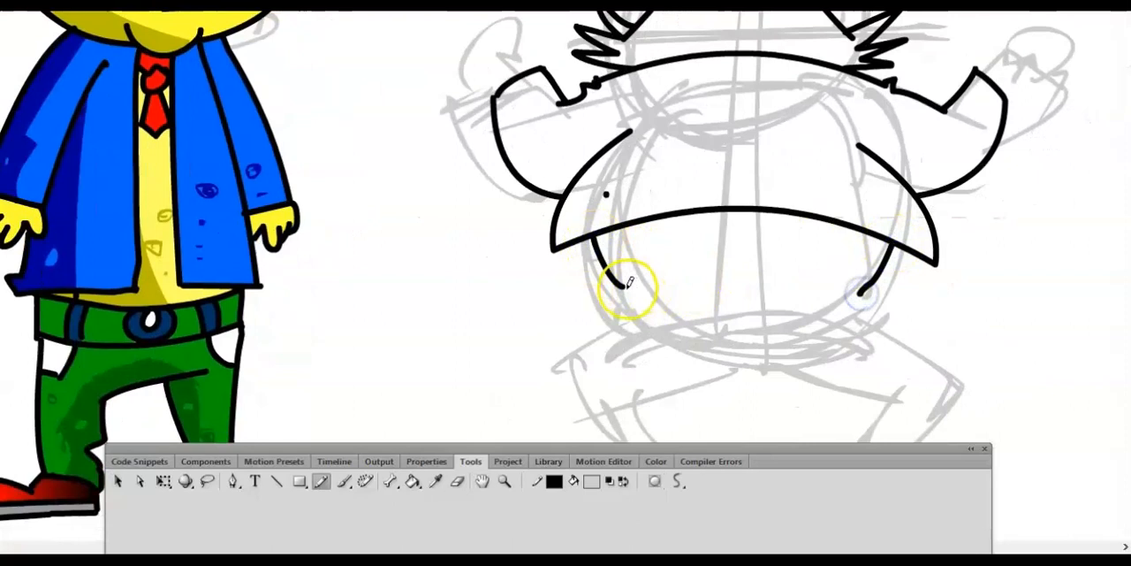
drag(655, 277, 831, 266)
key(ctrl+z)
key(ctrl+z)
key(ctrl+z)
- Draw the shirt sides and a curved belt below the jacket hem, remove the overlapping line end, and start the belt loops
mouse_move(608, 232)
mouse_down()
mouse_move(666, 293)
mouse_move(880, 235)
mouse_move(834, 298)
mouse_move(721, 257)
mouse_move(833, 292)
mouse_up()
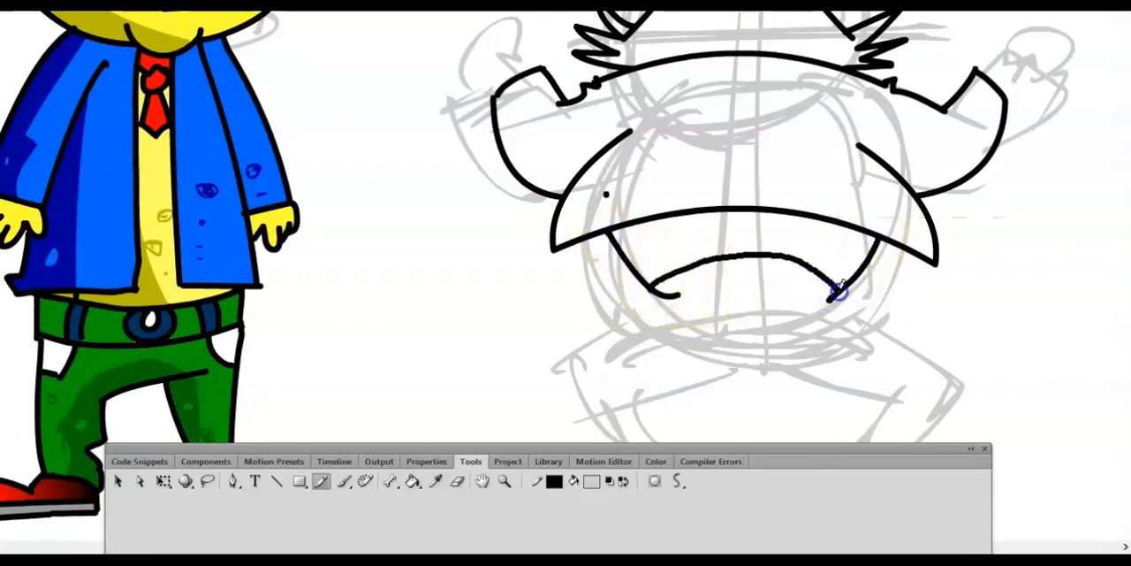
mouse_move(664, 303)
mouse_down()
mouse_move(791, 290)
mouse_move(822, 307)
mouse_up()
key(v)
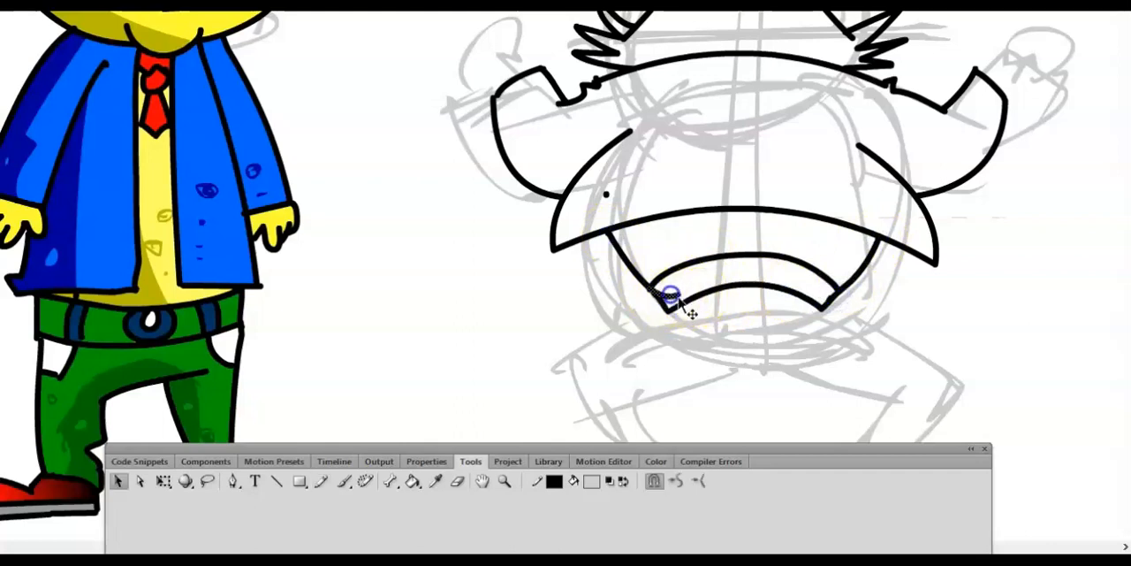
key(y)
drag(687, 265, 697, 292)
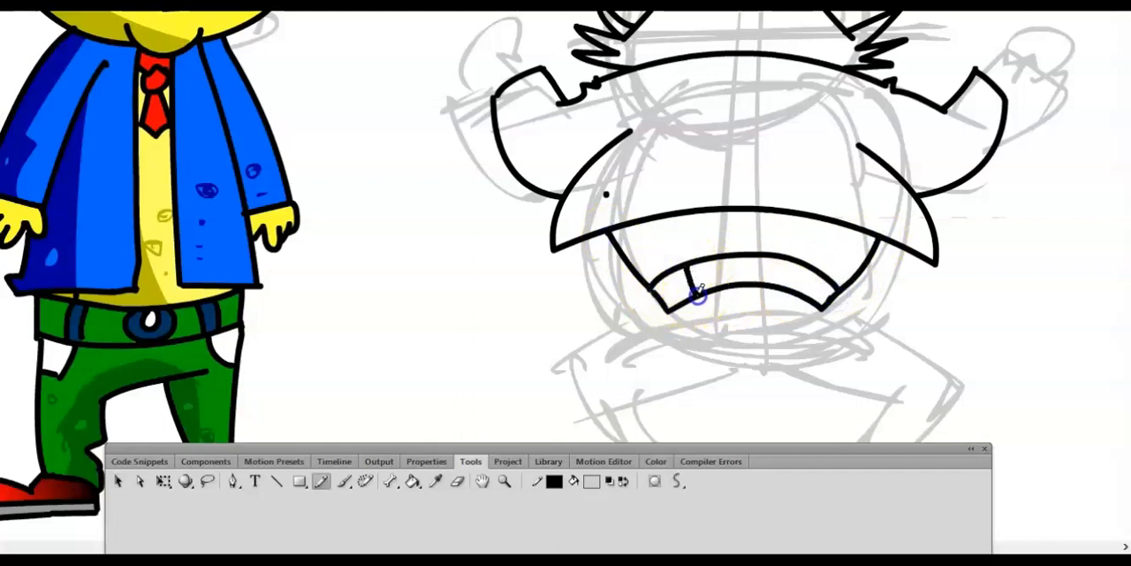
- Draw the trouser fly and outline the bent left leg down to its cuff with the Pencil tool
key(space)
mouse_move(743, 352)
mouse_down()
mouse_move(768, 239)
mouse_move(838, 234)
mouse_up()
drag(793, 203, 767, 236)
drag(723, 254, 672, 277)
drag(633, 246, 647, 327)
mouse_move(674, 278)
mouse_down()
mouse_move(700, 323)
mouse_move(701, 364)
mouse_up()
- Draw the left shoe with its sole under the trouser cuff, undoing and redrawing the strokes that miss
mouse_move(645, 328)
mouse_down()
mouse_move(614, 337)
mouse_move(595, 366)
mouse_move(576, 344)
mouse_move(579, 375)
mouse_up()
key(ctrl+z)
drag(576, 374, 702, 359)
key(ctrl+z)
key(ctrl+z)
drag(621, 336, 579, 363)
drag(578, 357, 694, 346)
key(ctrl+z)
mouse_move(579, 360)
mouse_down()
mouse_move(687, 346)
mouse_move(700, 348)
mouse_move(653, 372)
mouse_move(707, 367)
mouse_up()
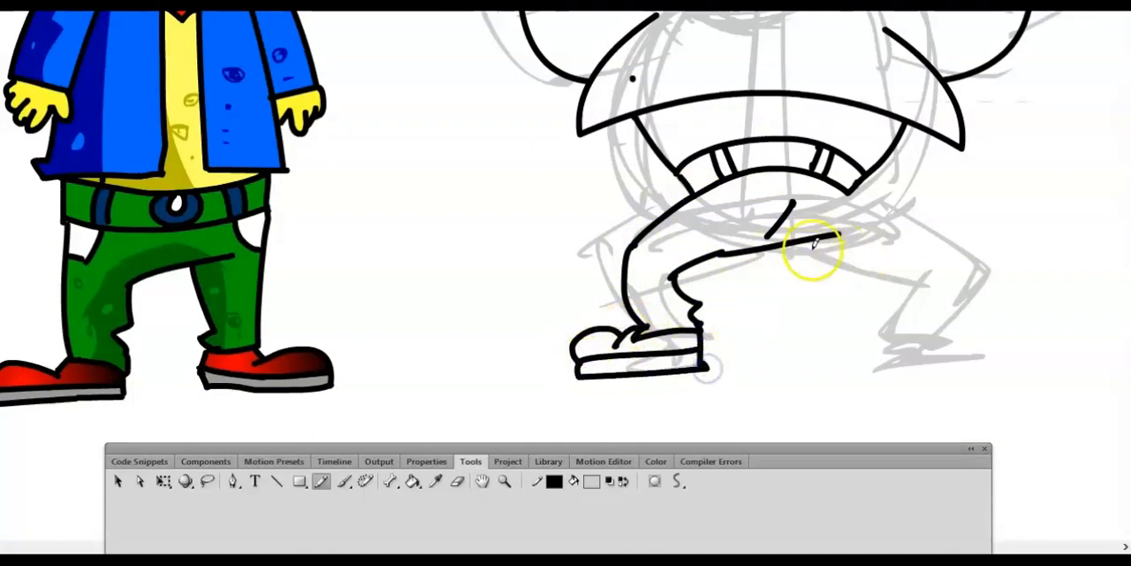
- Outline the bent right trouser leg from the belt down to the ankle, undoing the stray outer stroke
drag(813, 243, 900, 271)
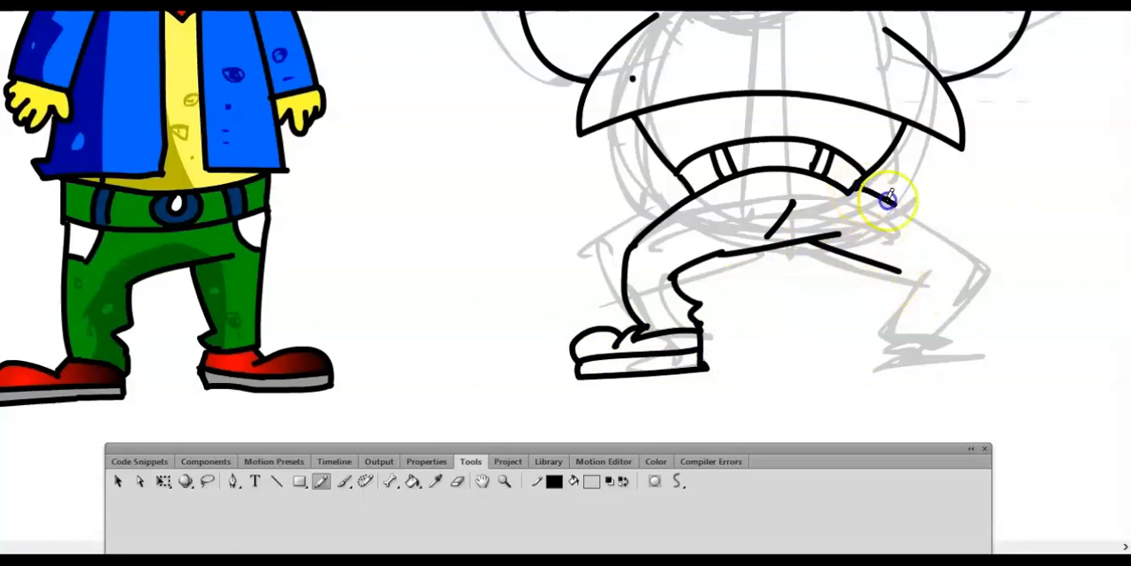
mouse_move(888, 201)
mouse_down()
mouse_move(889, 274)
mouse_move(927, 234)
mouse_up()
drag(884, 272, 875, 314)
mouse_move(928, 234)
mouse_down()
mouse_move(910, 315)
mouse_move(934, 257)
mouse_move(874, 309)
mouse_move(914, 329)
mouse_up()
key(ctrl+z)
- Draw the right shoe with its sole under the right trouser leg
mouse_move(907, 311)
mouse_down()
mouse_move(863, 335)
mouse_move(939, 335)
mouse_up()
drag(939, 334, 979, 346)
mouse_move(863, 350)
mouse_down()
mouse_move(978, 343)
mouse_move(979, 360)
mouse_up()
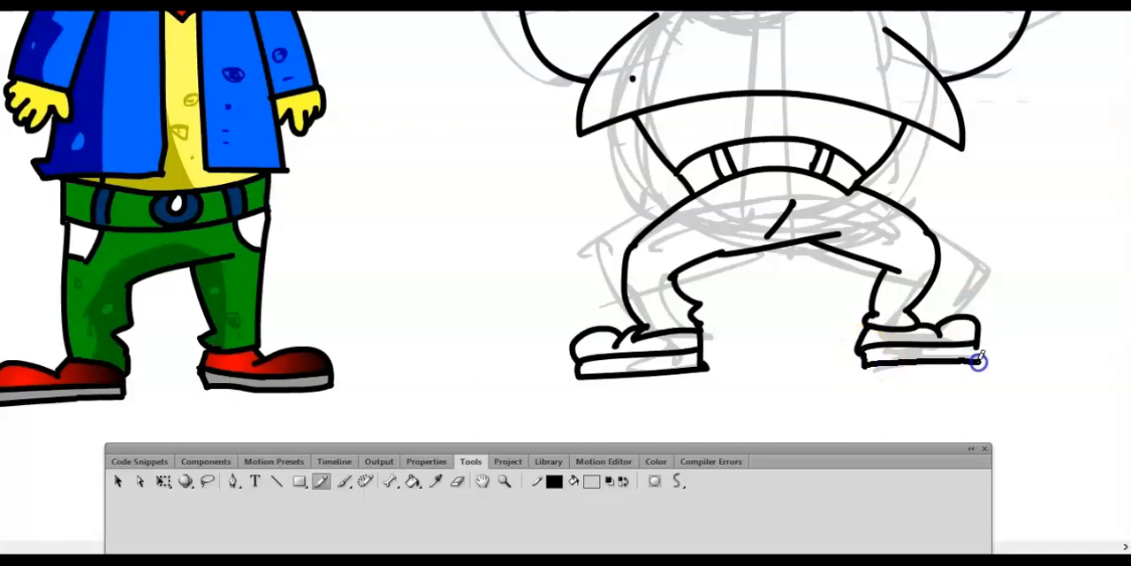
- Draw the two trouser pockets below the ends of the belt
mouse_move(712, 186)
mouse_down()
mouse_move(724, 213)
mouse_move(671, 214)
mouse_up()
drag(843, 191, 890, 203)
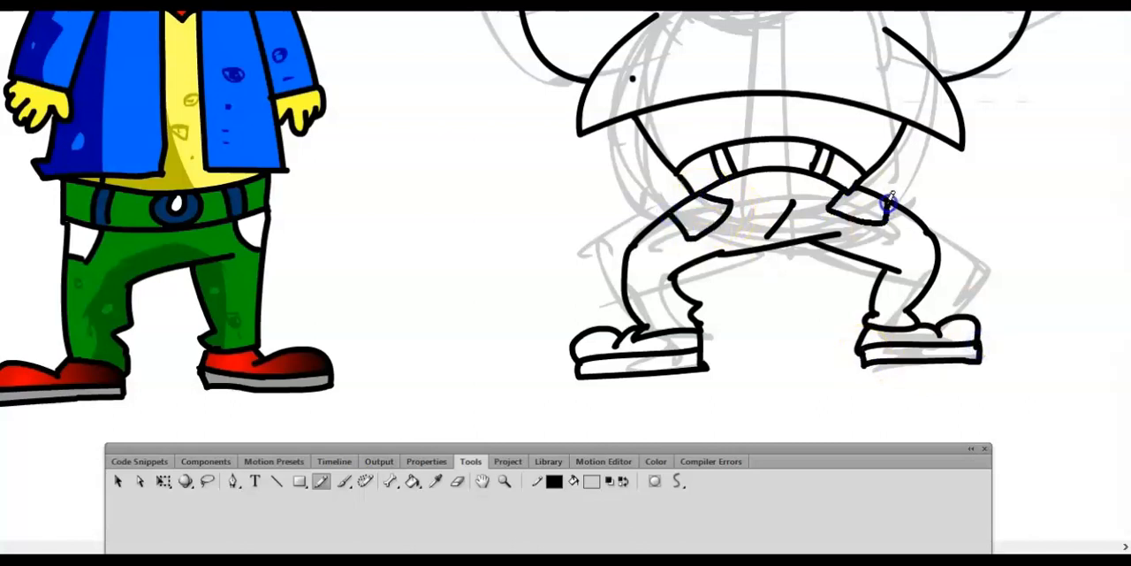
key(ctrl+minus)
key(ctrl+minus)
key(ctrl+equal)
key(ctrl+equal)
- Draw the raised left hand with its fingers on the end of the left sleeve
key(space)
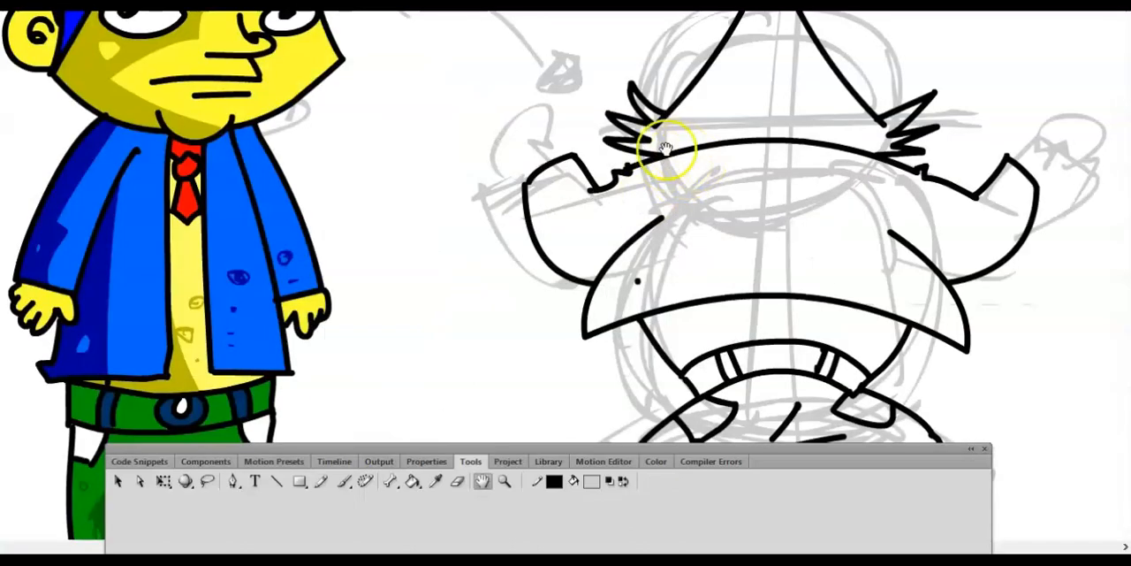
drag(643, 154, 687, 250)
click(610, 246)
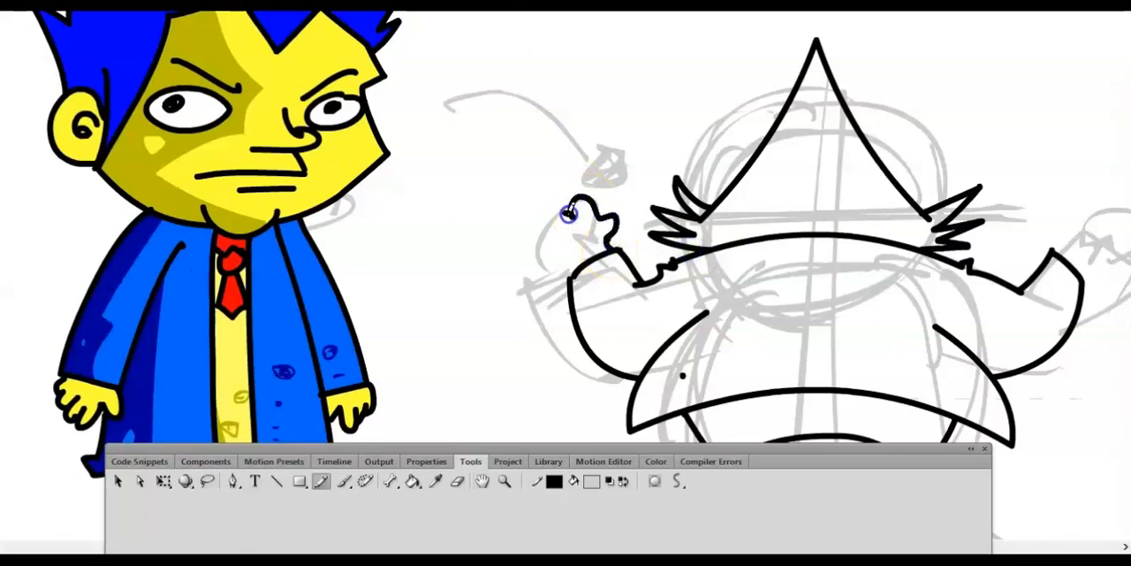
drag(573, 267, 574, 271)
- Draw the raised right hand on the end of the right sleeve, undoing and redrawing its outer edge
key(space)
drag(885, 307, 629, 321)
drag(802, 267, 806, 257)
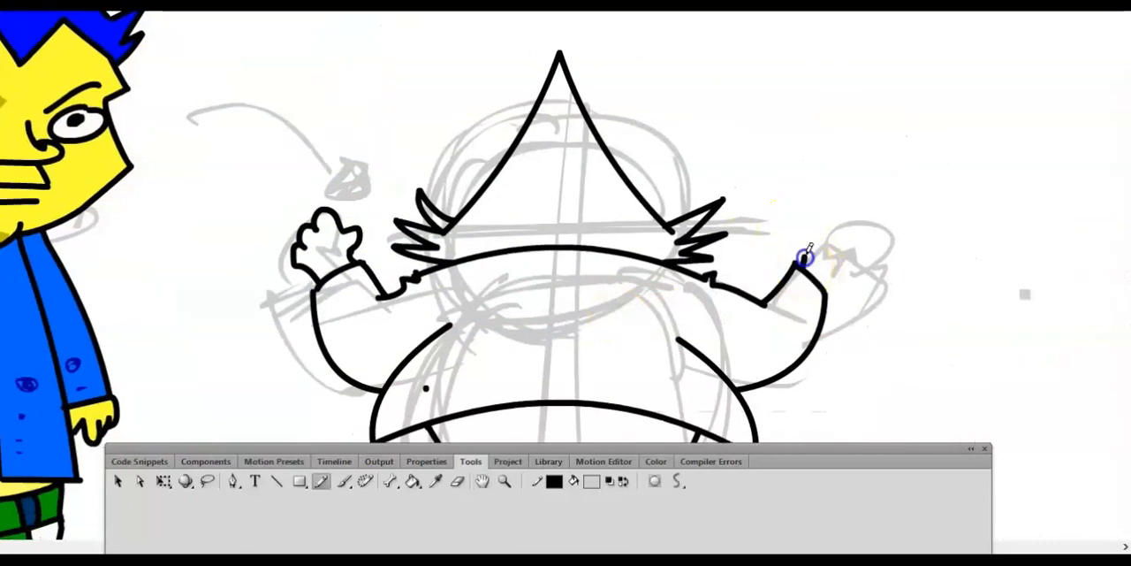
drag(836, 224, 838, 285)
key(ctrl+z)
drag(856, 237, 832, 292)
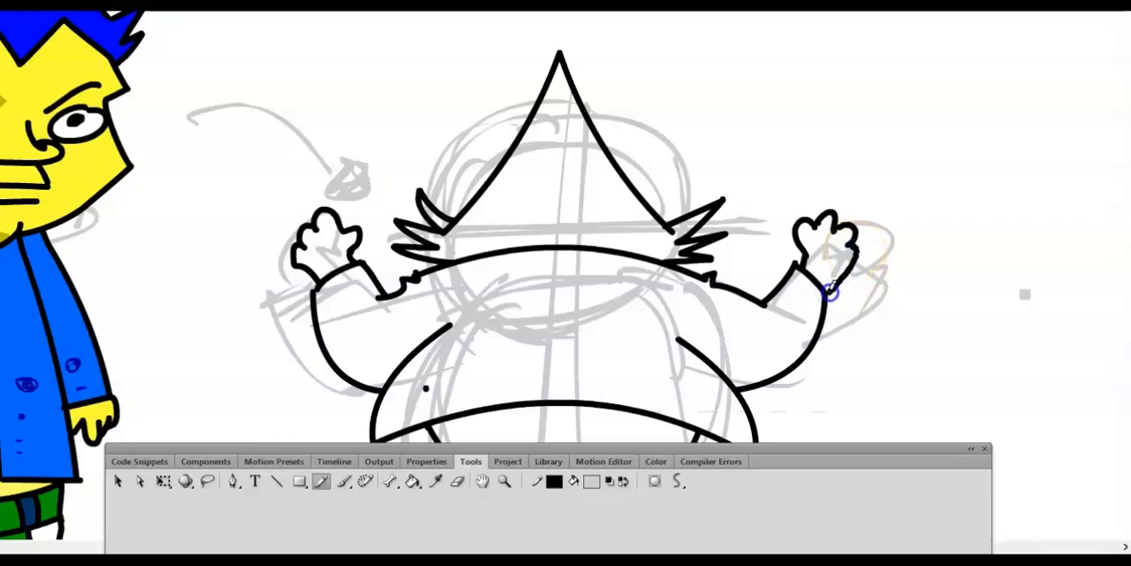
key(ctrl+minus)
key(ctrl+minus)
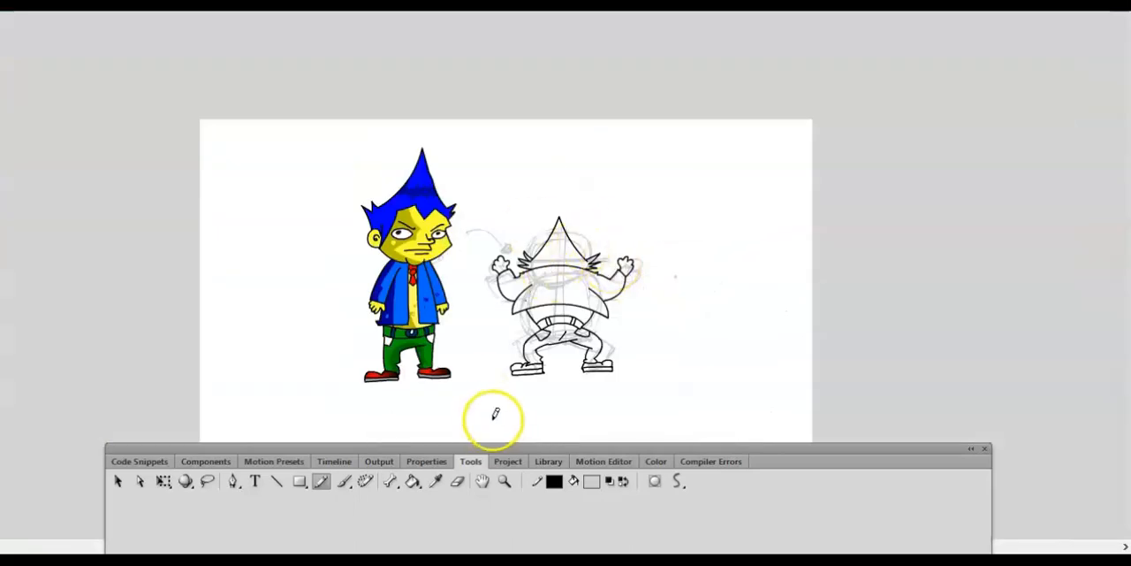
- Select the traced line art, lock Layer 2, and switch to the character's frame on Layer 1
key(v)
mouse_move(476, 193)
mouse_down()
mouse_move(534, 339)
mouse_move(655, 387)
mouse_up()
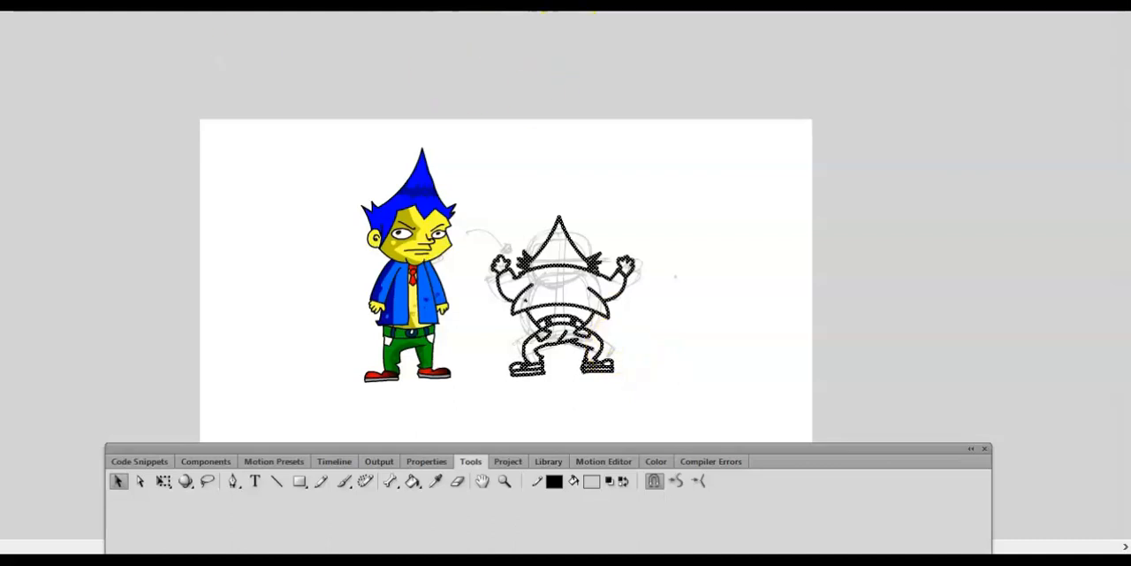
click(411, 276)
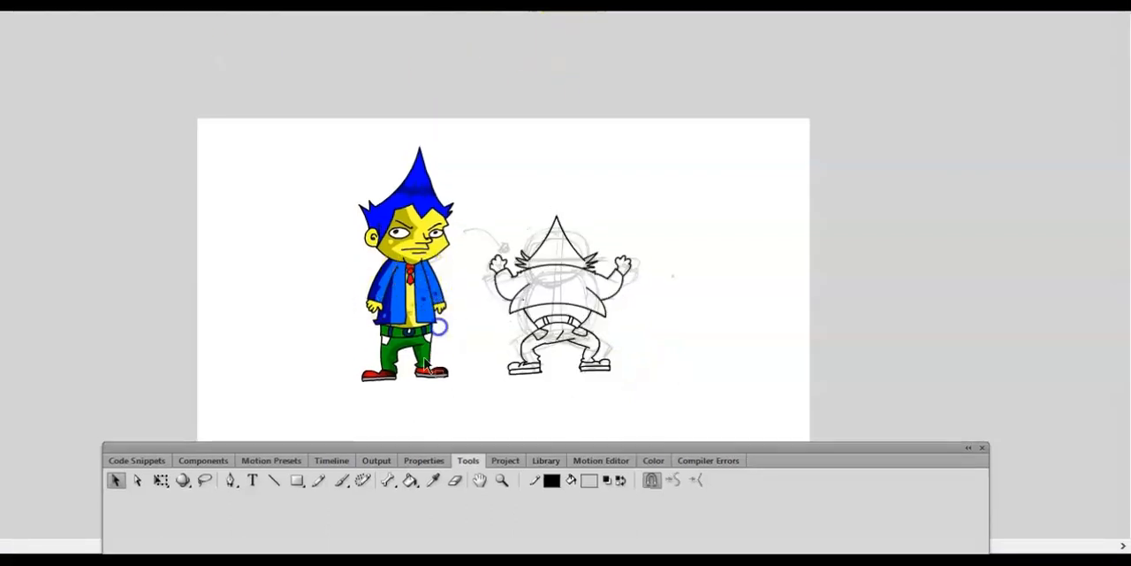
click(332, 458)
click(227, 511)
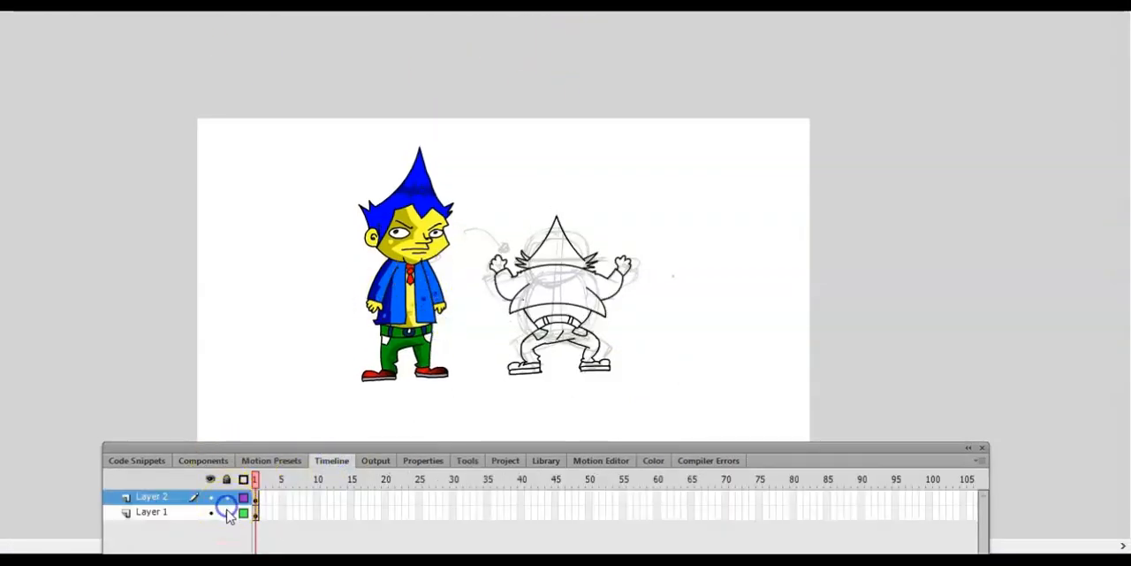
click(254, 514)
- Open the character symbol for editing in place, select its existing frames, and return to the main scene
click(270, 356)
click(379, 368)
right_click(398, 333)
click(497, 332)
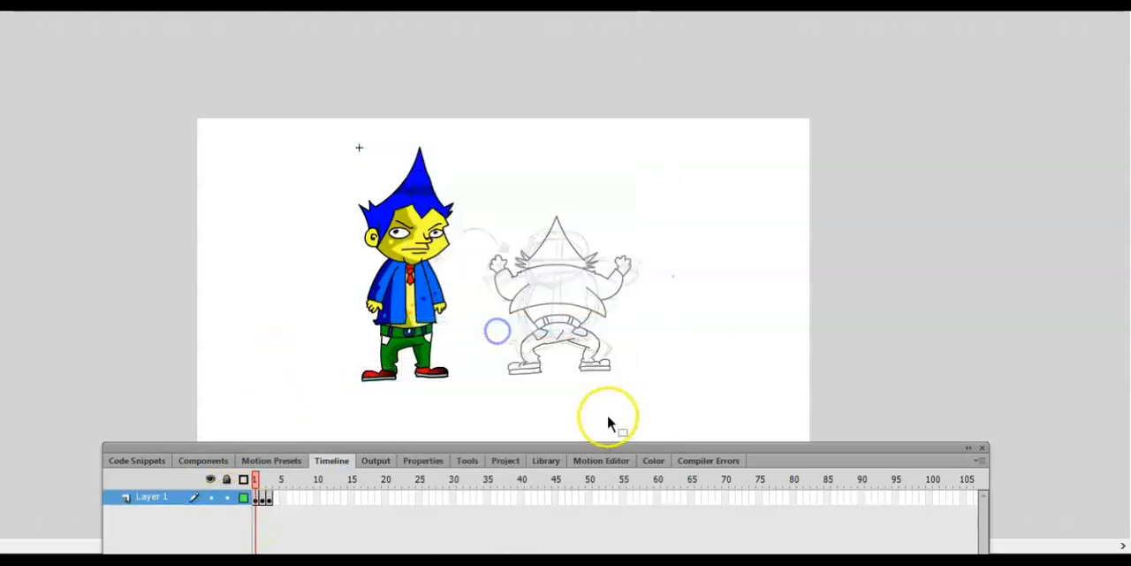
drag(254, 500, 273, 502)
right_click(276, 499)
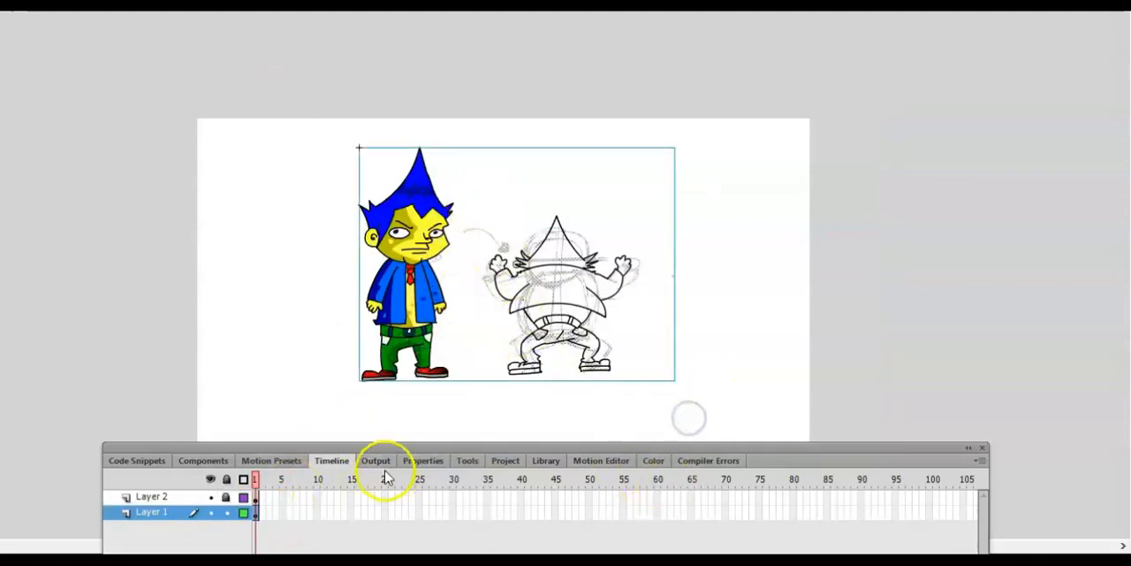
click(713, 389)
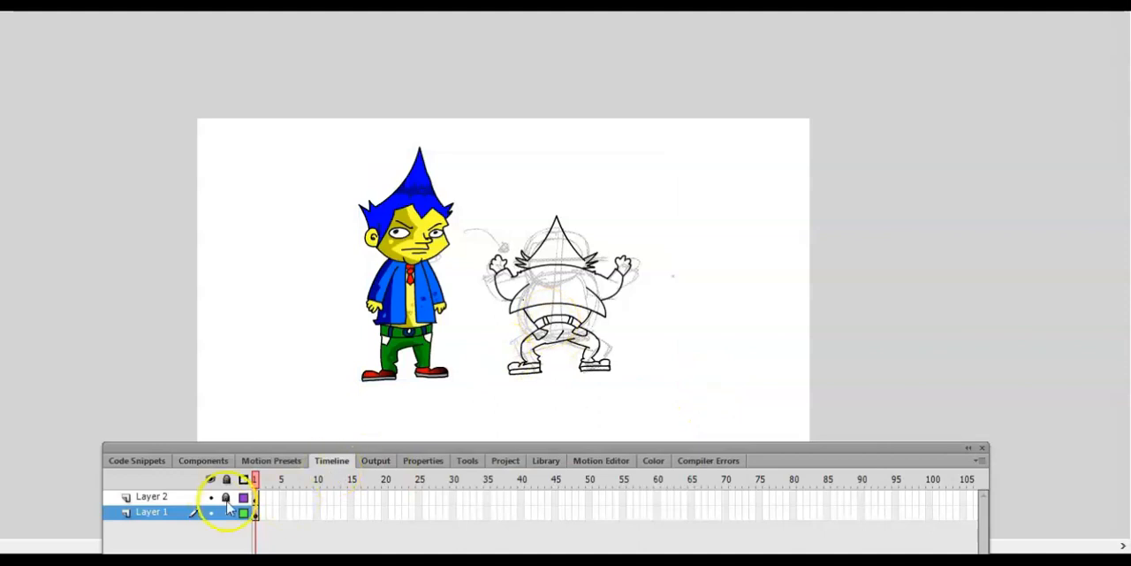
- Copy the line art from Layer 2, paste it onto Layer 1, and move the copy off the stage beside it
drag(485, 189, 655, 417)
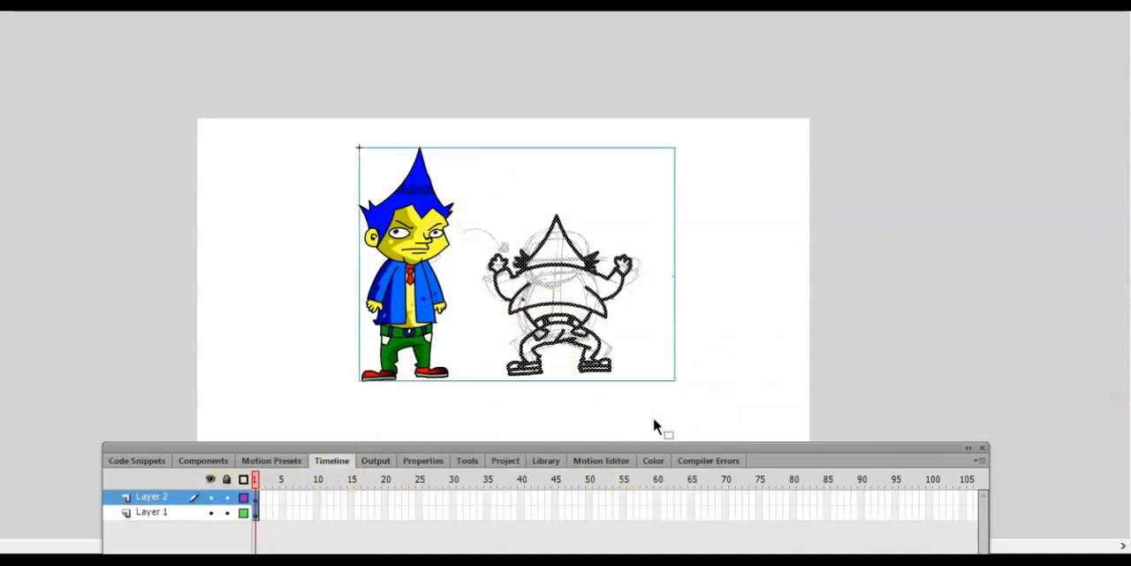
click(657, 428)
click(727, 339)
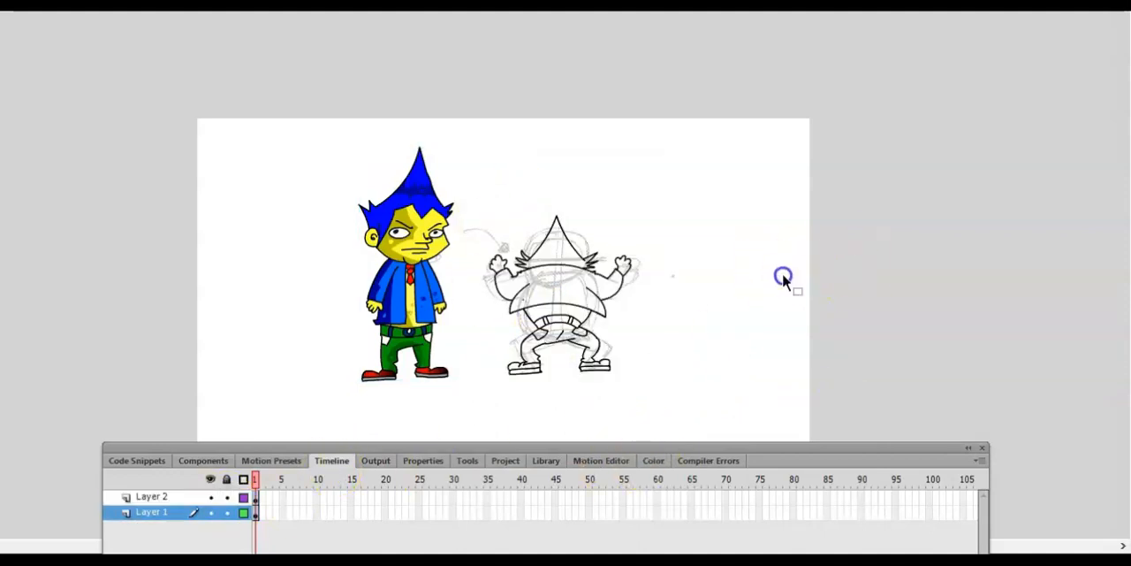
key(ctrl+v)
drag(638, 322, 962, 275)
click(839, 386)
mouse_move(785, 300)
mouse_down()
mouse_move(736, 301)
mouse_move(697, 137)
mouse_move(660, 104)
mouse_up()
key(Delete)
- Select the off-stage line art for copying, open the character symbol in place, and check its existing frames
drag(826, 176, 1007, 413)
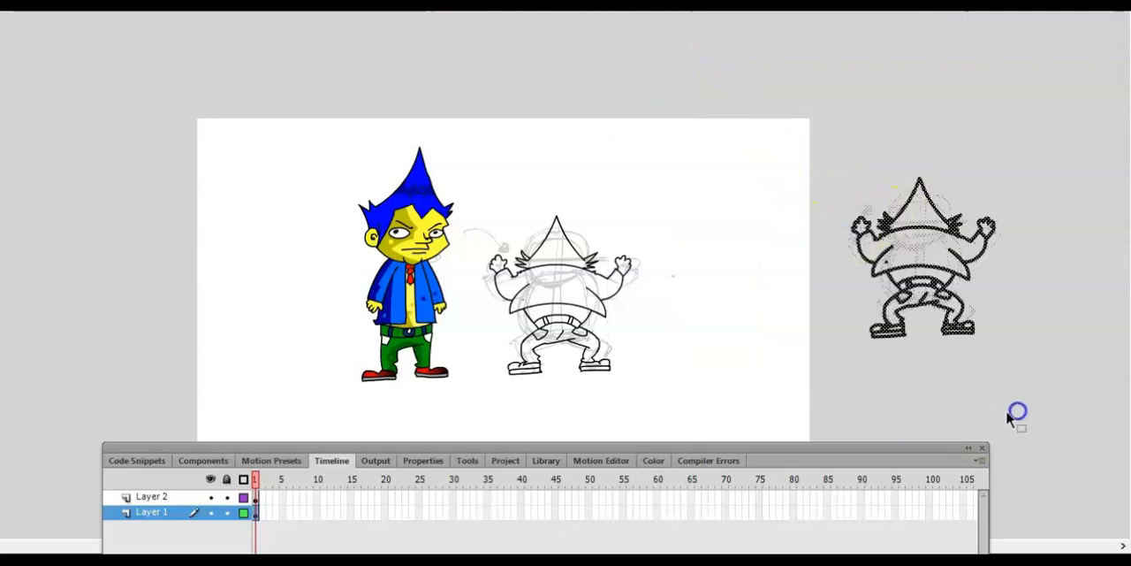
right_click(411, 316)
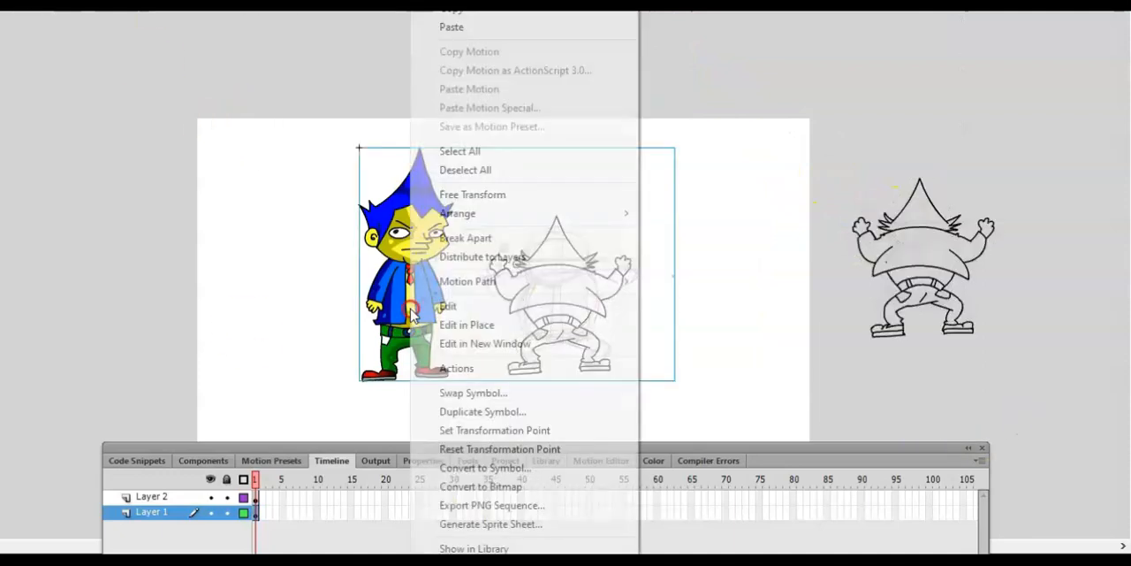
click(480, 325)
click(262, 500)
click(269, 500)
click(256, 500)
click(482, 379)
mouse_move(483, 217)
mouse_down()
mouse_move(652, 404)
mouse_move(609, 370)
mouse_up()
- Insert a keyframe at frame 4 of the character symbol's Layer 1
right_click(277, 499)
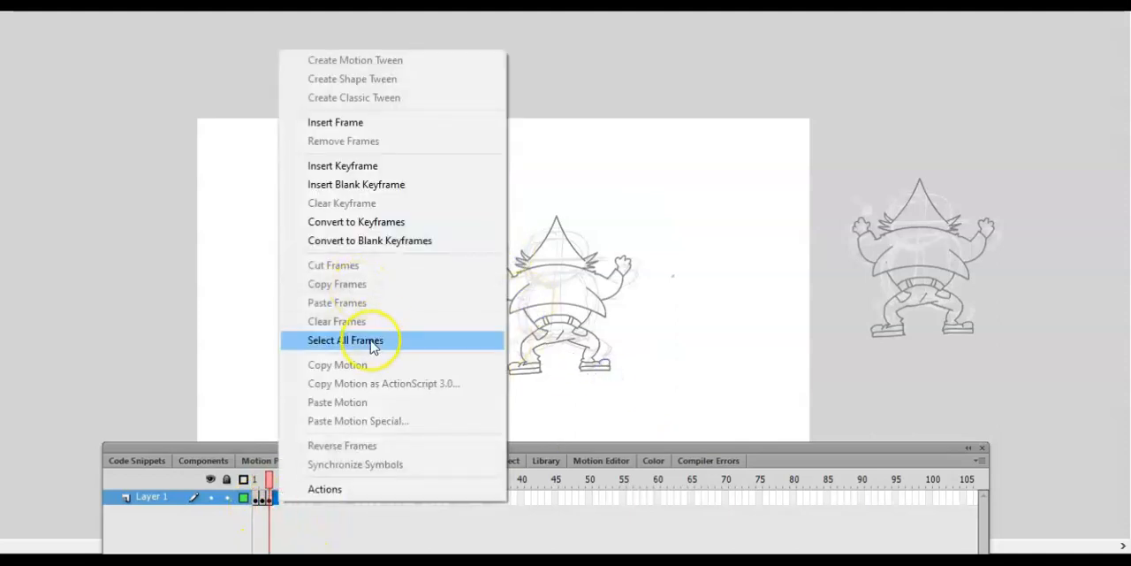
right_click(277, 502)
click(349, 167)
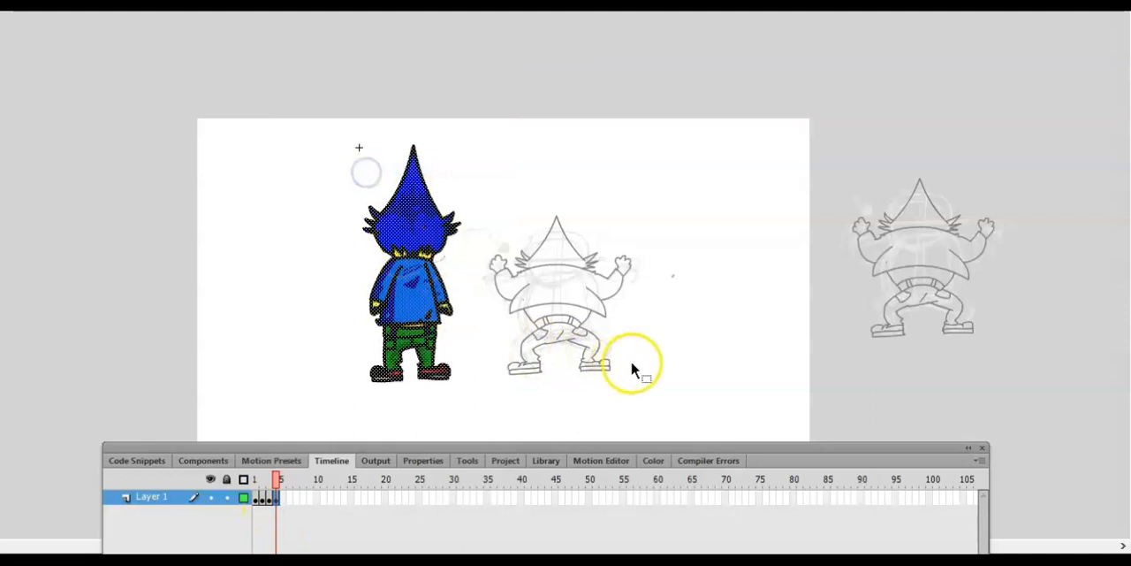
- Paste the line art into frame 4, uncover the stage, and turn on onion skinning
click(222, 145)
mouse_move(272, 143)
mouse_down()
mouse_move(396, 382)
mouse_move(488, 438)
mouse_move(525, 316)
mouse_move(512, 522)
mouse_up()
click(396, 509)
- Delete the coloured back view from frame 4 and move the line art over the onion-skinned character, aligning the feet
drag(409, 325, 319, 312)
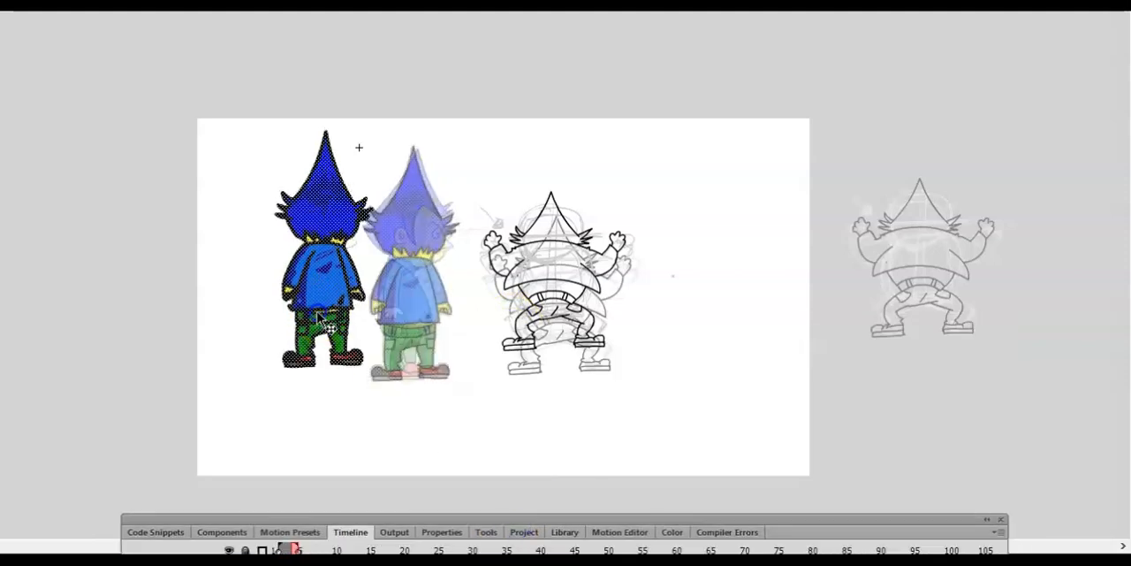
key(Delete)
drag(475, 182, 641, 381)
mouse_move(596, 343)
mouse_down()
mouse_move(518, 379)
mouse_move(452, 370)
mouse_move(452, 359)
mouse_up()
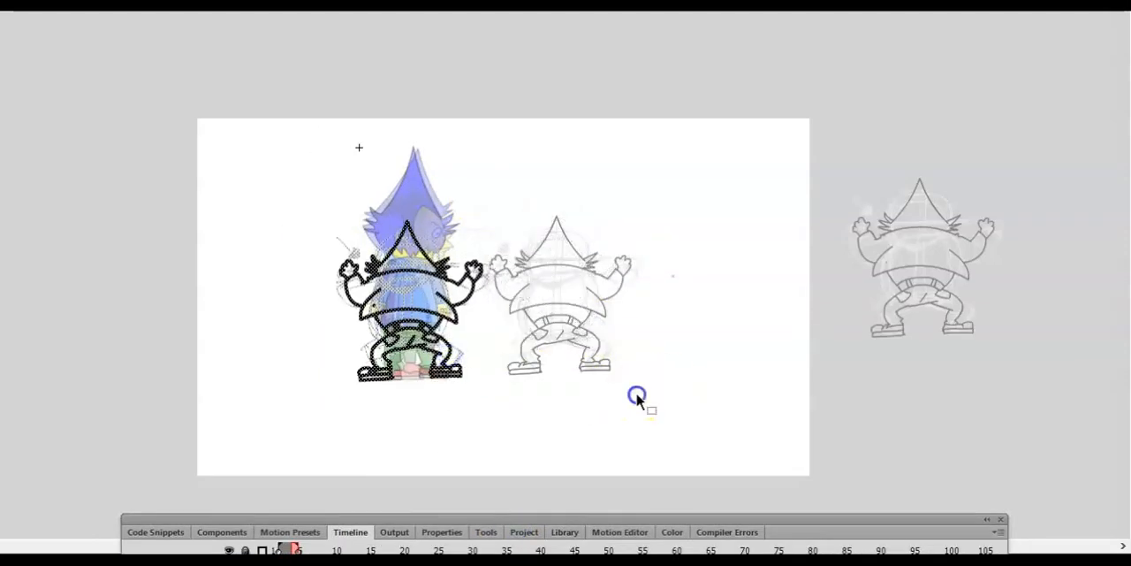
click(637, 396)
- Show the coloured back view in frame 3 and choose the Paint Bucket with the blue hair colour as fill
scroll(637, 396, down, 2)
drag(465, 517, 489, 328)
click(310, 382)
click(688, 276)
key(ctrl+equal)
drag(560, 325, 560, 415)
click(478, 414)
click(430, 433)
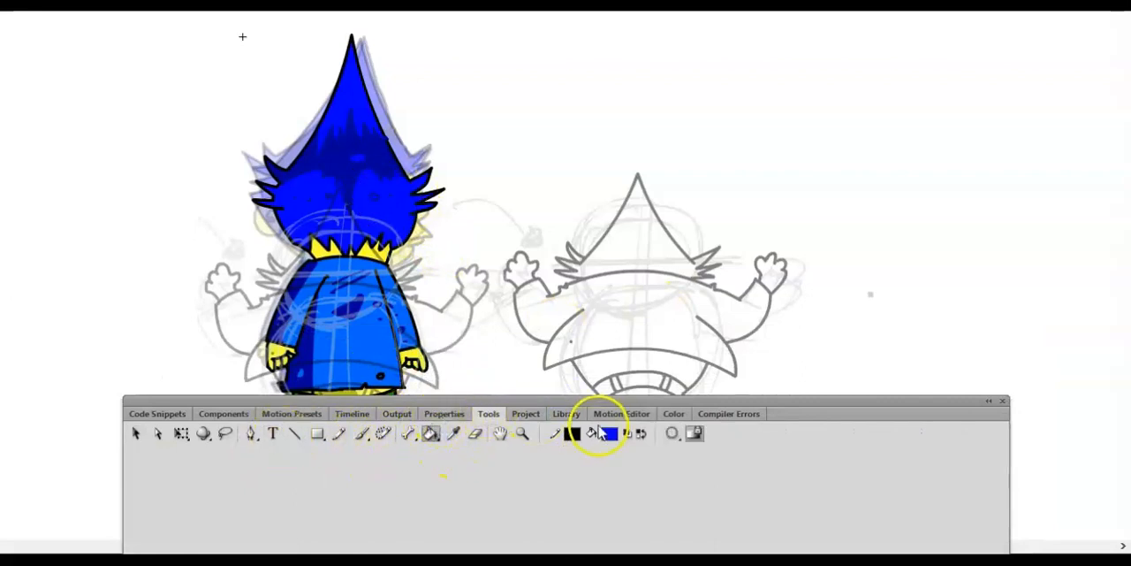
- Return to frame 4 and fill sections of the new pose's hair with blue
click(352, 414)
click(290, 450)
key(Escape)
key(space)
drag(483, 333, 500, 192)
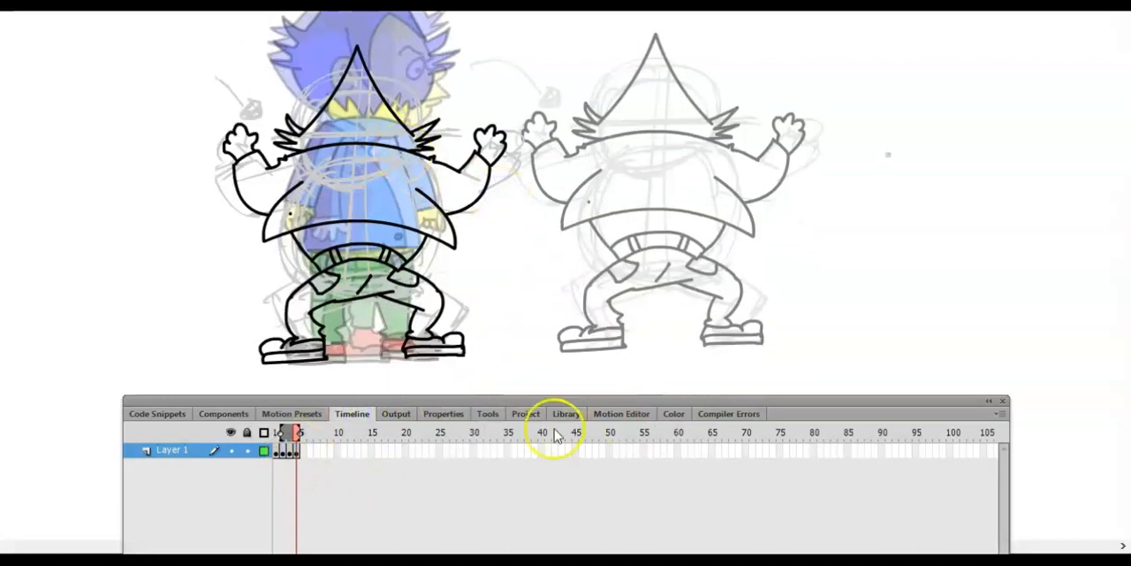
click(333, 101)
click(343, 83)
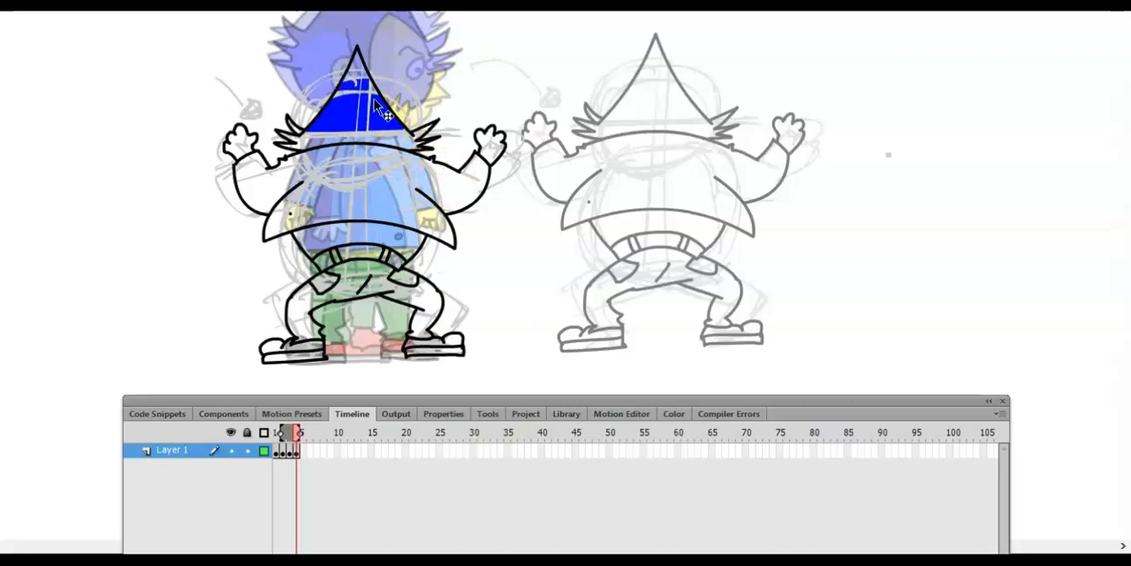
- Delete the grey sketch lines crossing the jacket, belt and trousers of the new pose
key(ctrl+=)
drag(493, 113, 607, 151)
key(v)
click(263, 296)
scroll(271, 265, down, 5)
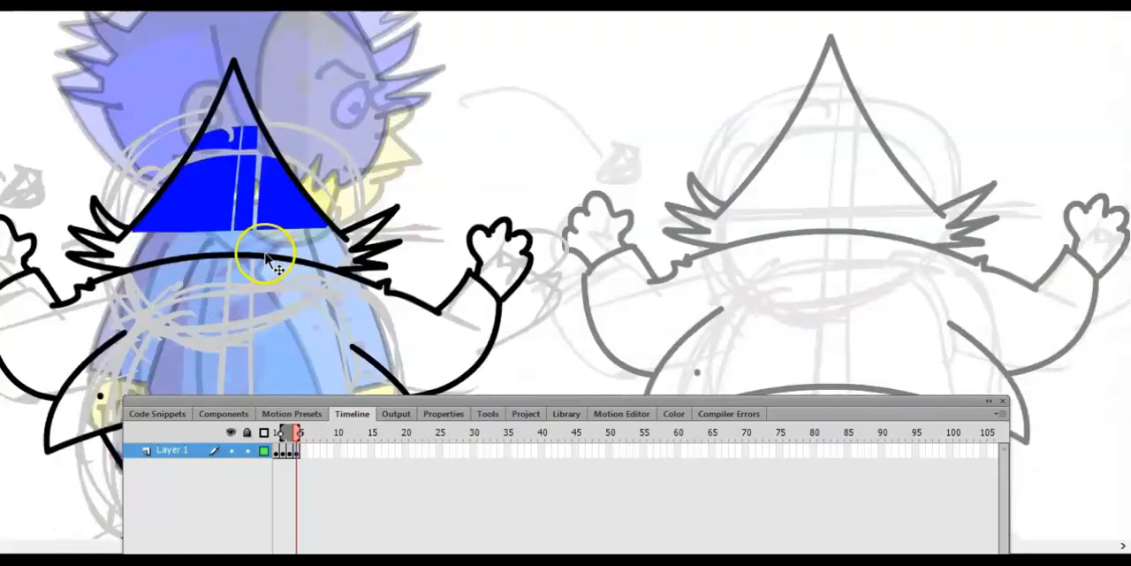
scroll(252, 248, down, 2)
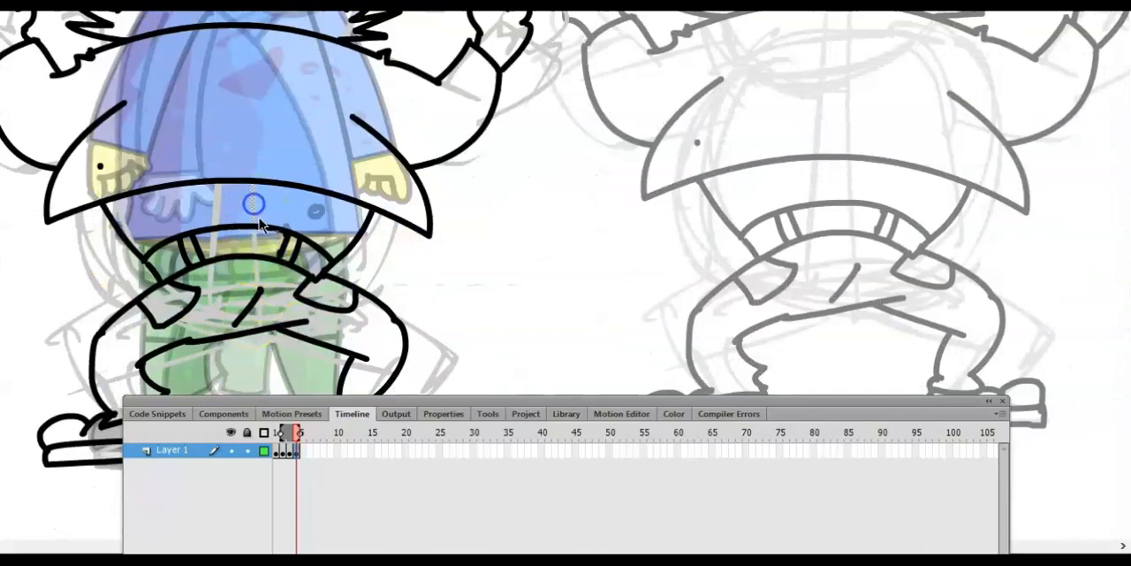
click(259, 269)
key(Delete)
click(219, 222)
key(Delete)
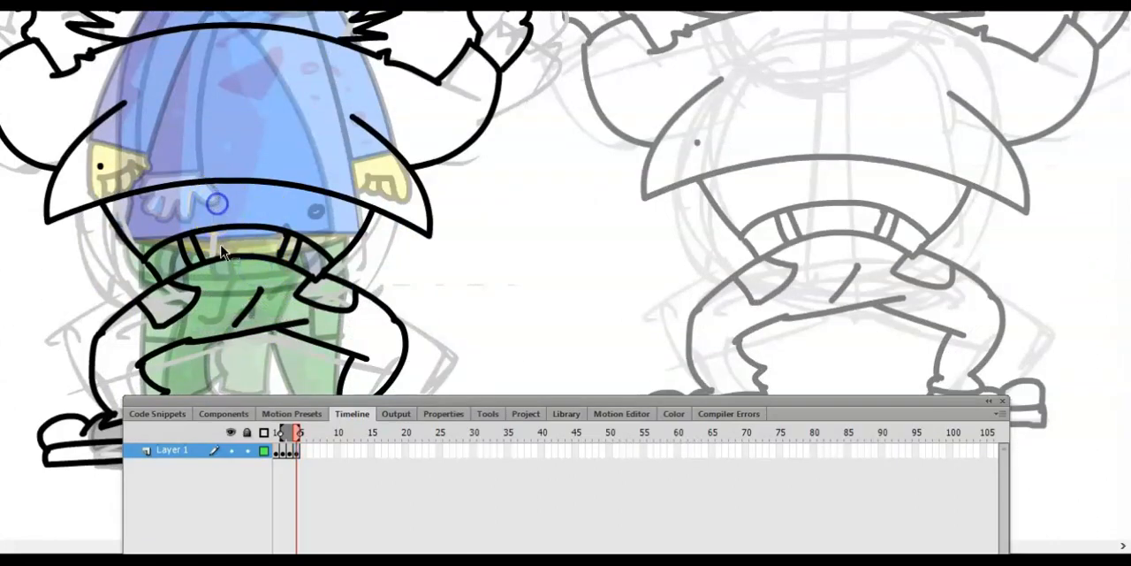
- Remove the sketch lines dividing the hair and fill its remaining areas down to the collar with blue
scroll(397, 301, down, 4)
scroll(292, 283, up, 10)
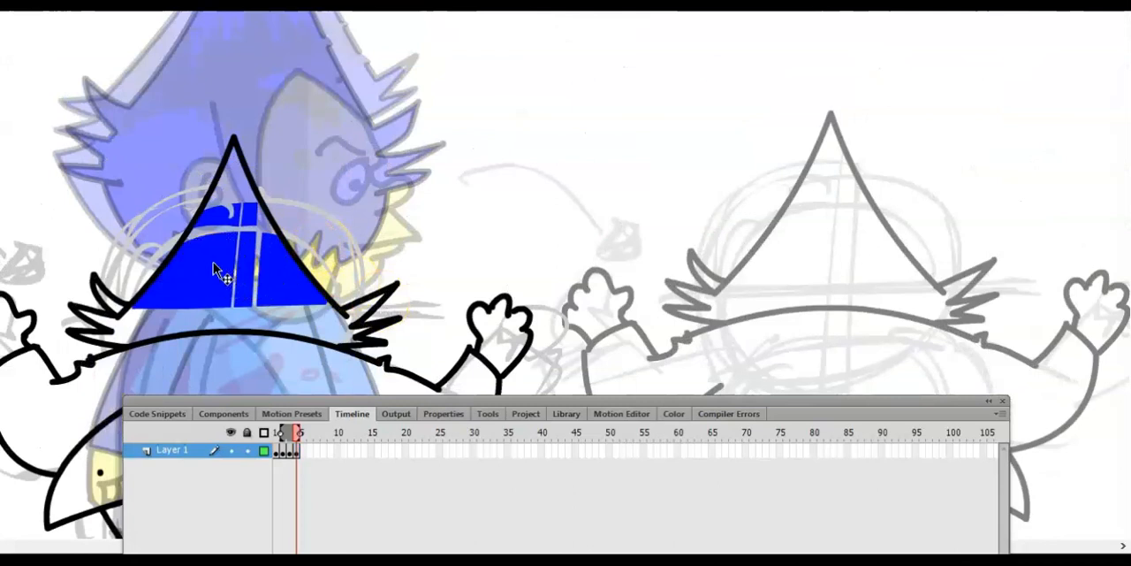
click(238, 277)
click(335, 324)
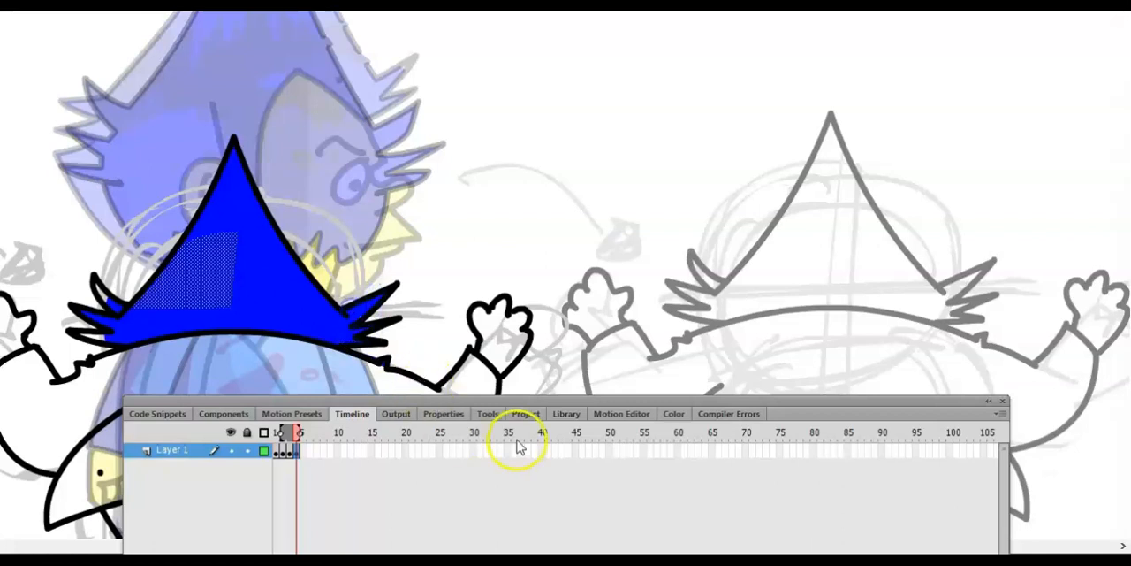
- Change the Paint Bucket's gap-closing setting and apply the blue fill to the hair again
click(488, 412)
click(672, 433)
click(737, 489)
click(208, 258)
key(ctrl+minus)
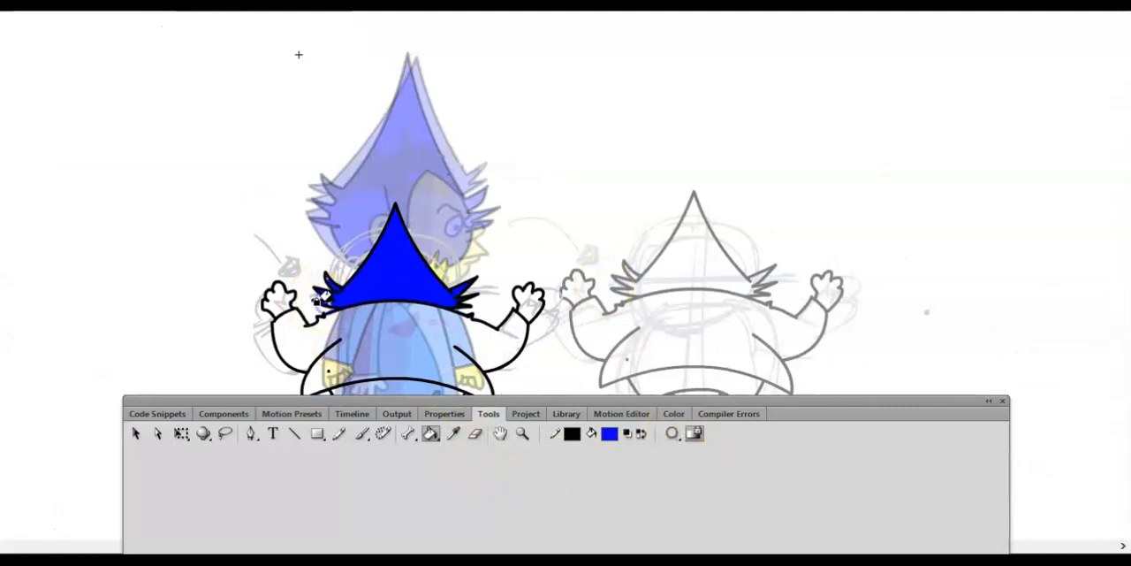
- Sample the jacket blue from frame 3 and draw a diagonal line across the new pose's jacket back in frame 4
click(352, 414)
click(285, 451)
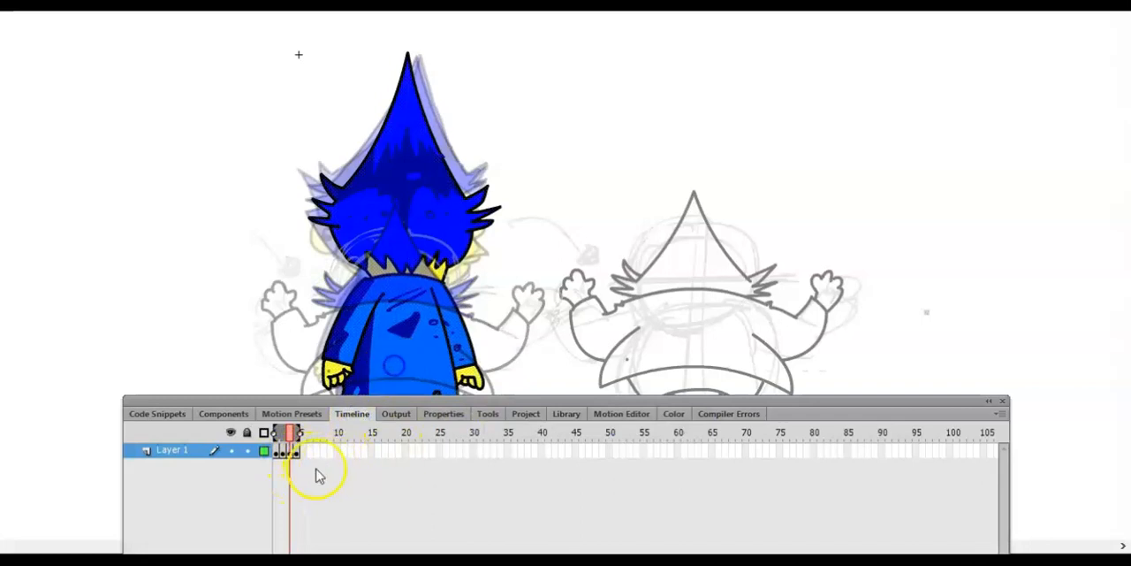
click(297, 451)
key(ctrl+minus)
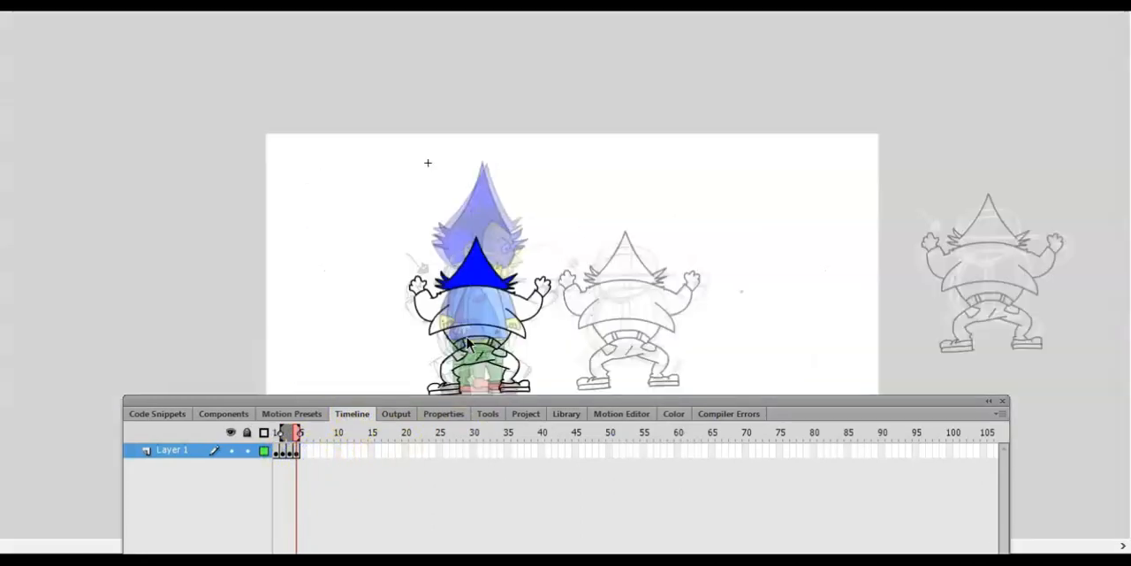
key(ctrl+equal)
key(ctrl+equal)
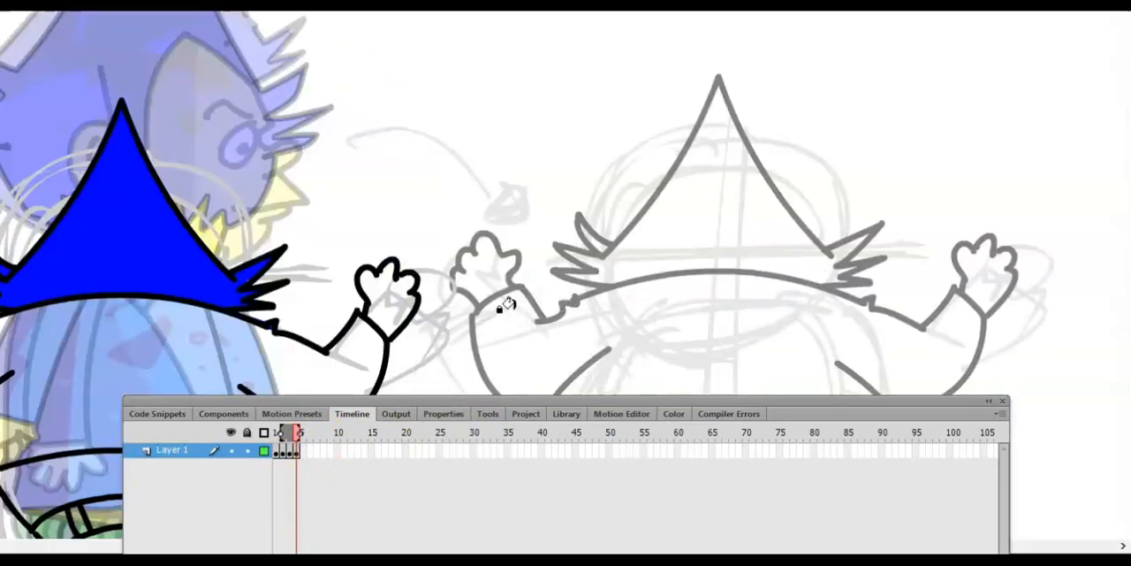
drag(231, 356, 486, 209)
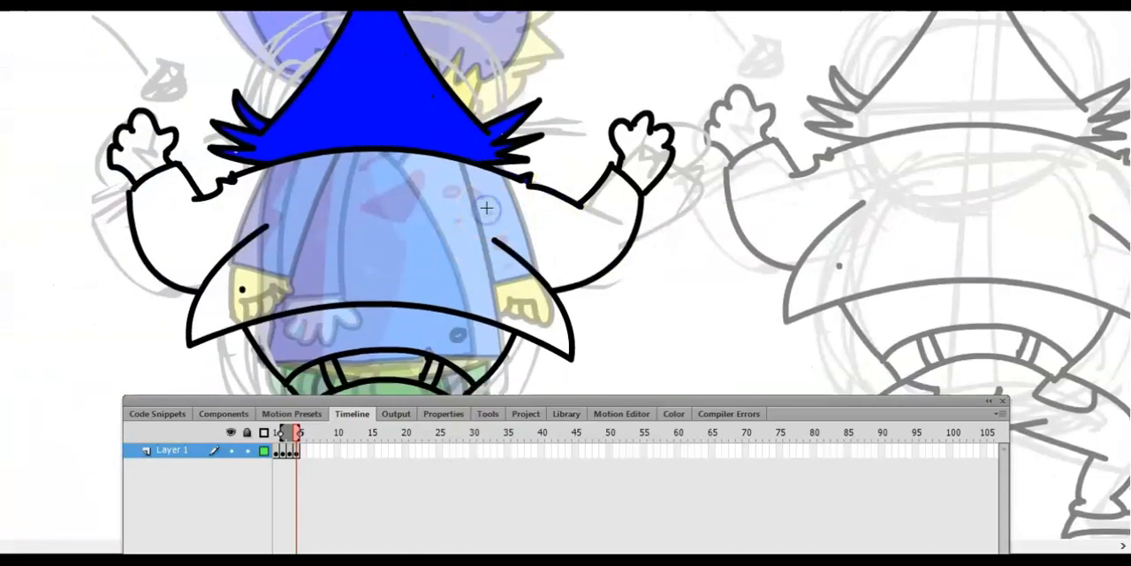
drag(352, 295, 341, 309)
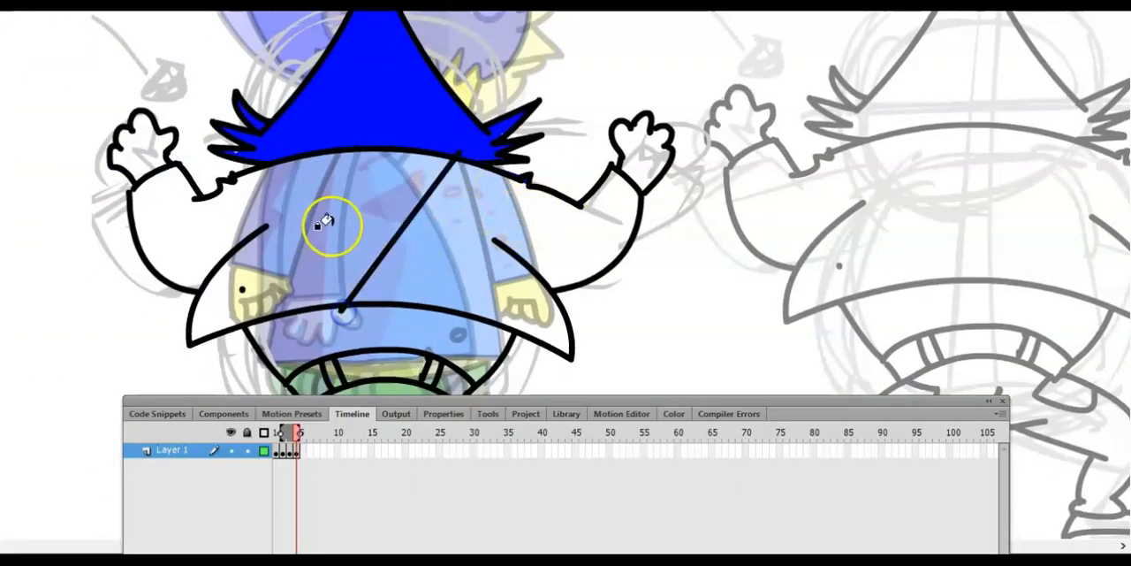
- Try to fill the jacket with the sampled blue and delete the sketch lines crossing the right raised hand and sleeve
key(k)
click(414, 247)
click(602, 204)
click(608, 181)
click(649, 200)
key(v)
click(667, 203)
key(Delete)
click(602, 288)
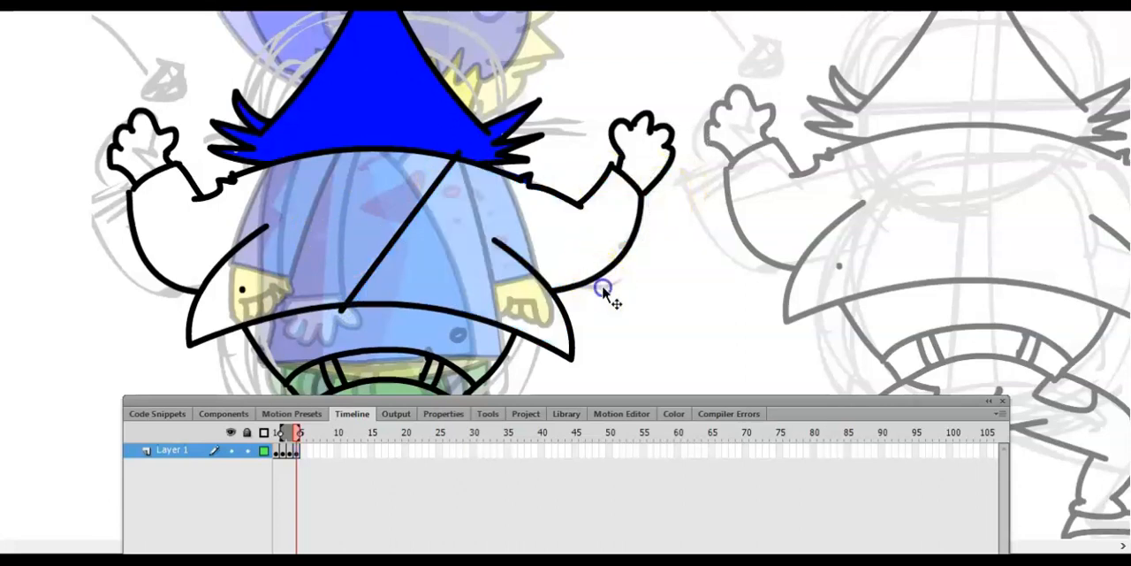
click(523, 182)
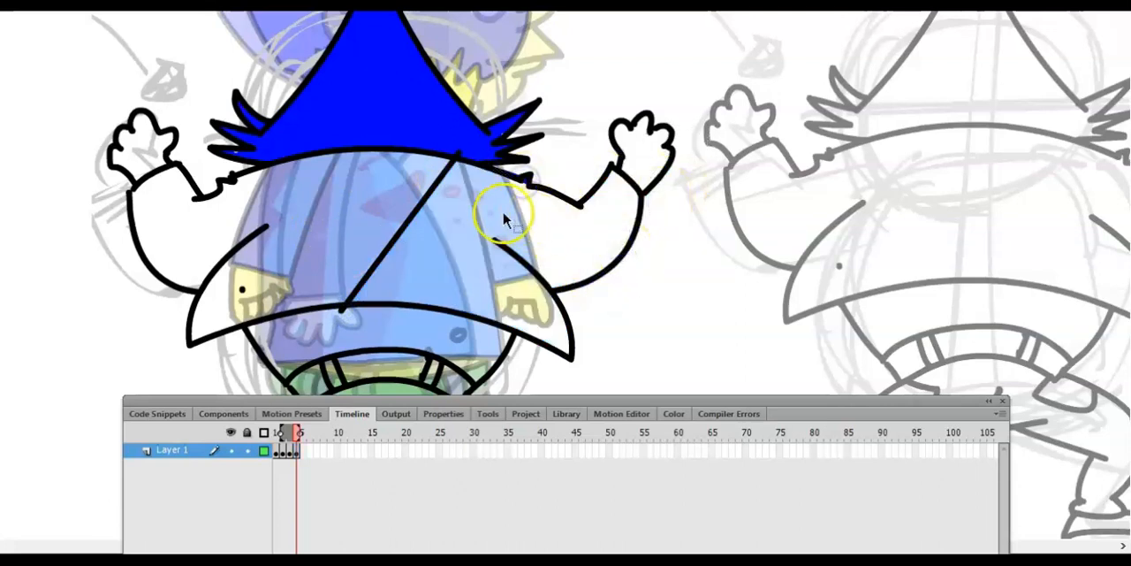
- Change the Paint Bucket's gap-closing setting, fill the jacket and sleeves with blue, and delete the diagonal dividing line
click(488, 413)
click(672, 433)
click(706, 489)
click(438, 271)
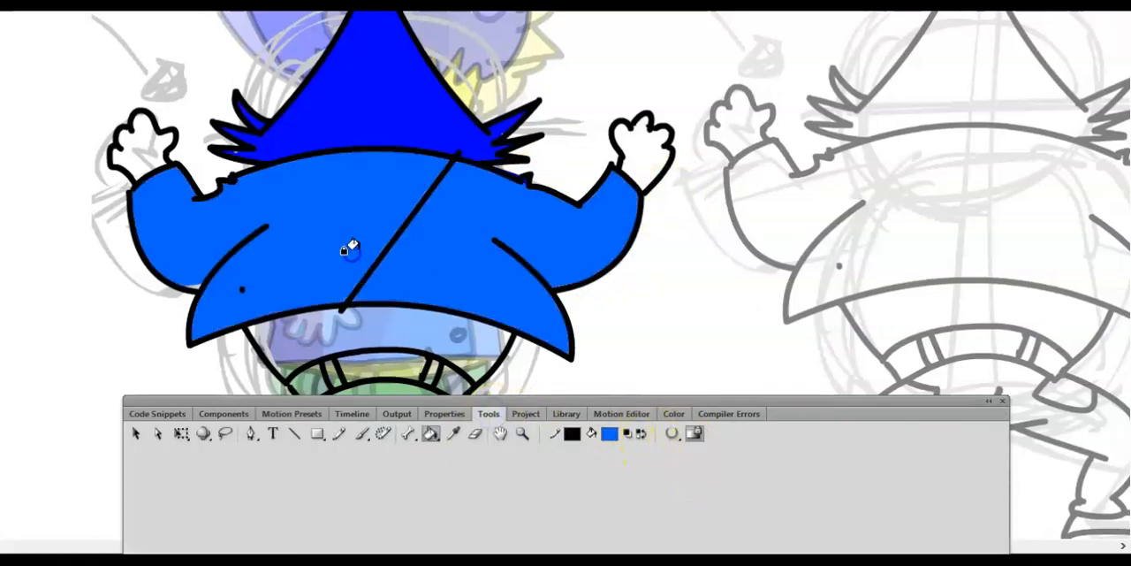
key(v)
click(376, 274)
key(Delete)
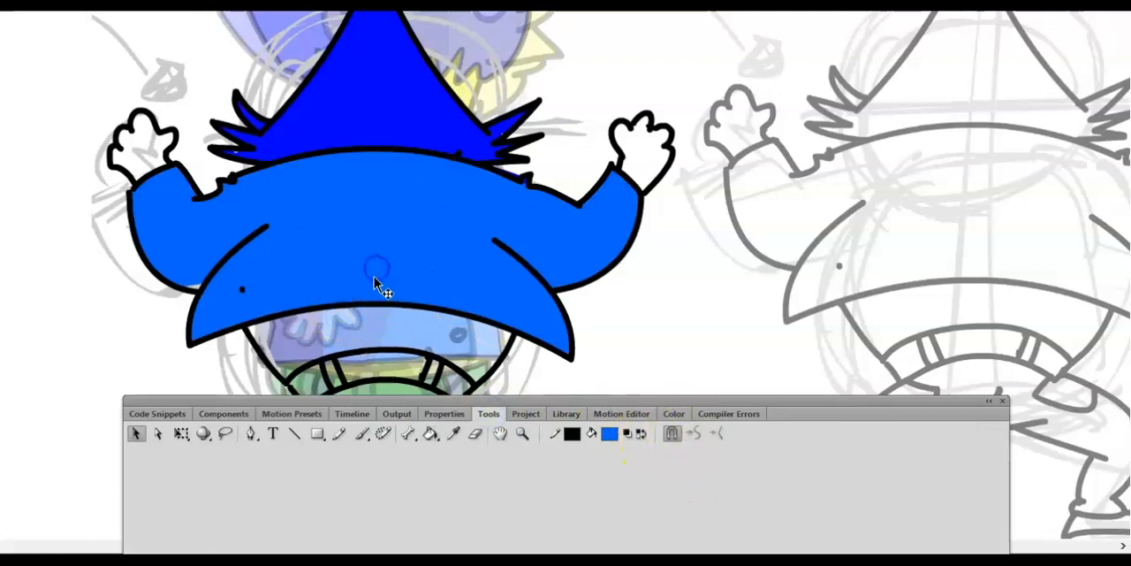
- Sample the yellow skin colour from frame 3 and fill both raised hands in frame 4
click(352, 414)
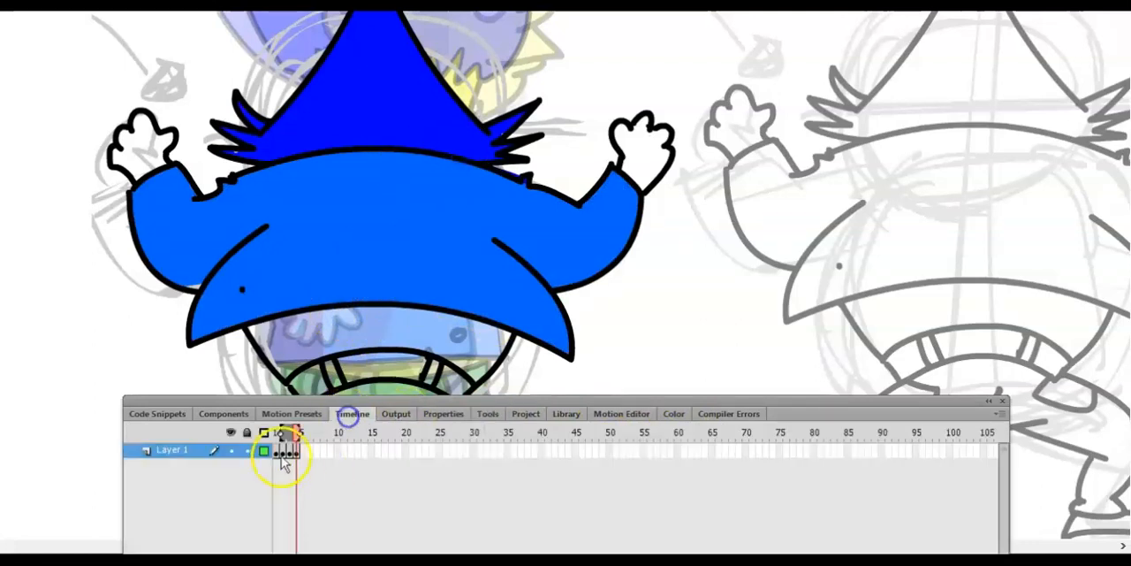
click(287, 433)
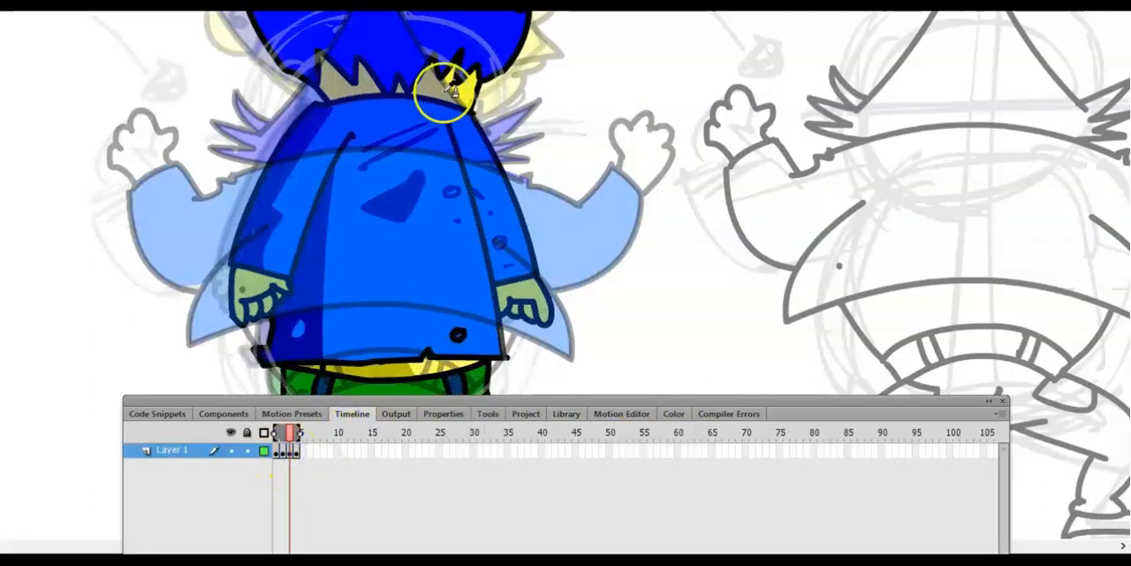
key(period)
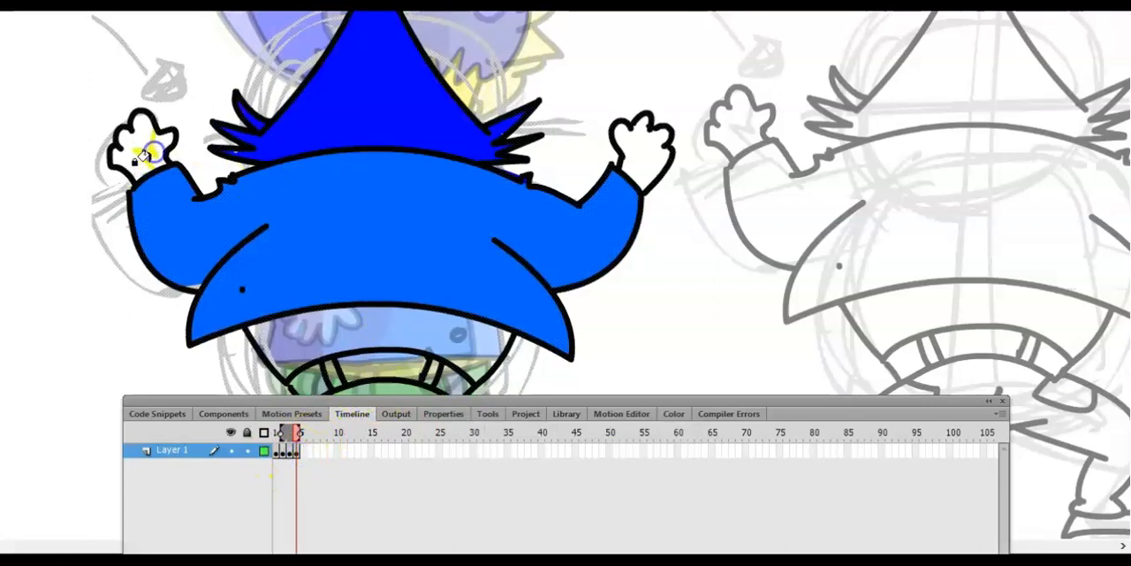
click(149, 155)
click(638, 146)
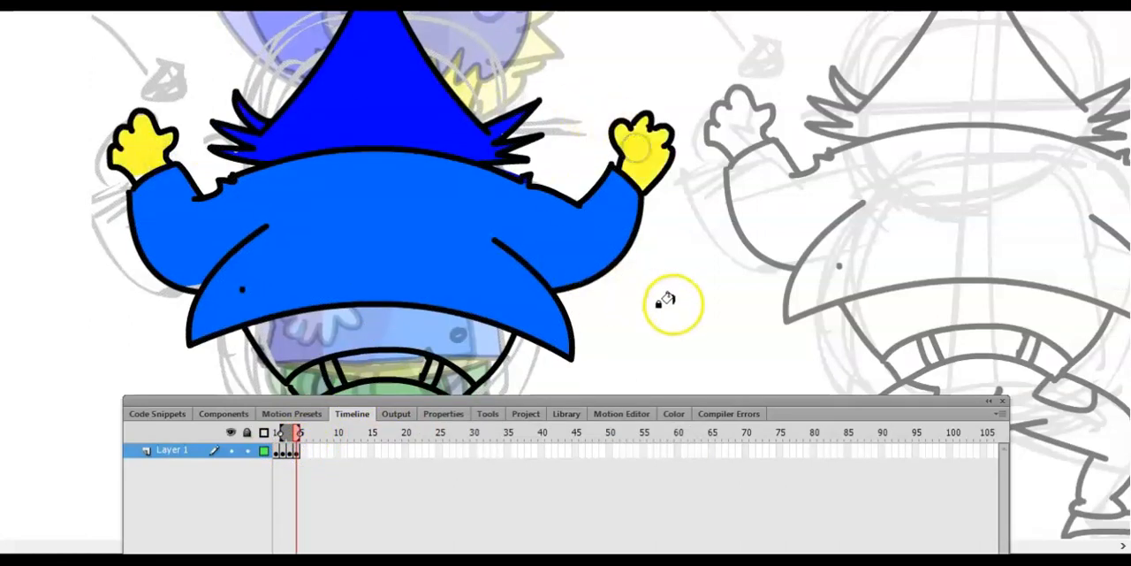
- Sample the pale yellow shirt colour from frame 1 and fill the shirt area below the jacket hem in frame 4
scroll(681, 304, down, 4)
click(291, 453)
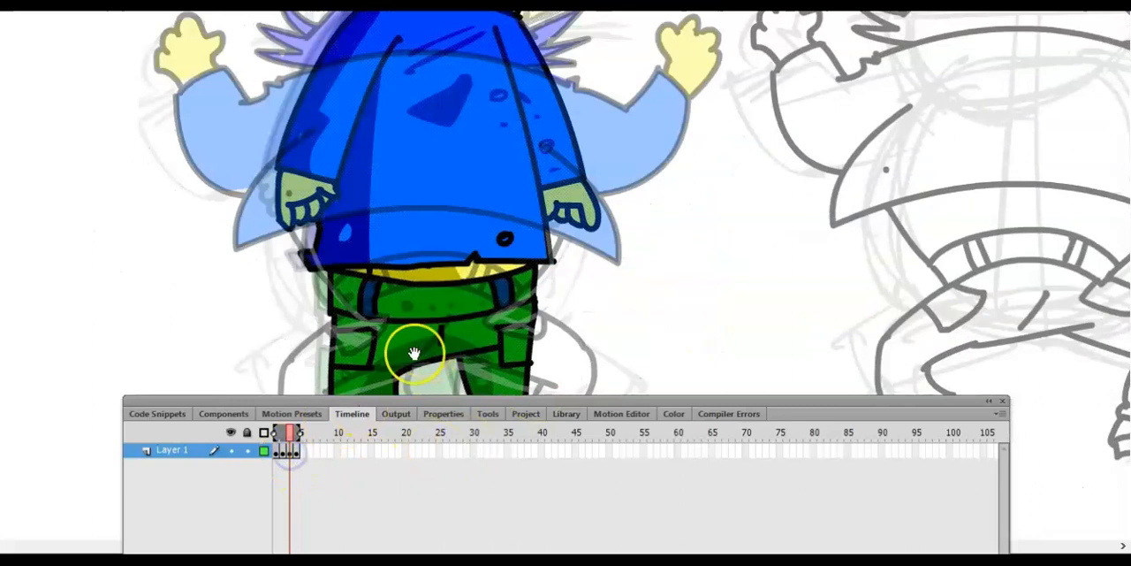
click(284, 452)
click(277, 452)
key(Escape)
key(i)
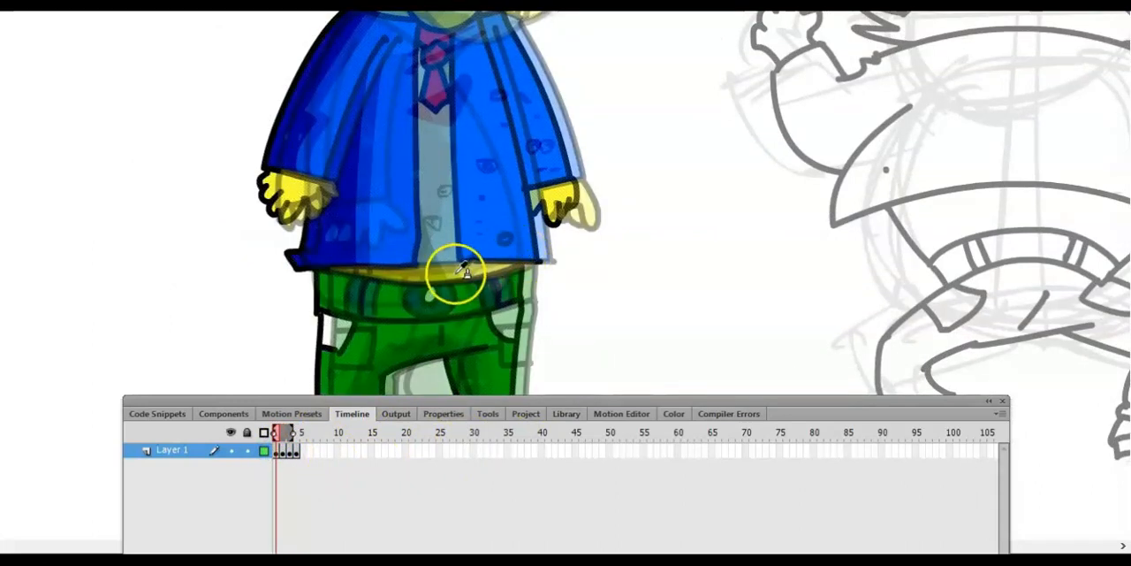
click(297, 452)
click(367, 232)
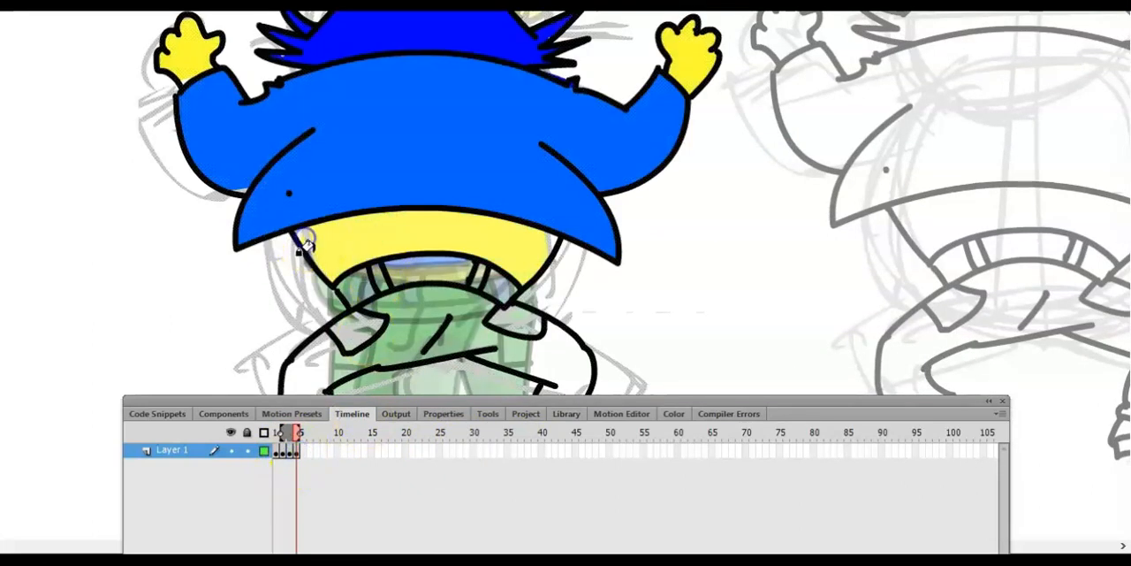
click(543, 240)
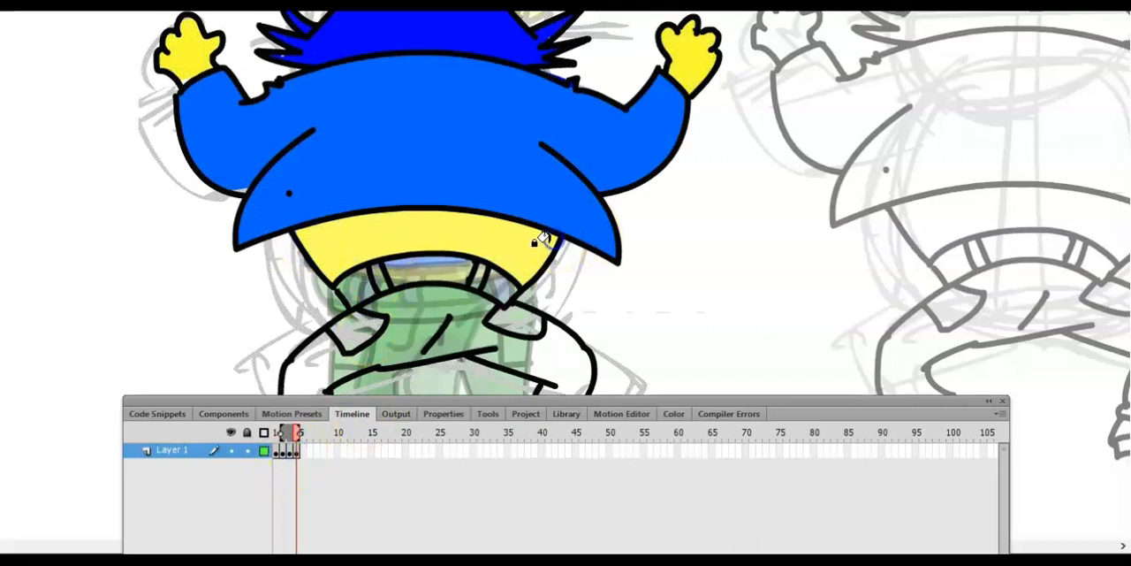
- Set the fill to a darker yellow and draw a straight line across the shirt below the jacket hem
click(488, 413)
click(609, 433)
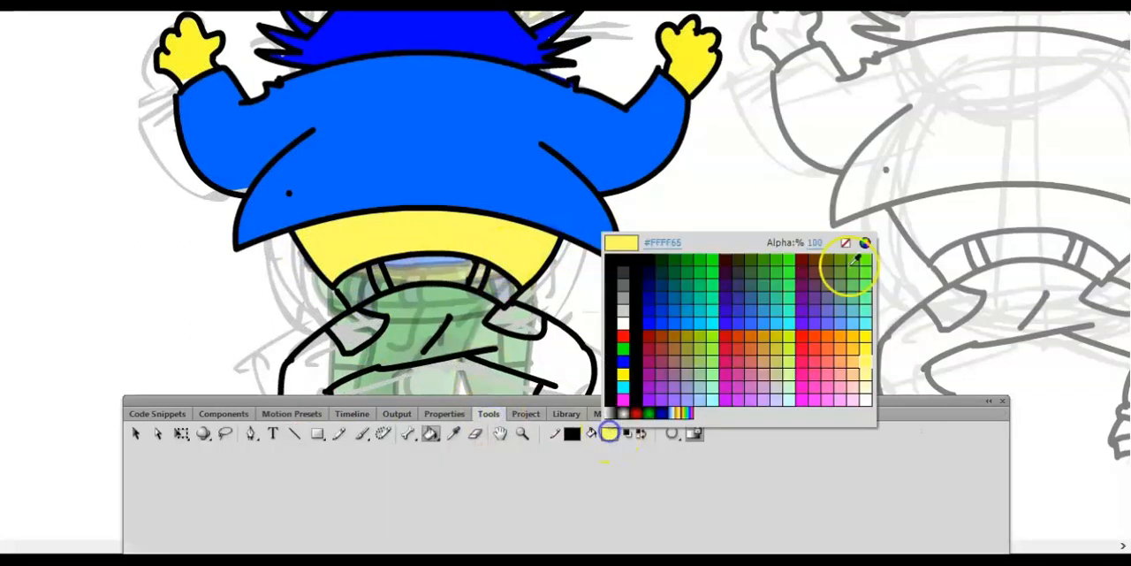
click(864, 245)
click(741, 228)
click(407, 366)
click(297, 435)
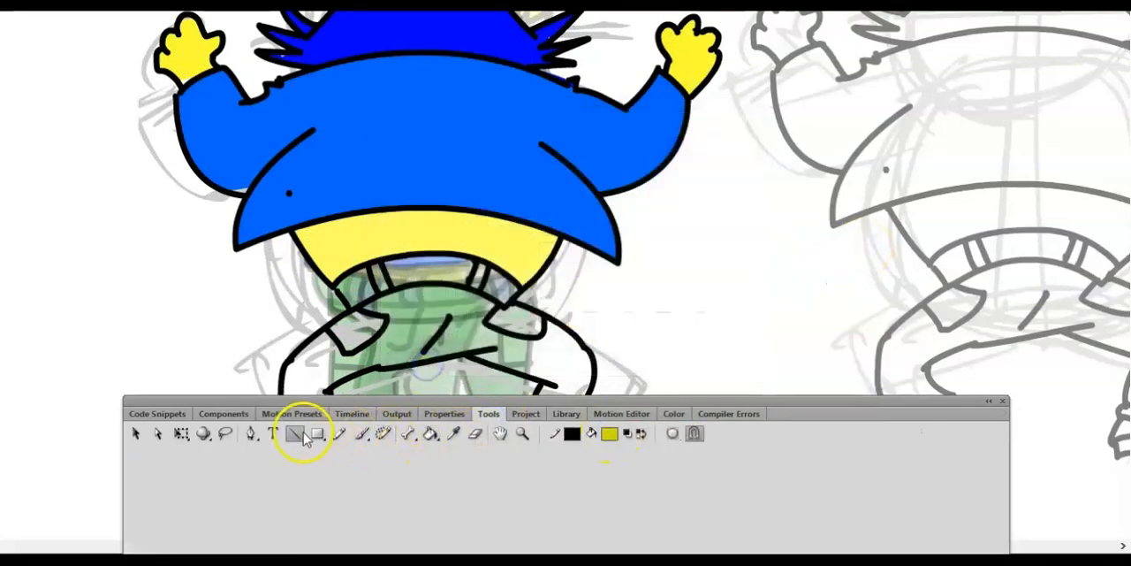
drag(300, 243, 559, 247)
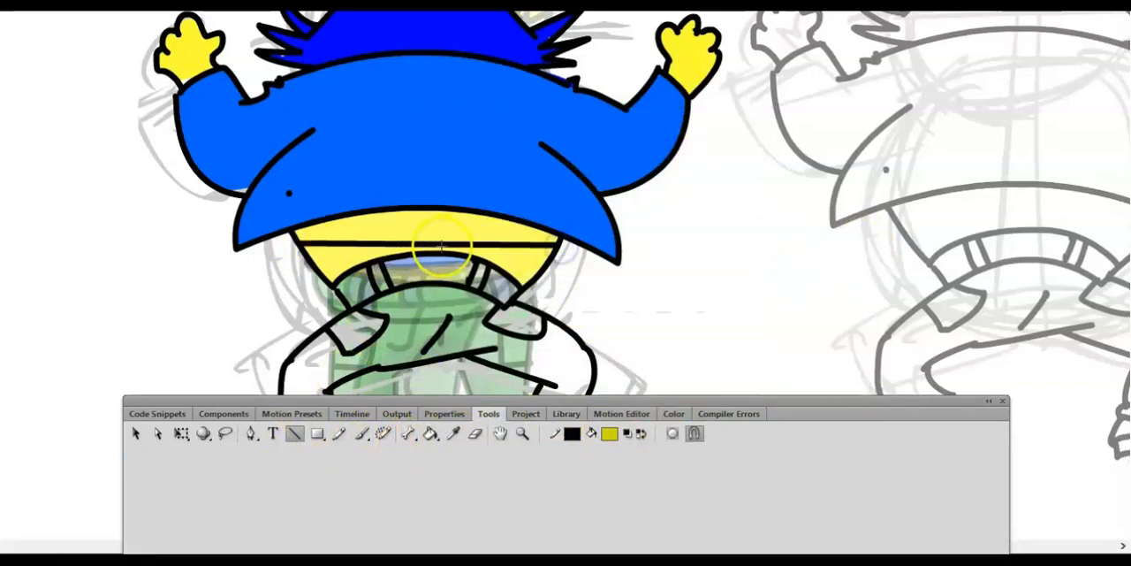
- Curve the line along the hem, shade the strip above it dark yellow without an outline, and brush small marks on the shirt
click(135, 433)
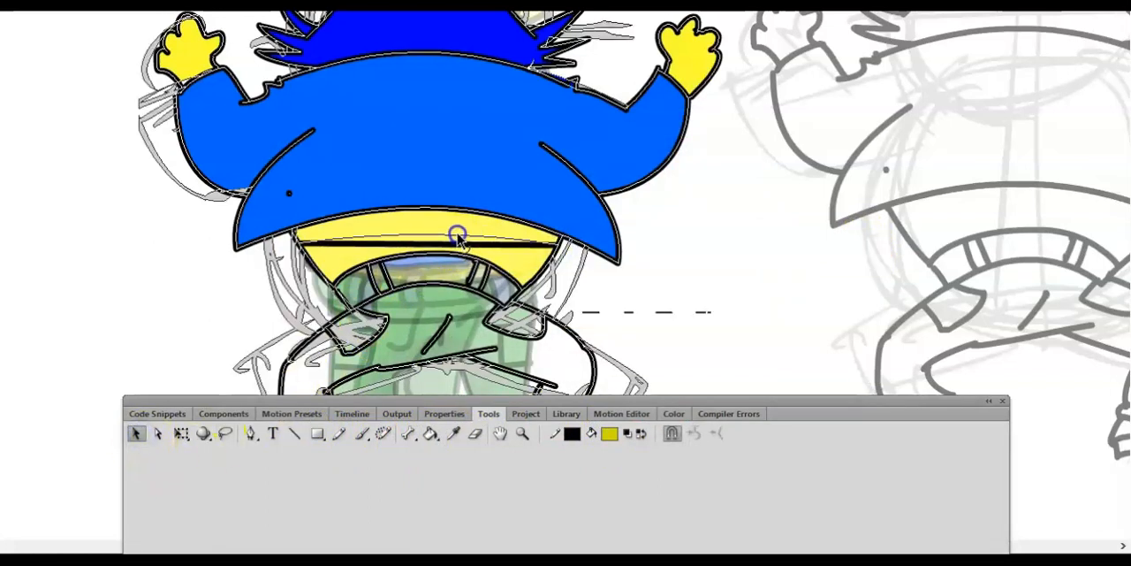
click(432, 434)
click(408, 228)
click(137, 435)
click(432, 234)
key(Delete)
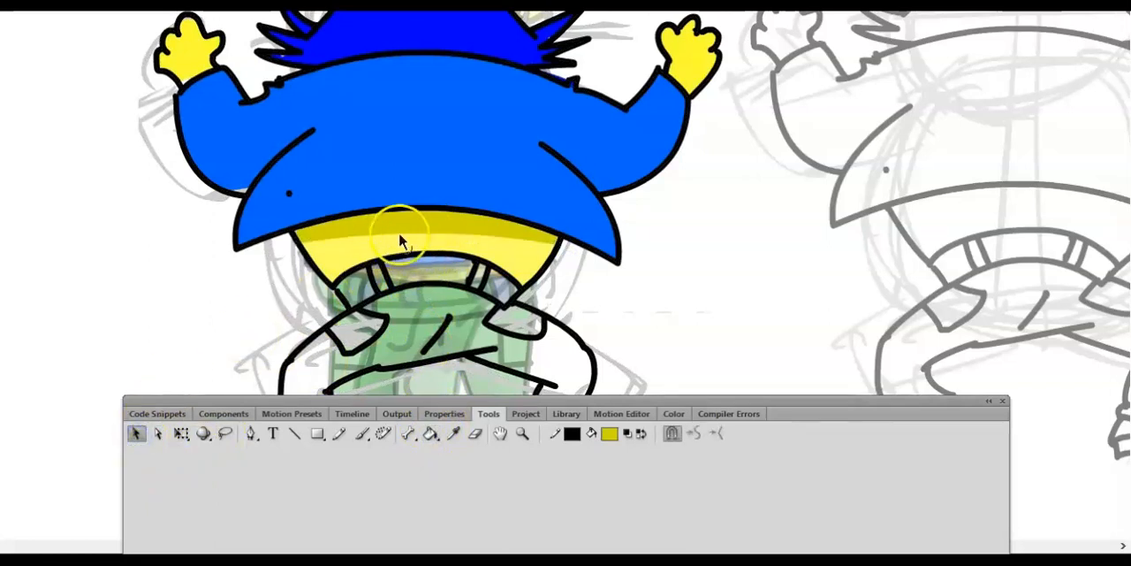
click(362, 434)
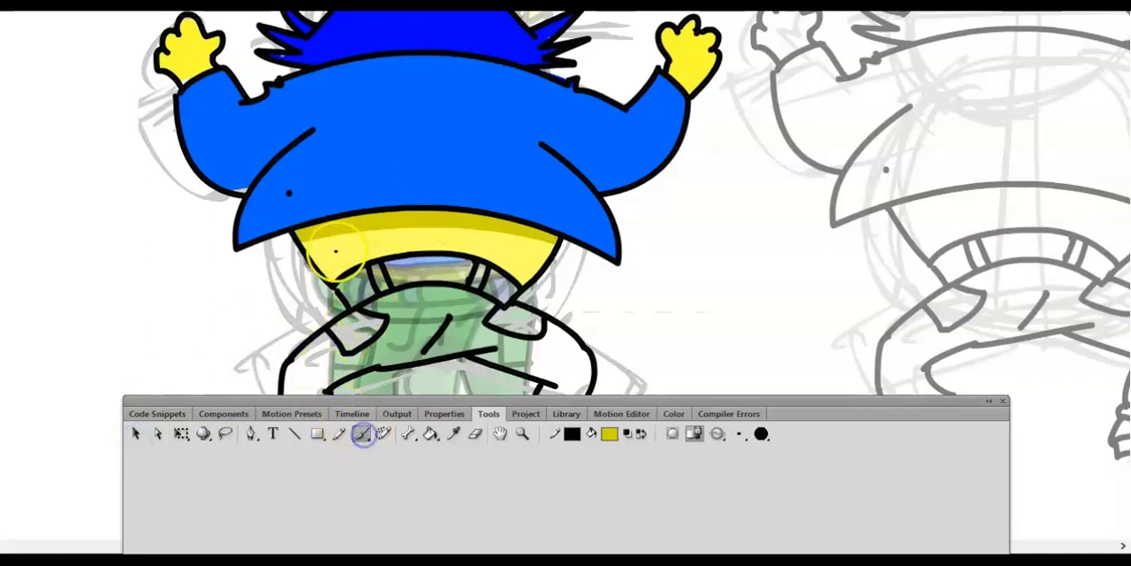
- Sample the trouser green from frame 2 and fill the waistband and upper legs of the new pose in frame 4
click(352, 413)
click(286, 450)
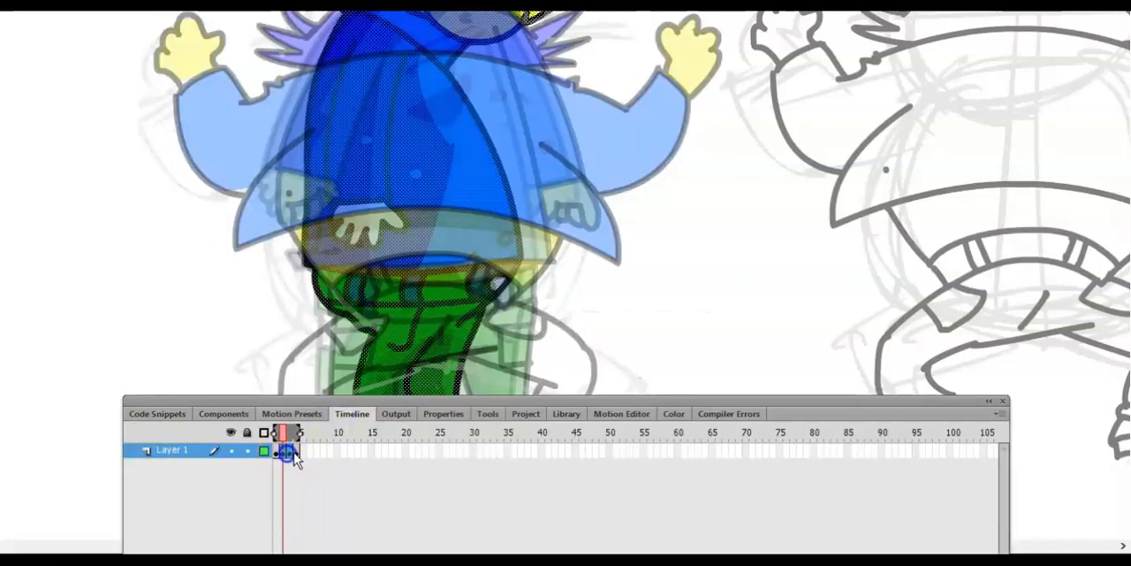
click(489, 414)
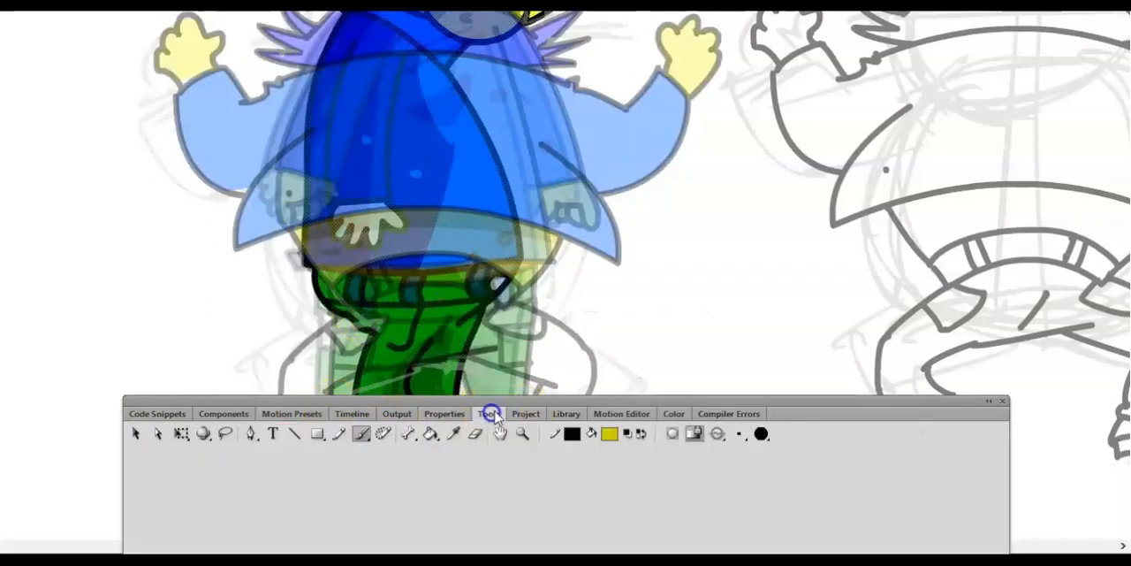
click(352, 413)
click(296, 450)
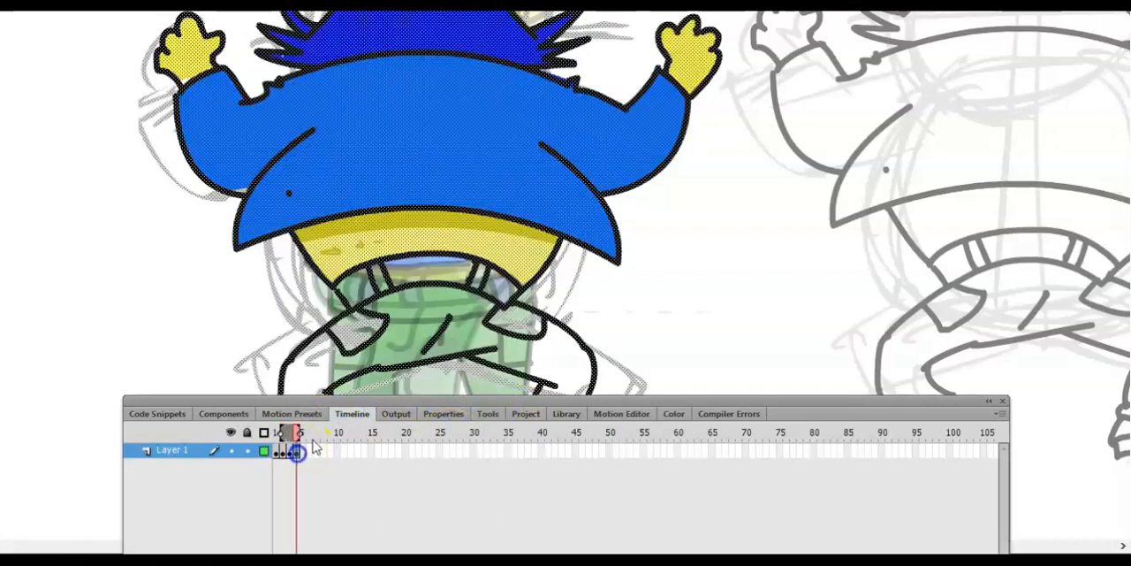
click(396, 270)
click(320, 347)
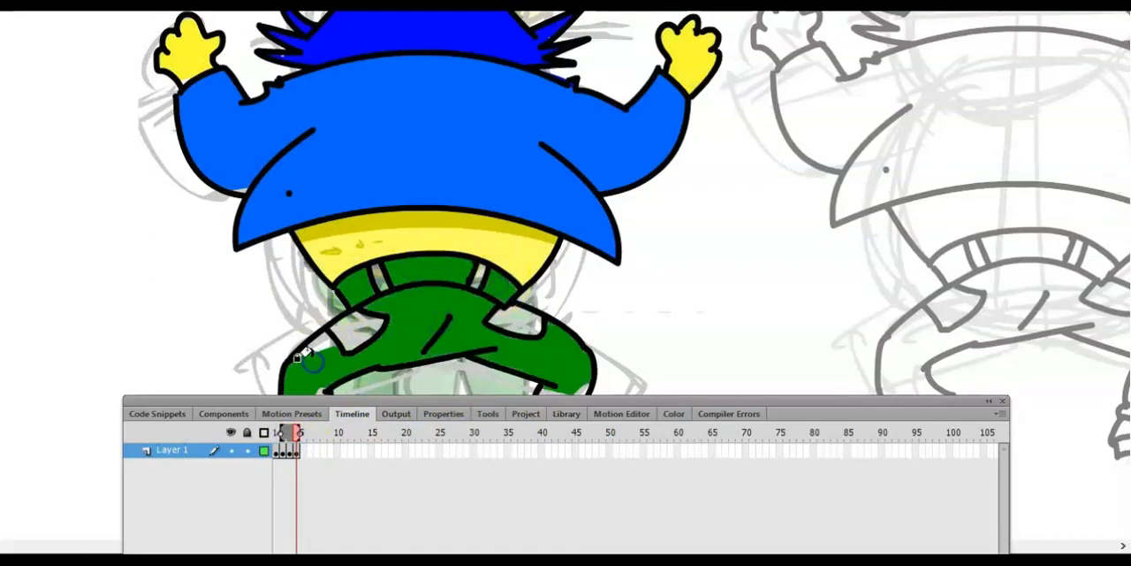
- Fill the trouser pockets and both lower legs of the new pose with green
click(367, 330)
click(501, 326)
click(524, 331)
click(357, 326)
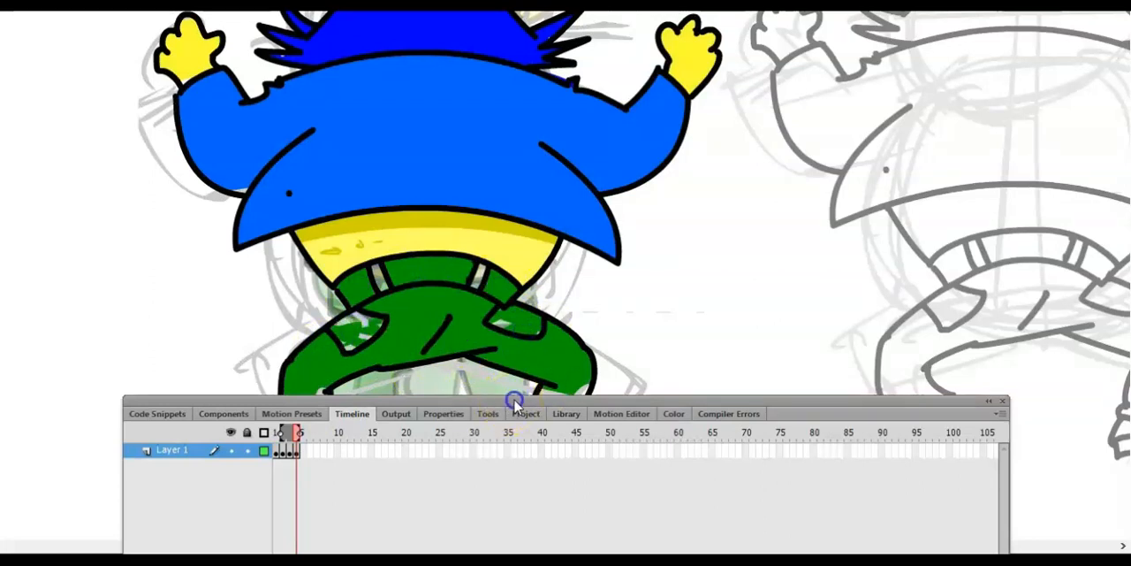
drag(516, 401, 523, 458)
click(543, 410)
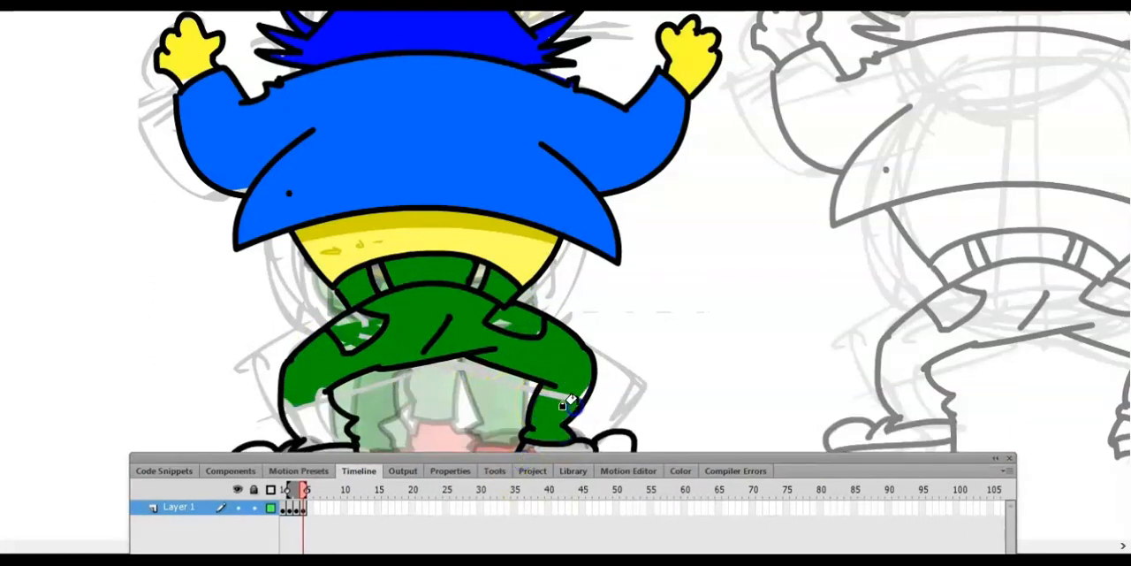
click(301, 424)
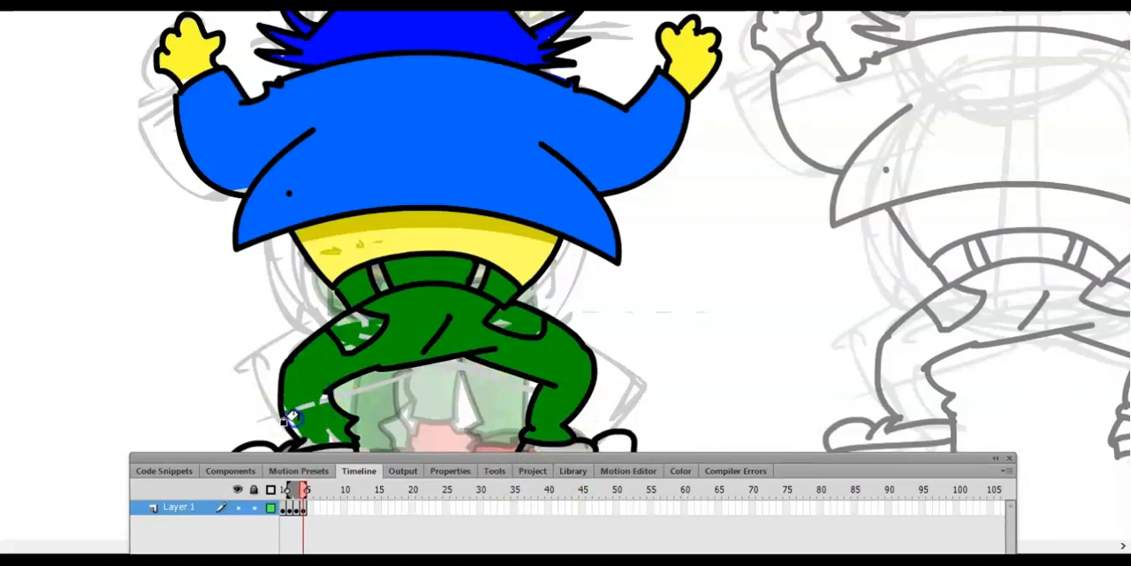
click(304, 501)
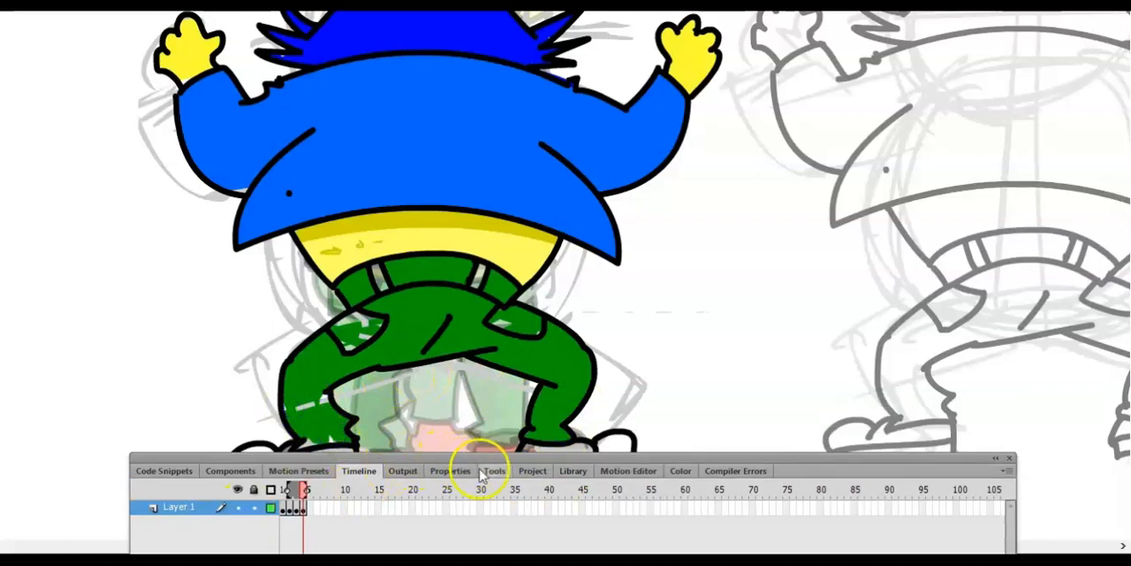
- Delete the leftover grey sketch lines outside the waist and legs of the new pose
click(483, 474)
click(143, 489)
click(300, 305)
key(Delete)
click(321, 292)
click(552, 282)
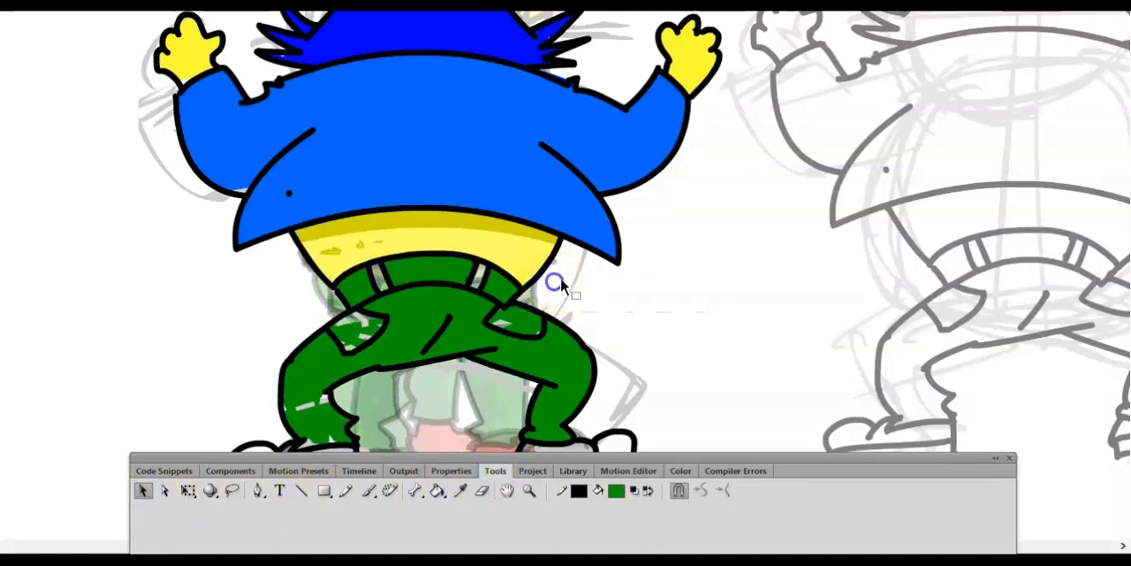
key(Delete)
- Delete the leftover grey sketch lines beside the left arm and around the hair spikes
click(179, 182)
key(Delete)
click(160, 124)
click(260, 43)
key(Delete)
click(602, 35)
click(569, 189)
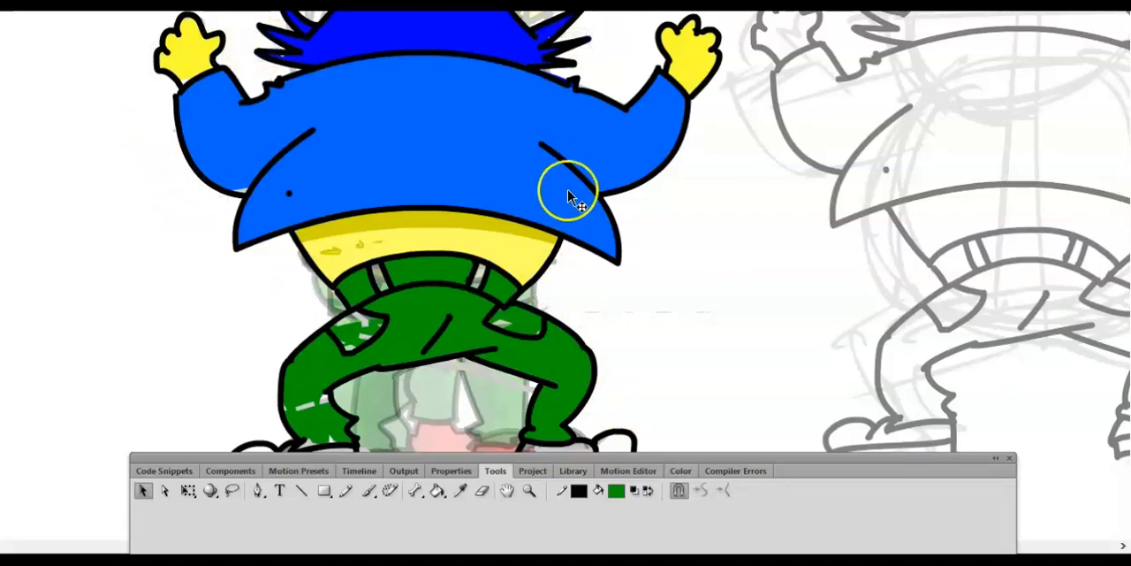
- Sample the red shoe colour from frame 2 and try it on the left shoe's toe in frame 4
key(ctrl+minus)
click(358, 470)
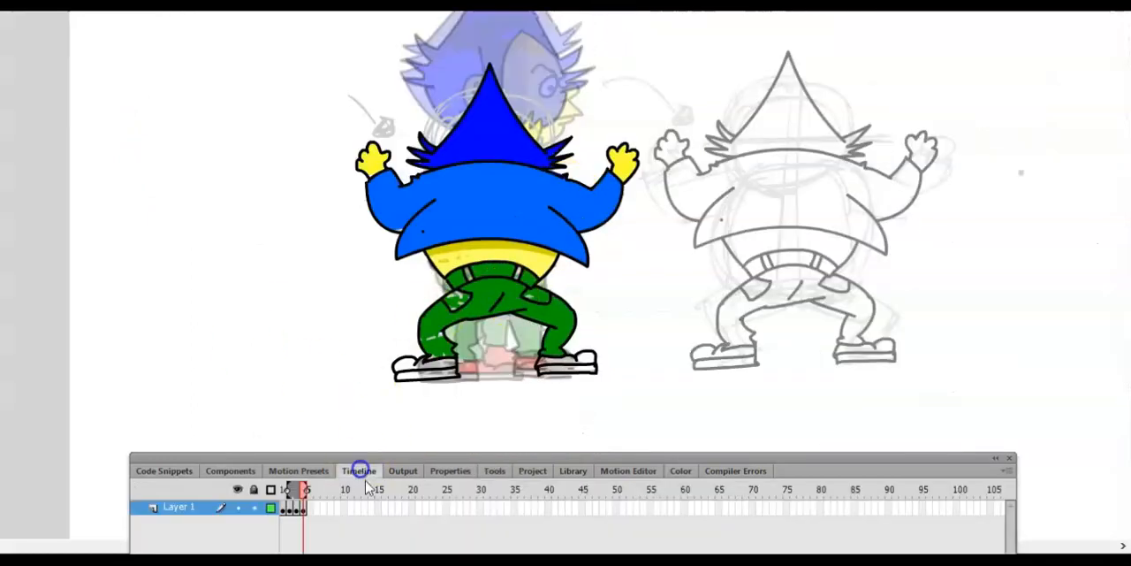
click(292, 520)
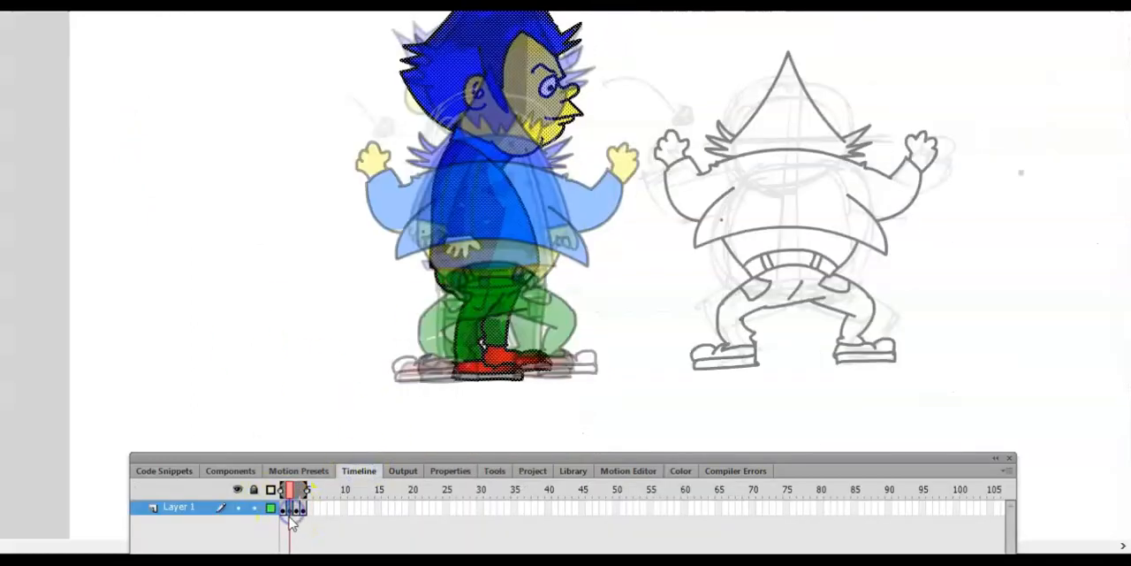
click(495, 471)
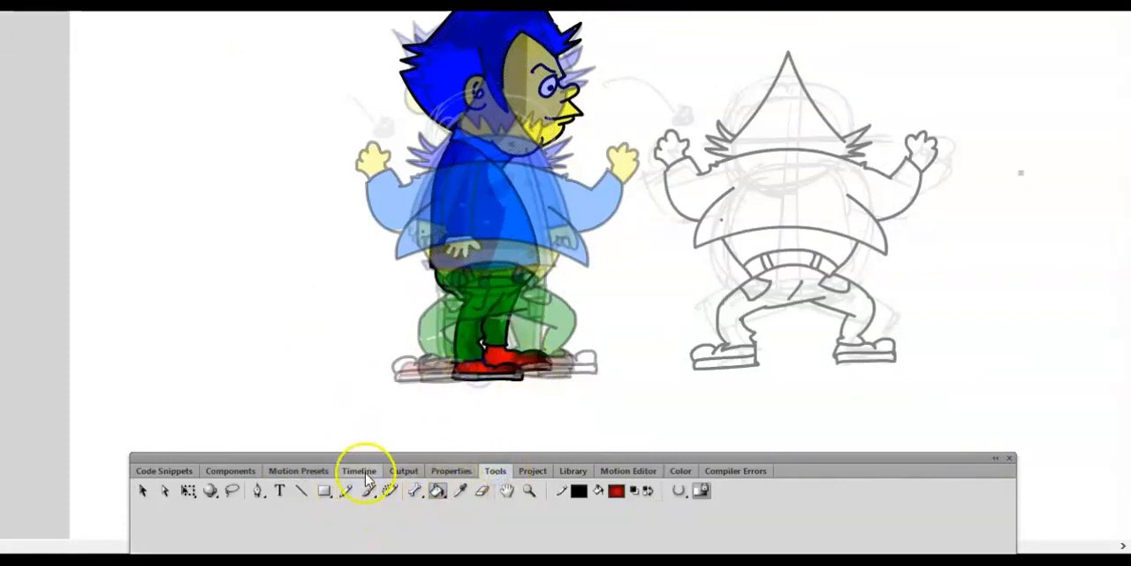
click(358, 470)
click(305, 506)
click(400, 366)
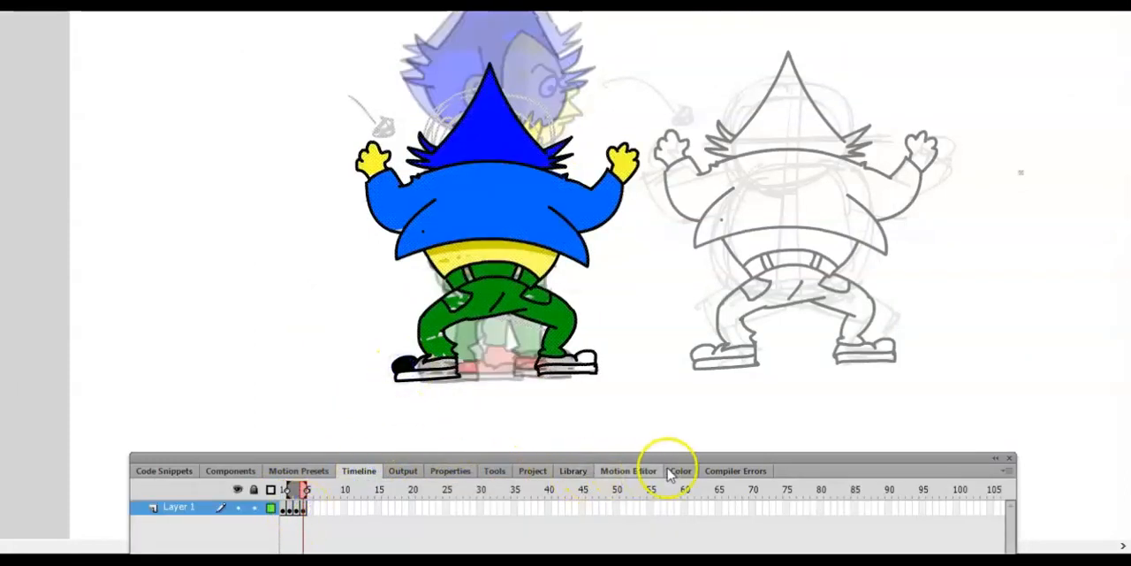
- Turn off Lock Fill and fill the upper parts of both shoes in frame 4 with the red gradient
click(678, 471)
click(493, 471)
click(677, 492)
click(678, 492)
click(411, 359)
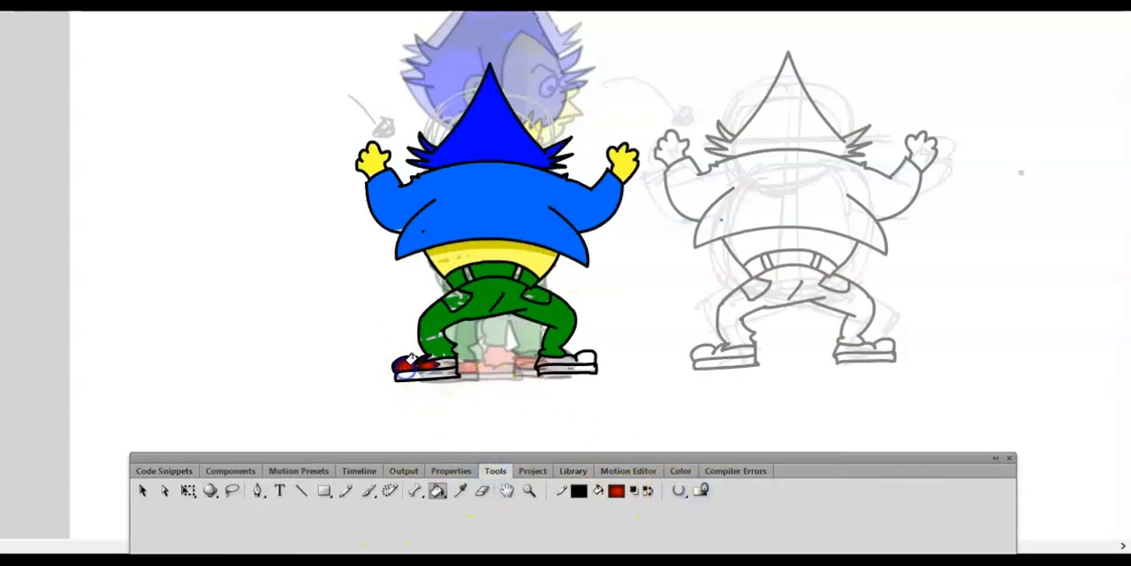
click(545, 360)
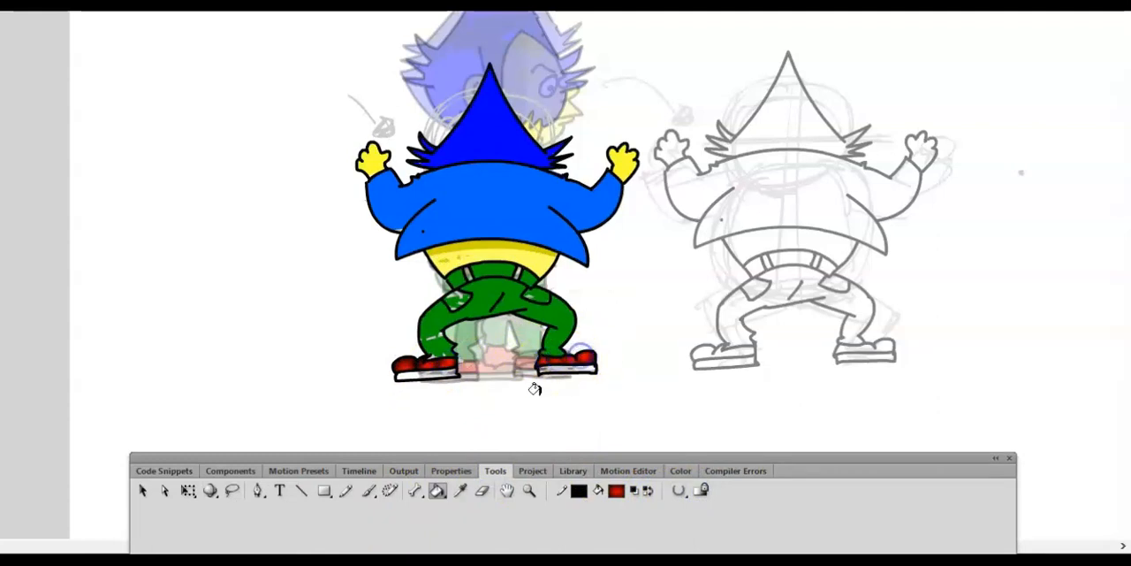
- Sample the grey of the shoe sole from the character in frame 3
click(145, 489)
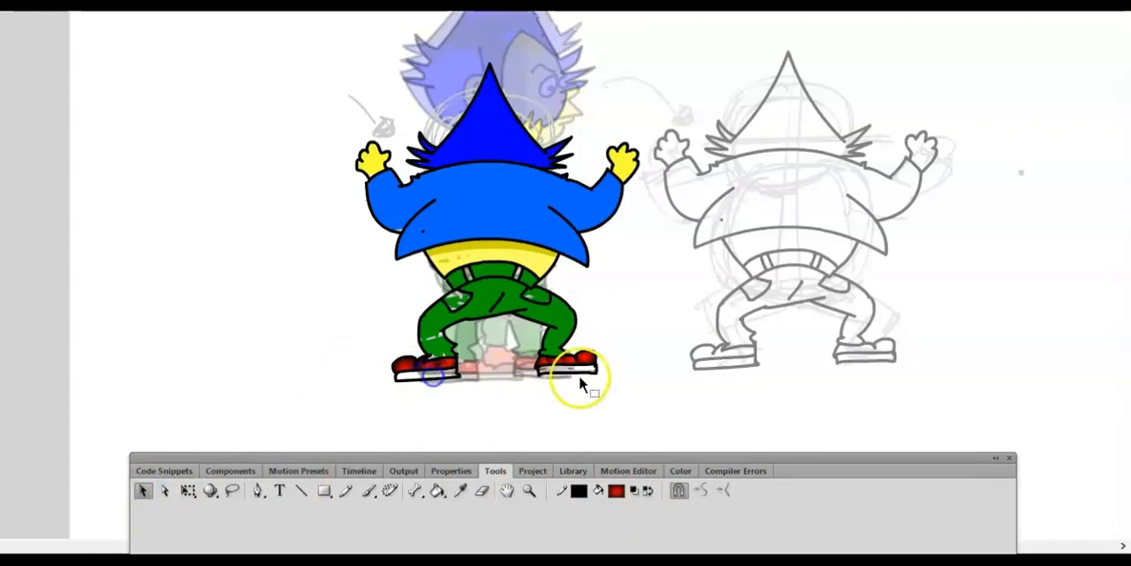
click(359, 470)
click(300, 508)
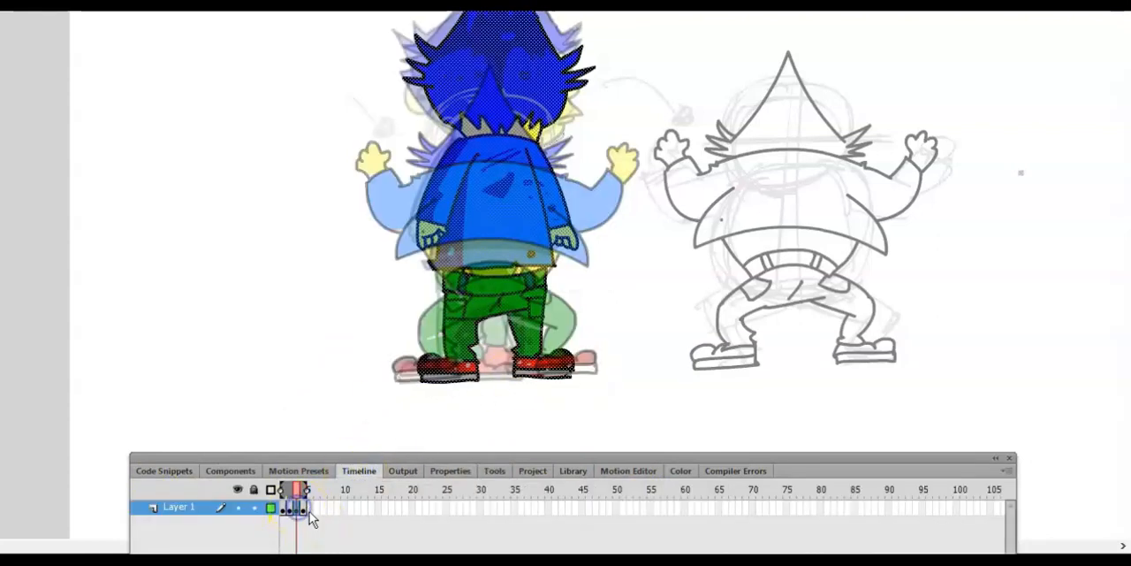
key(ctrl+equal)
key(ctrl+equal)
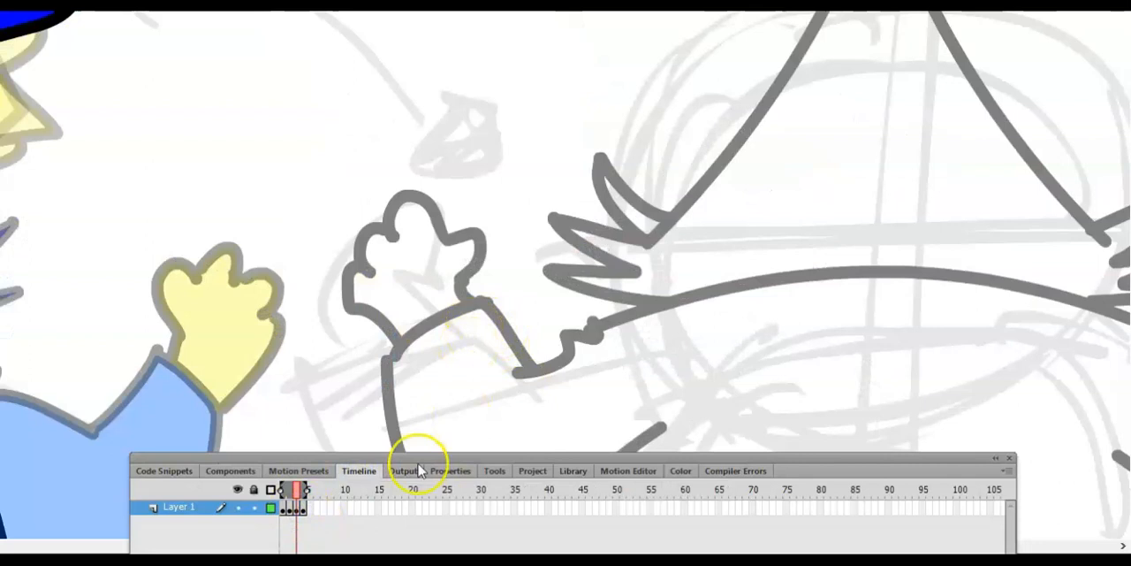
click(496, 471)
click(508, 492)
drag(239, 426, 424, 242)
drag(310, 431, 463, 229)
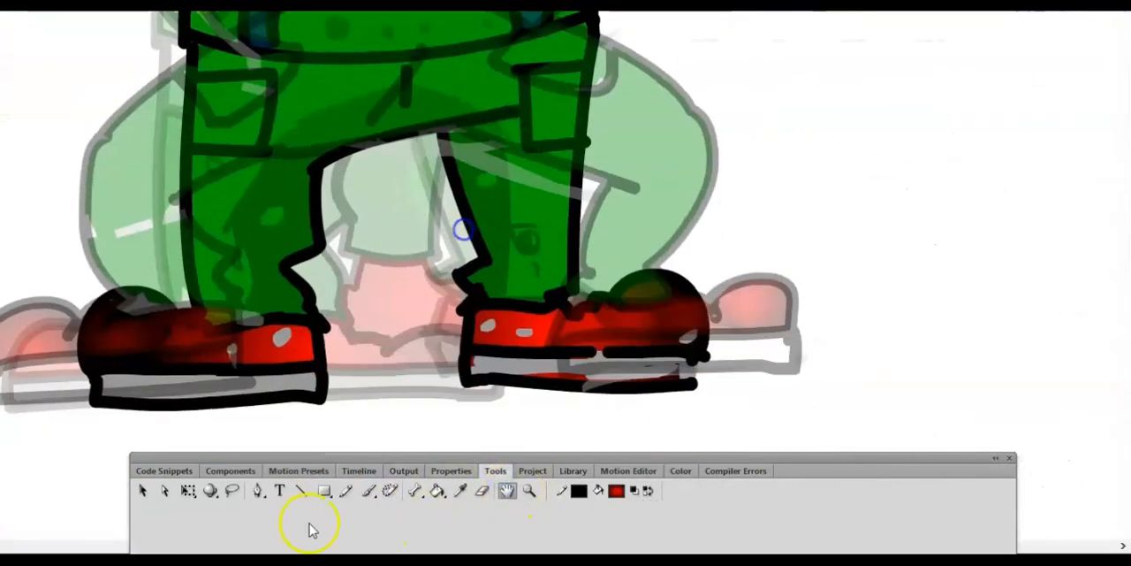
click(519, 364)
- Fill the soles of both shoes in frame 4 with the sampled grey
click(359, 471)
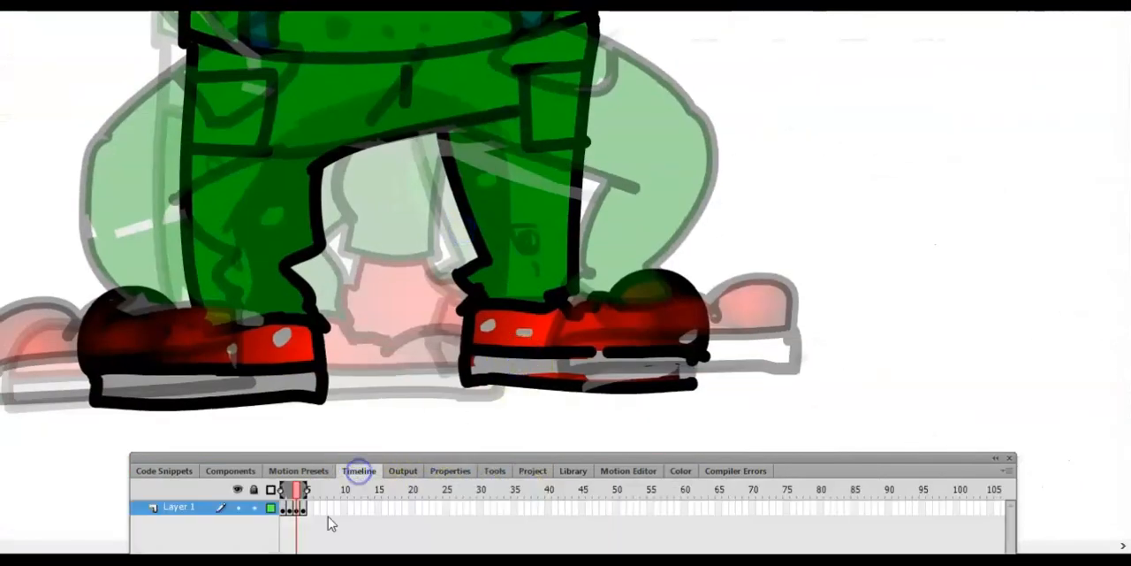
click(303, 510)
click(623, 356)
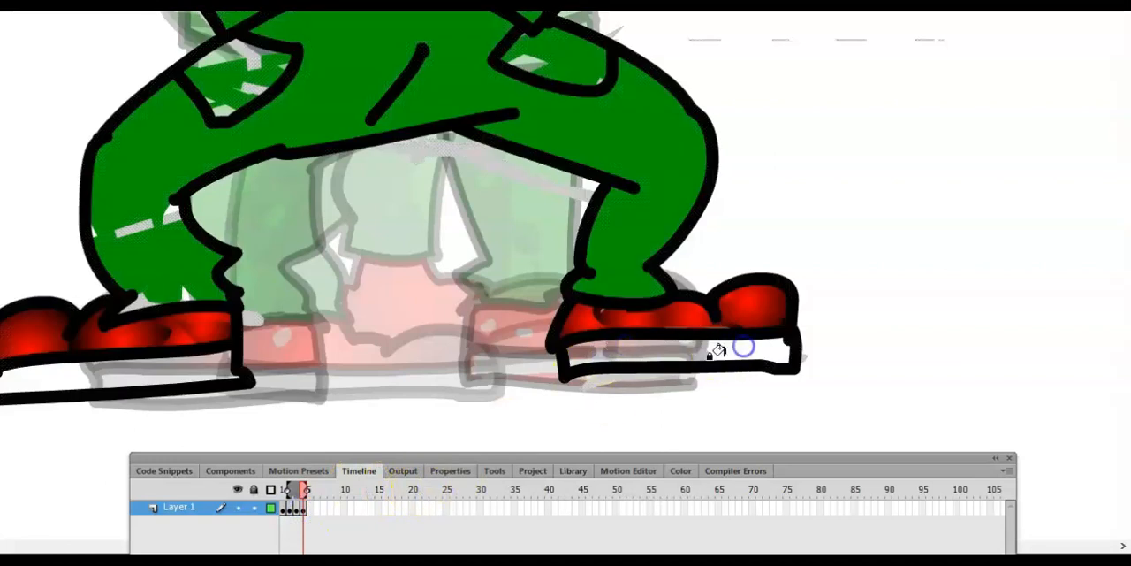
key(ctrl+minus)
click(298, 324)
click(575, 305)
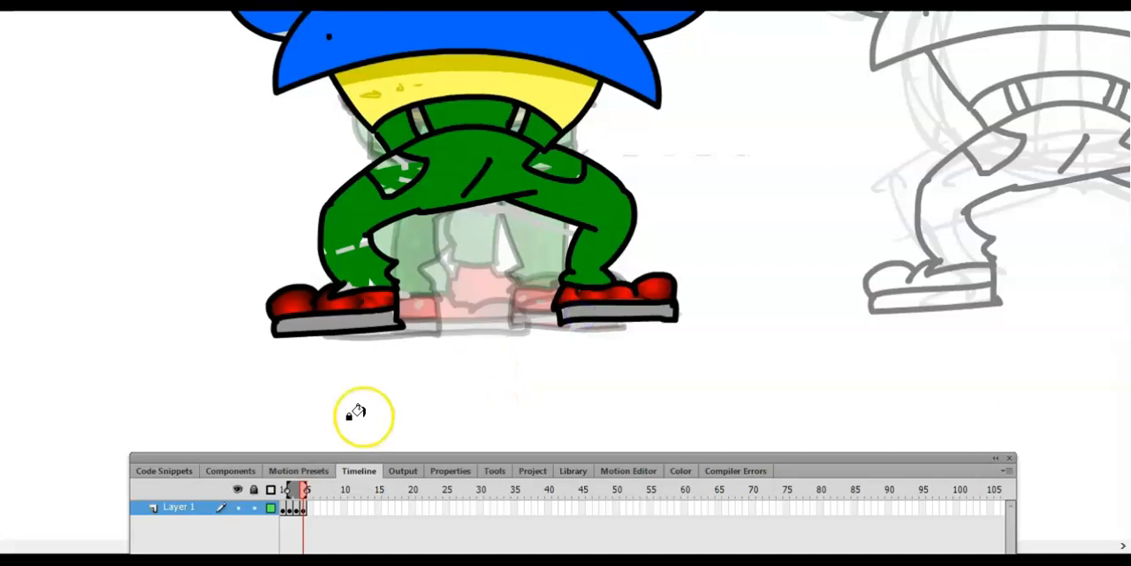
- Insert a keyframe at frame 5 that repeats the coloured back-view pose
key(ctrl+minus)
click(493, 470)
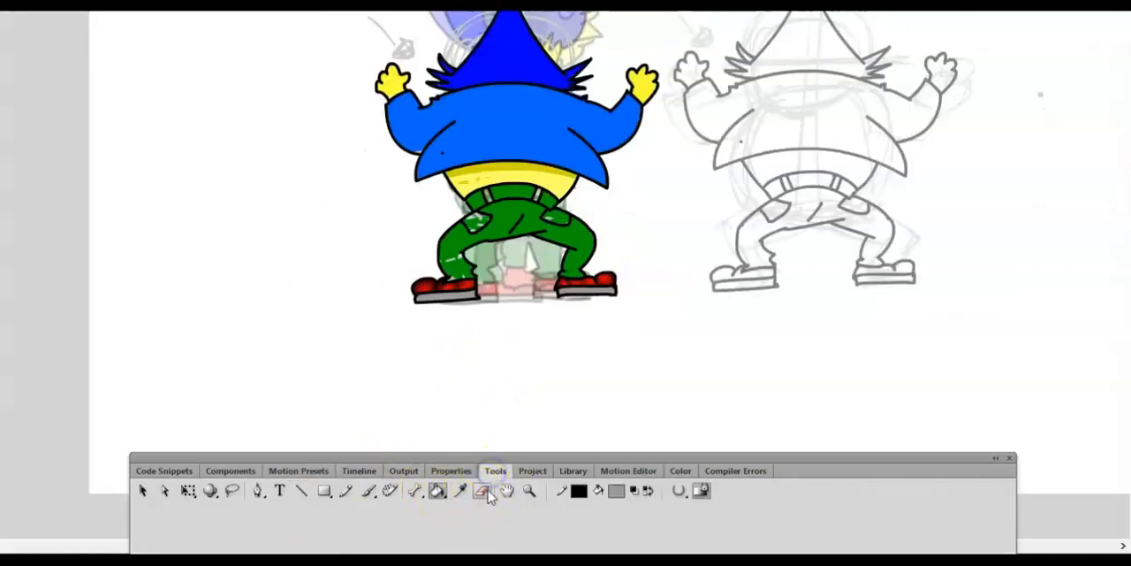
click(369, 470)
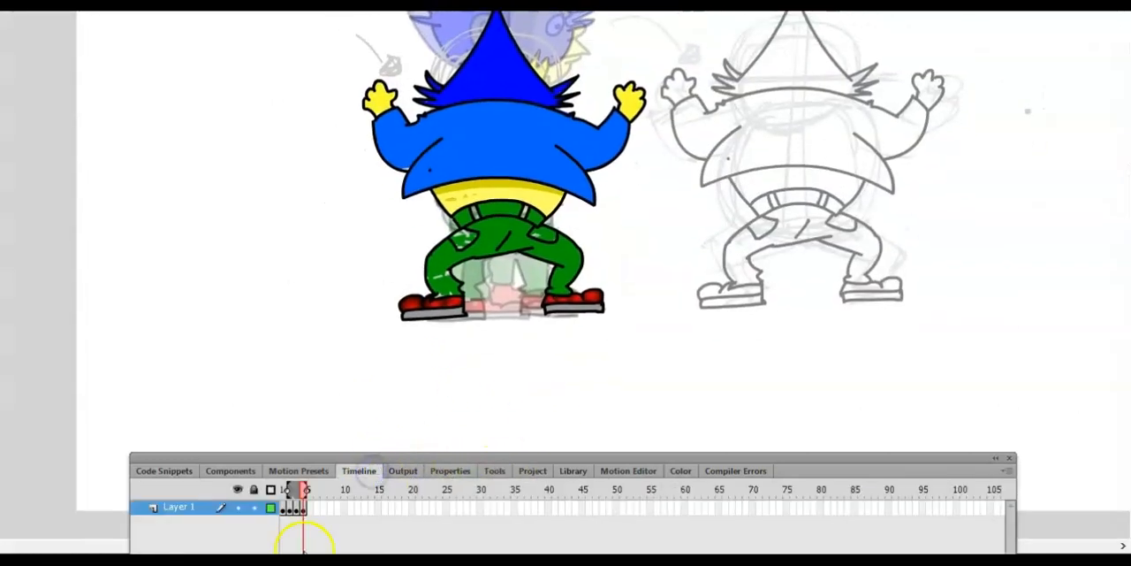
right_click(312, 510)
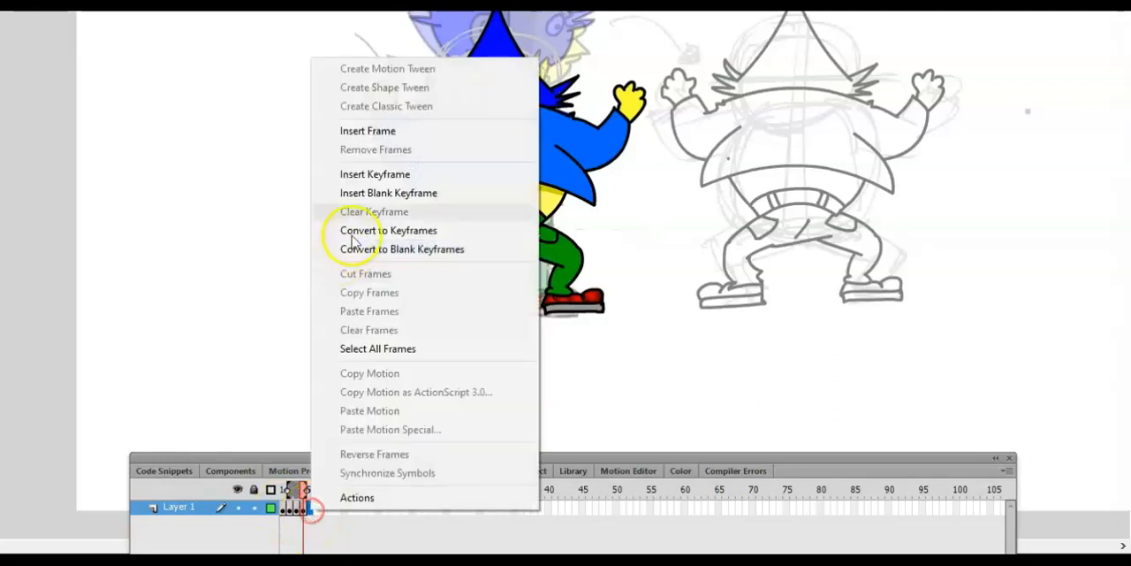
click(372, 175)
- Sample the dark blue shading colour from the character's hair in frame 1
click(302, 510)
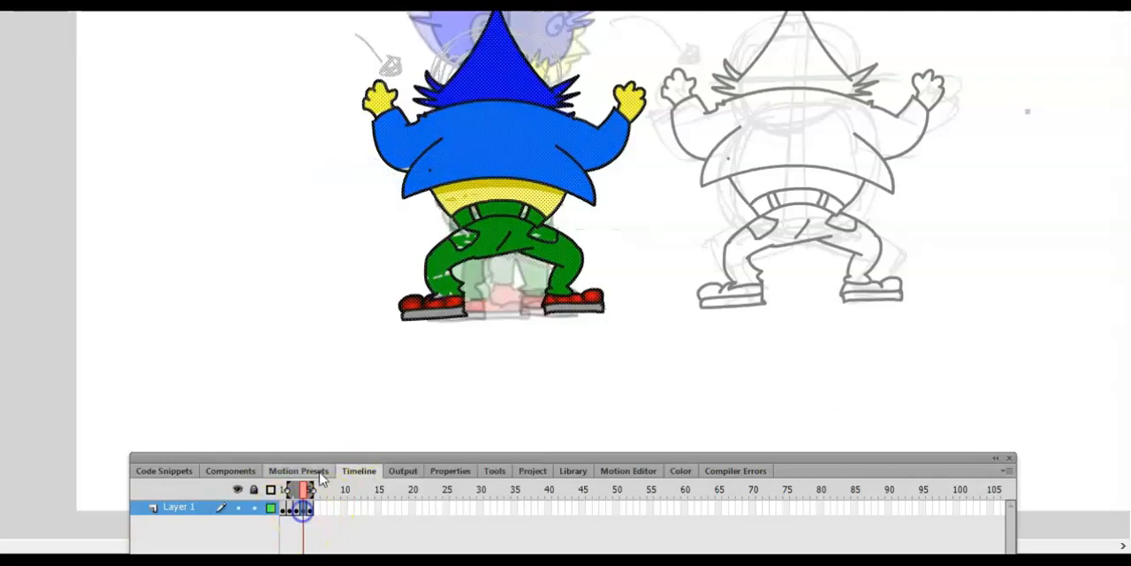
click(293, 510)
click(283, 506)
key(ctrl+=)
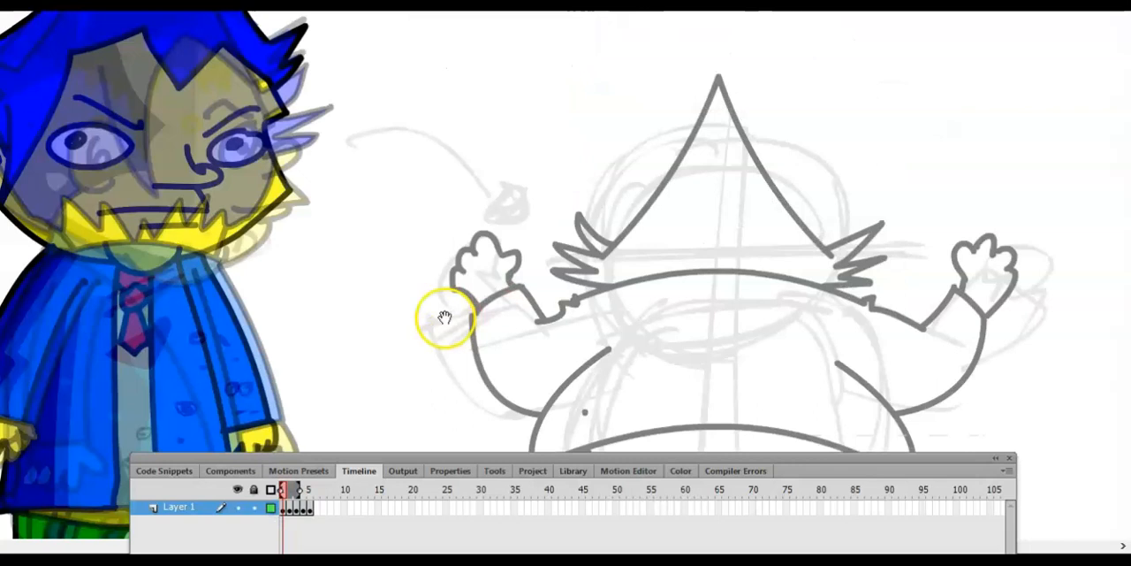
drag(366, 181, 543, 454)
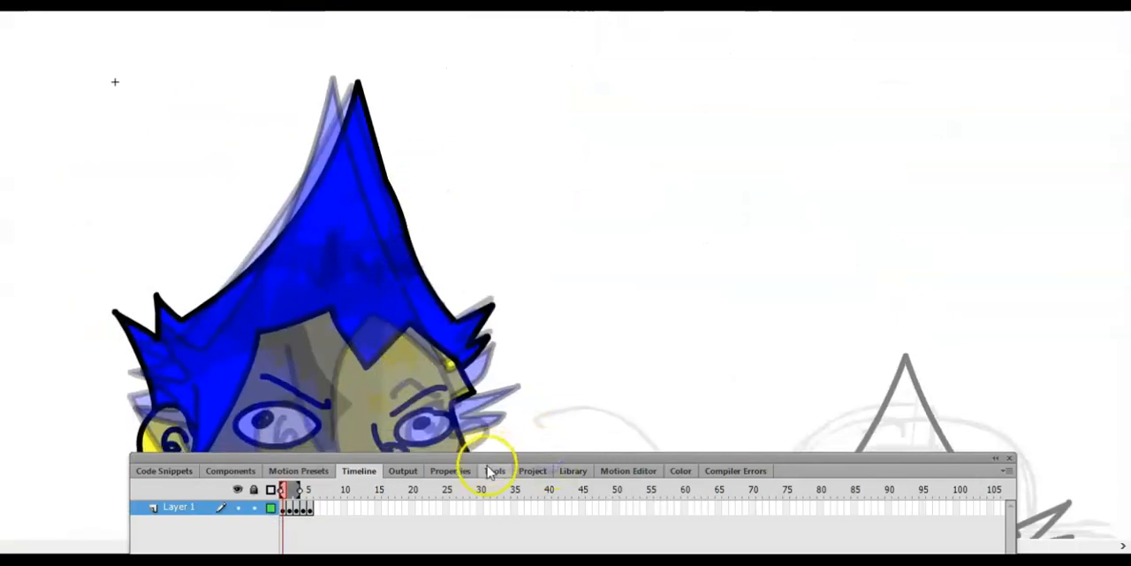
click(495, 470)
click(458, 492)
click(341, 283)
- Brush the jagged outline of a dark blue shading band across the middle of the hair in frame 5
click(359, 470)
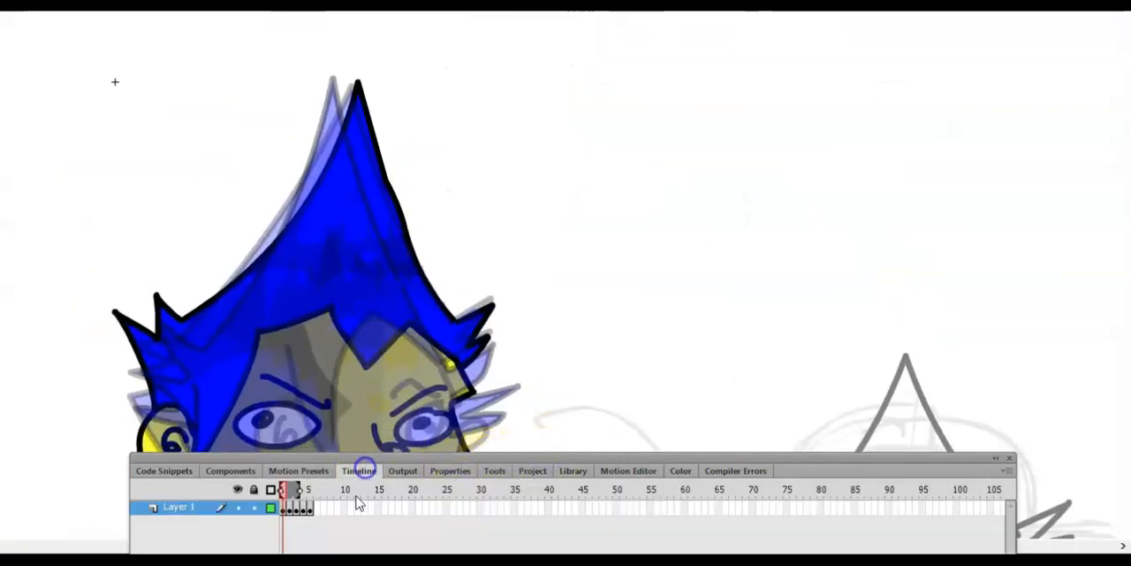
click(310, 507)
click(334, 540)
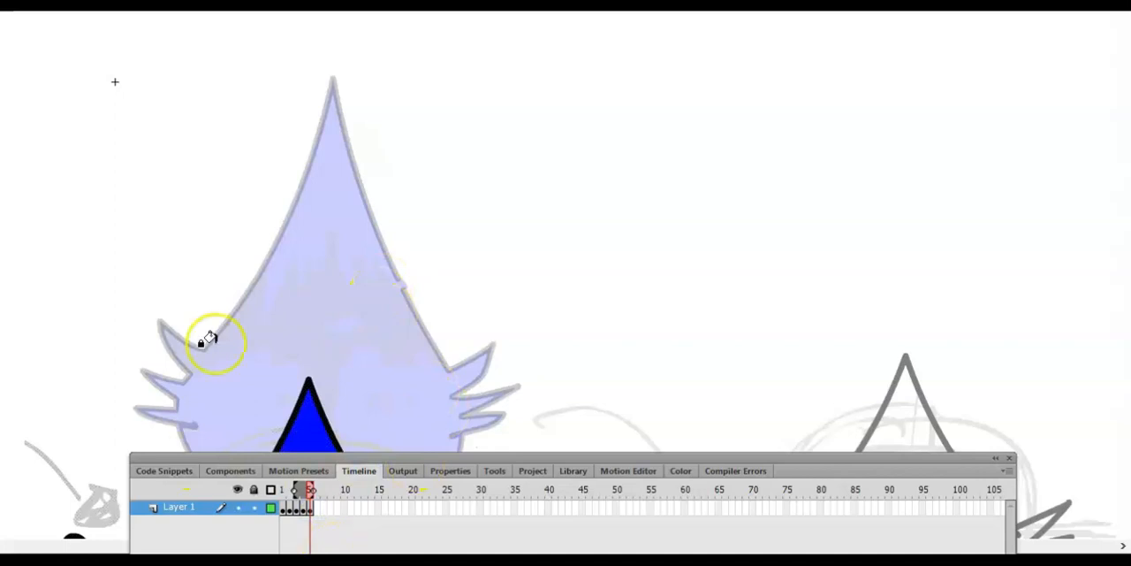
click(495, 470)
click(507, 491)
drag(497, 364, 644, 112)
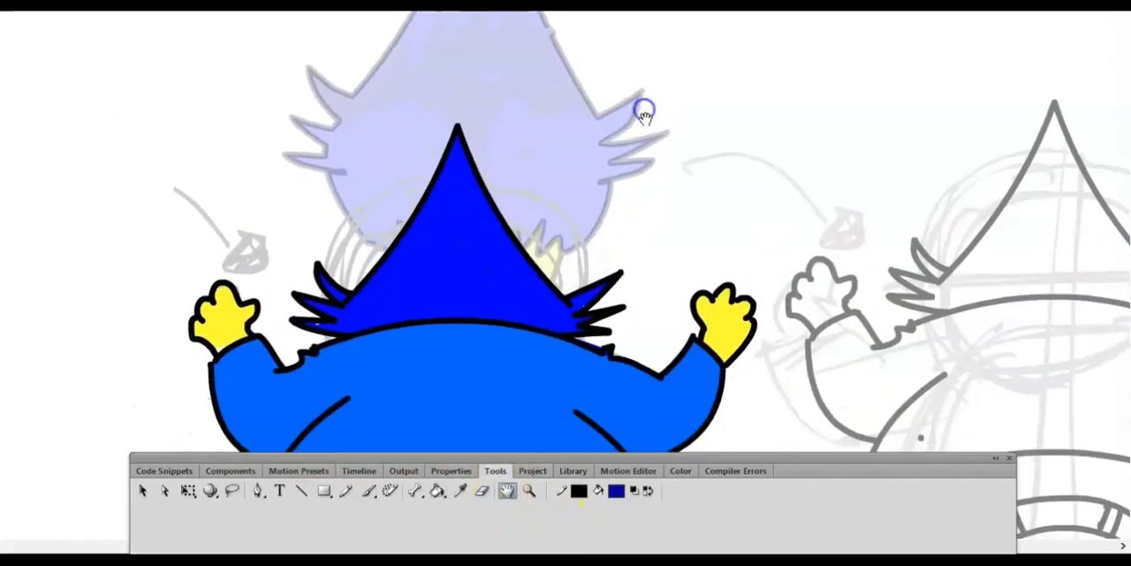
click(368, 490)
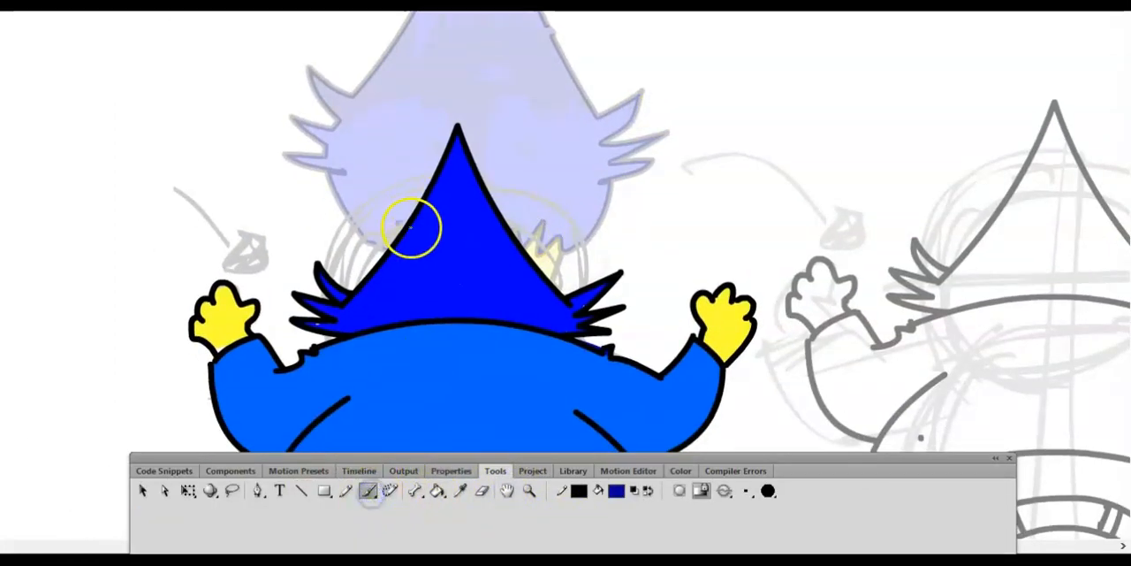
mouse_move(361, 295)
mouse_down()
mouse_move(541, 270)
mouse_move(450, 253)
mouse_up()
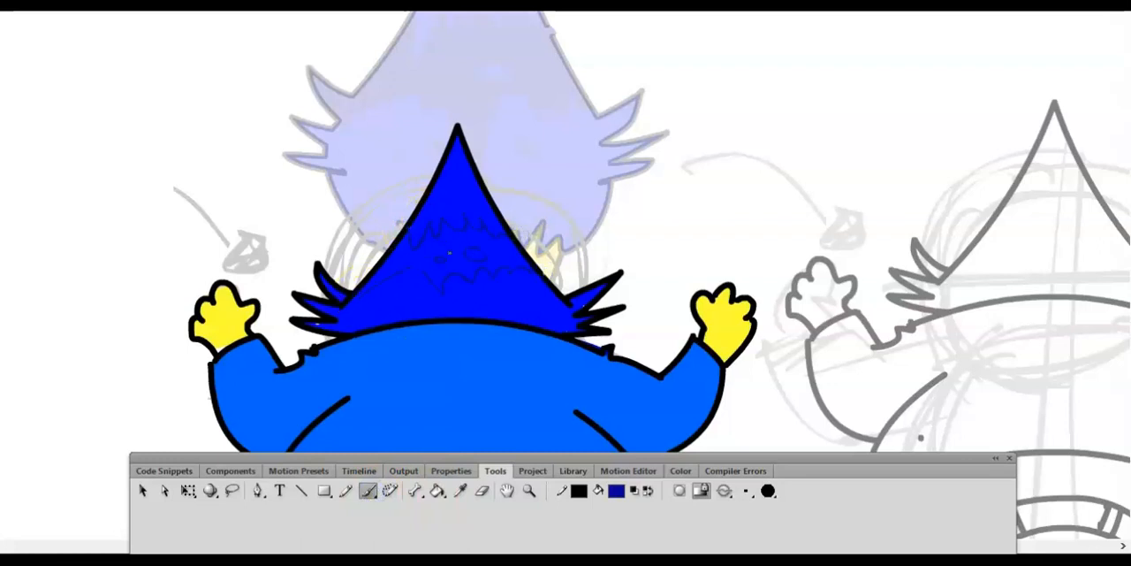
- Fill the outlined hair band in frame 5 with the dark blue shade
click(438, 491)
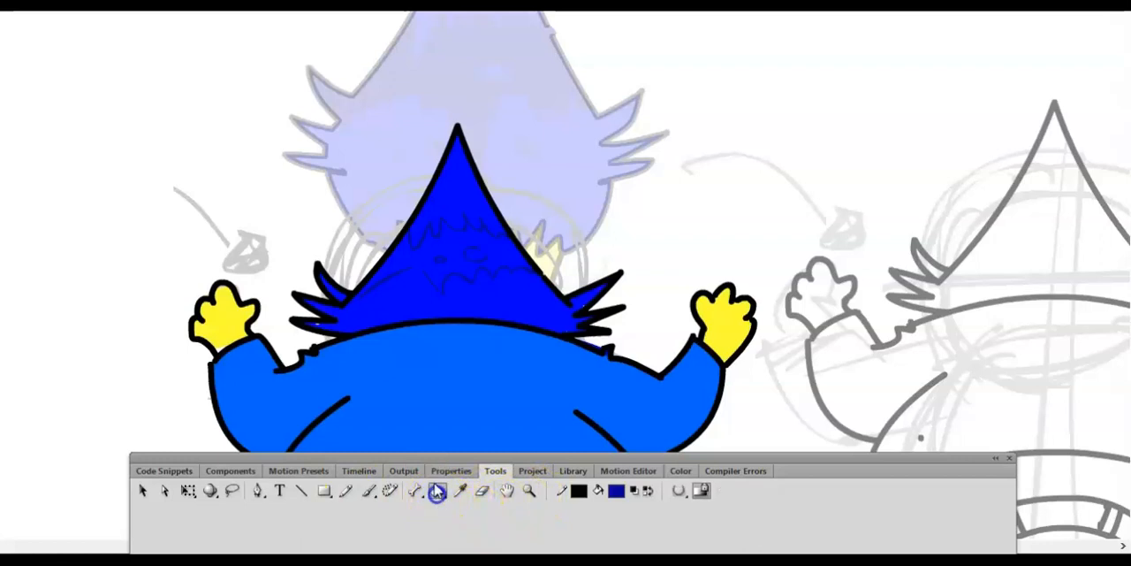
click(442, 257)
click(371, 495)
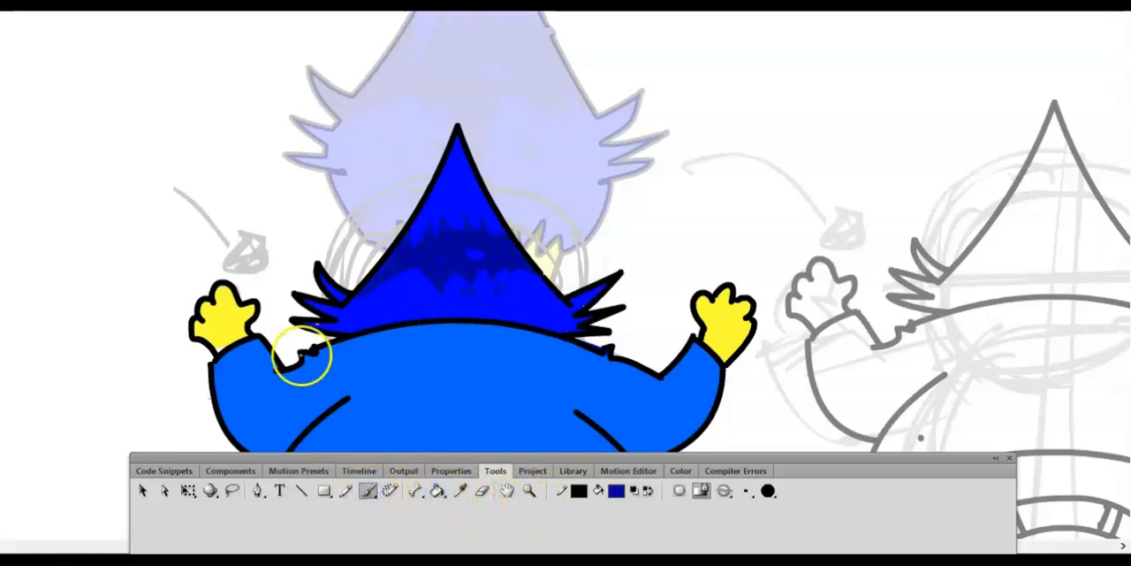
- Compare frames 4 and 5, and brush a few small dark blue spots on the back of the jacket in frame 5
click(363, 470)
click(302, 510)
click(311, 510)
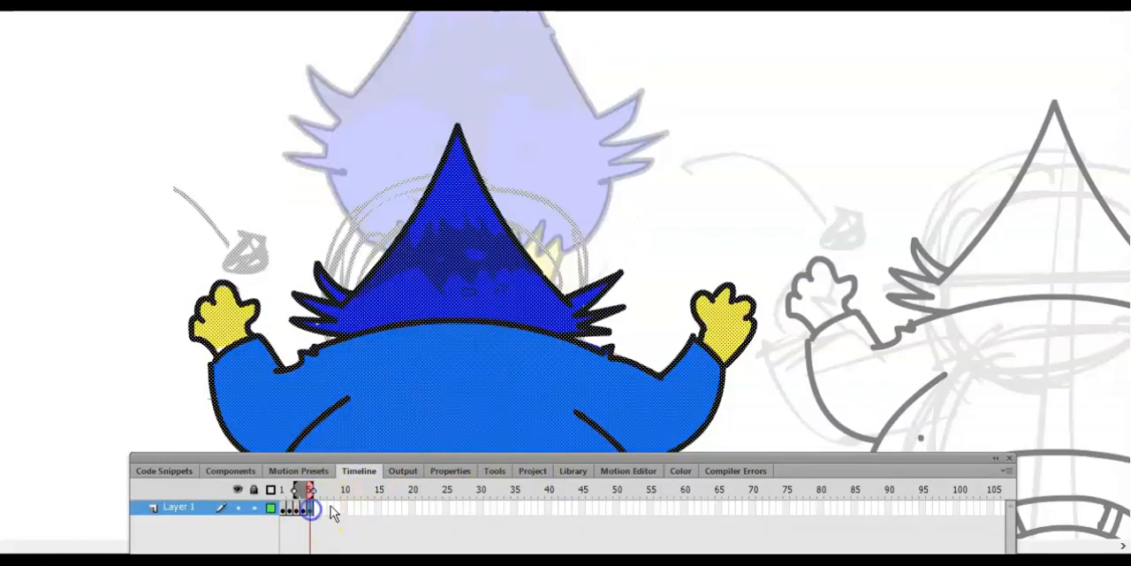
key(Escape)
click(487, 461)
key(ctrl+minus)
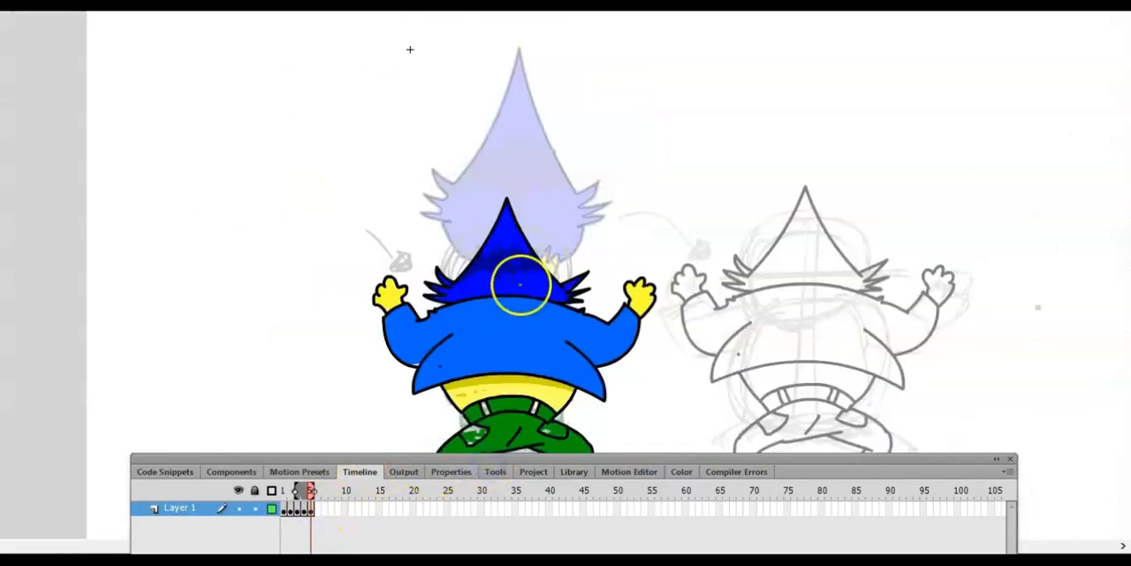
click(496, 471)
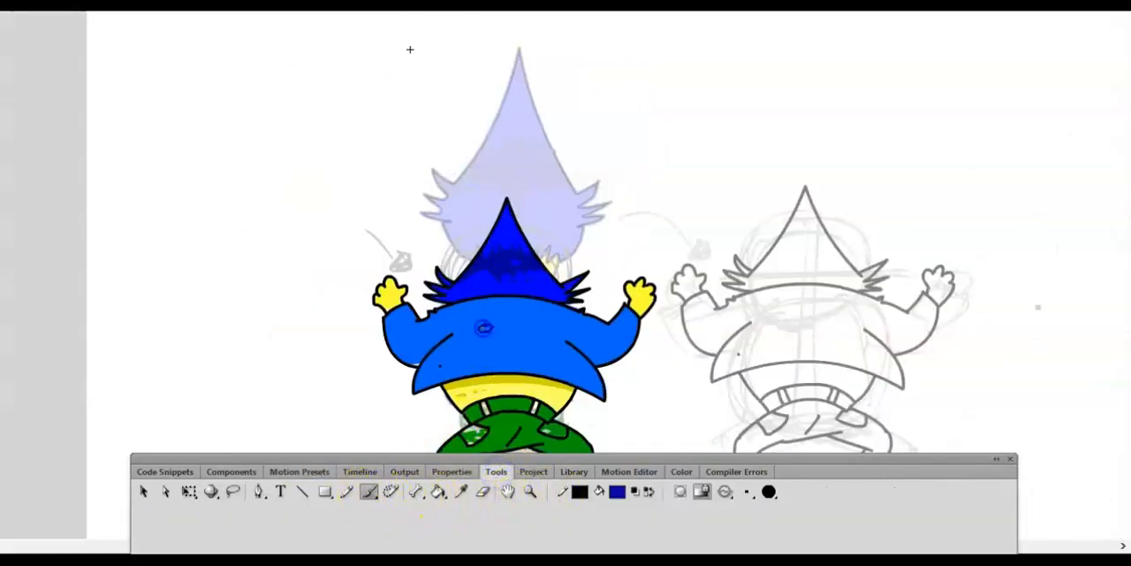
click(473, 355)
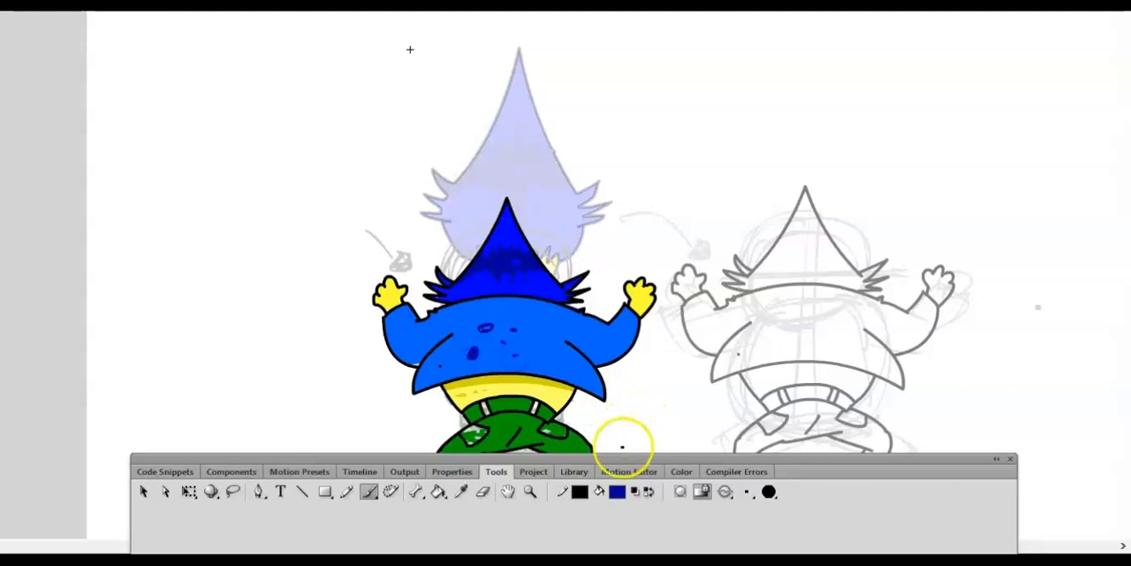
- Move the panel group slightly lower and insert a keyframe at frame 6
drag(531, 458, 535, 477)
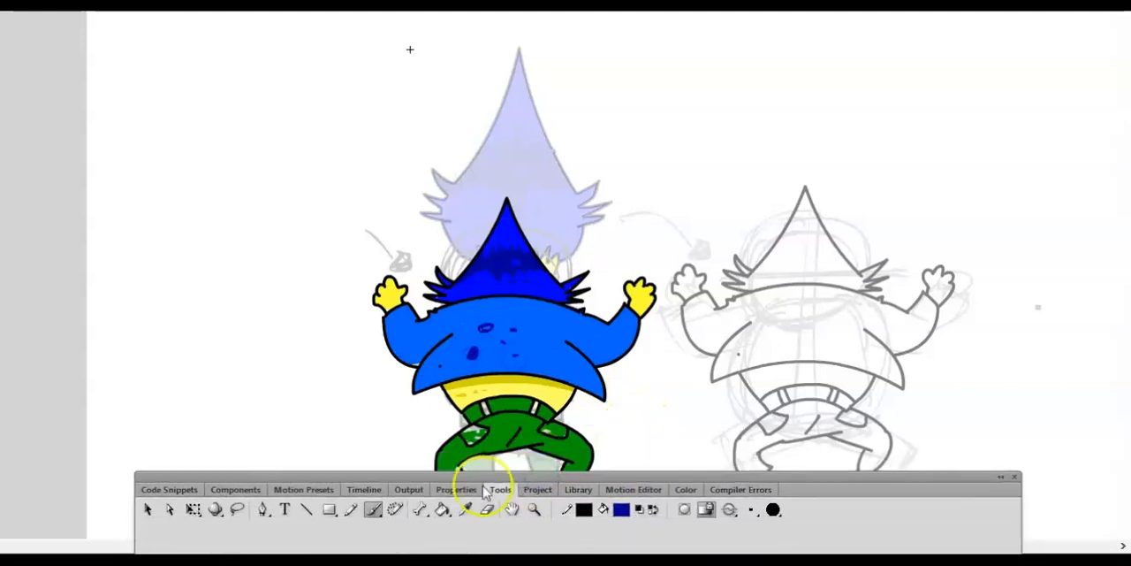
click(363, 489)
right_click(315, 525)
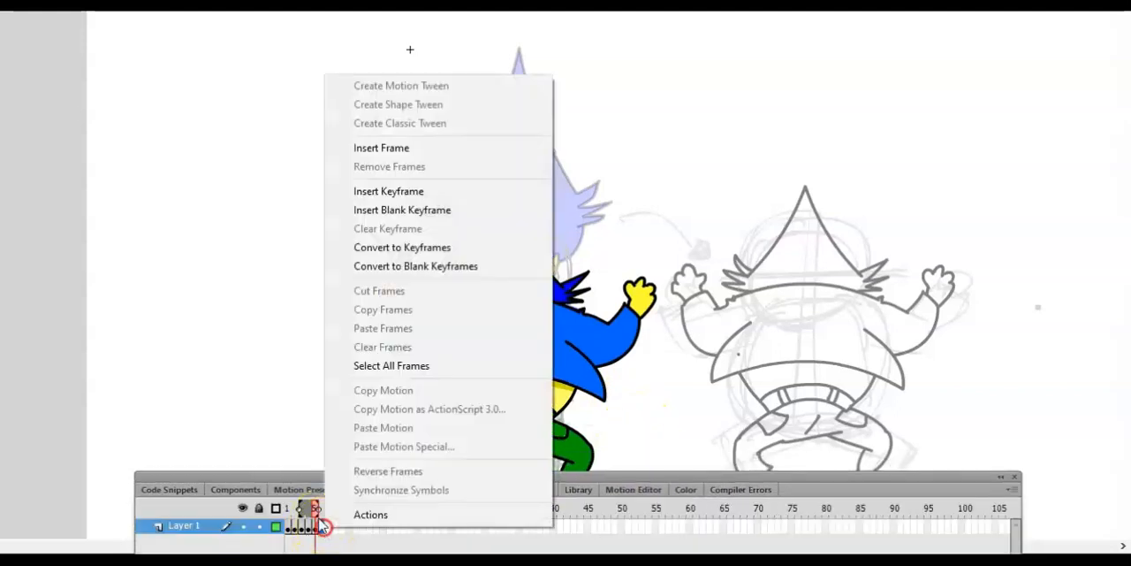
click(386, 191)
key(Down)
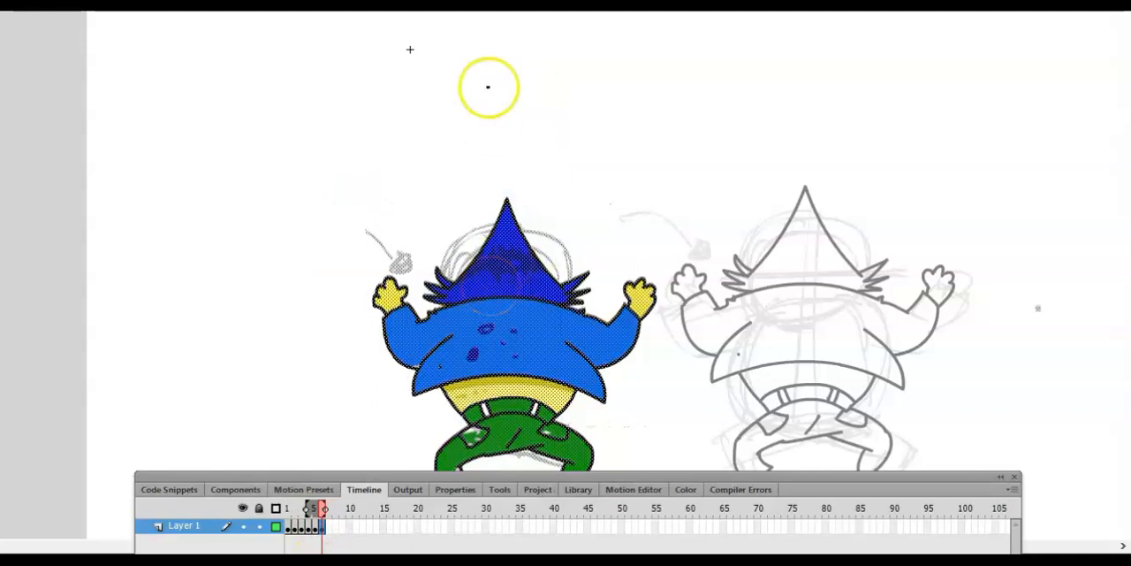
- Erase the leftover sketch strokes beside the raised left hand and around the hair in frame 5
click(315, 530)
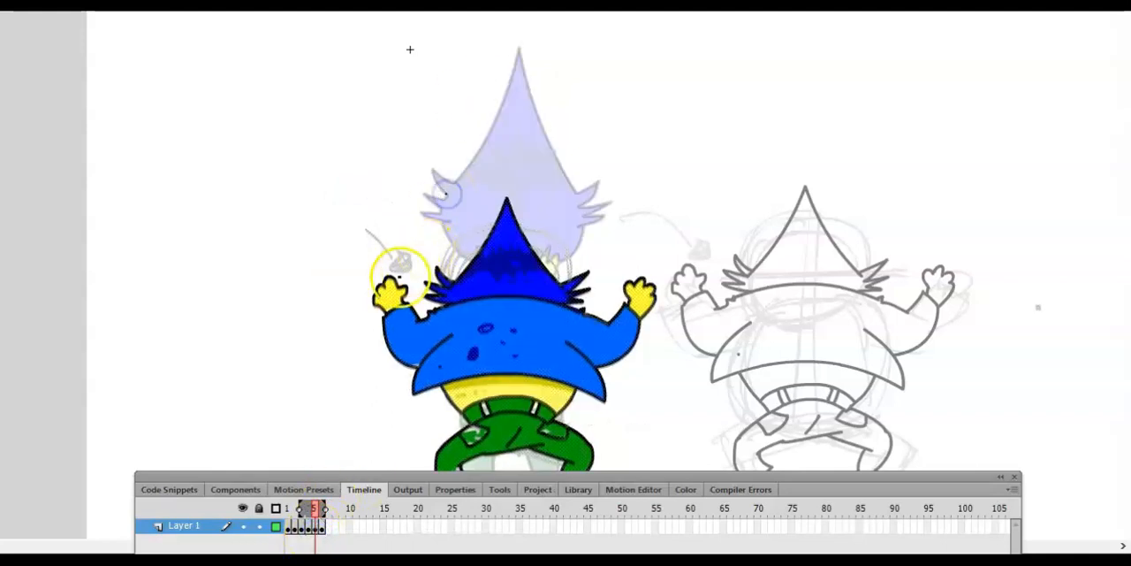
click(500, 489)
click(148, 509)
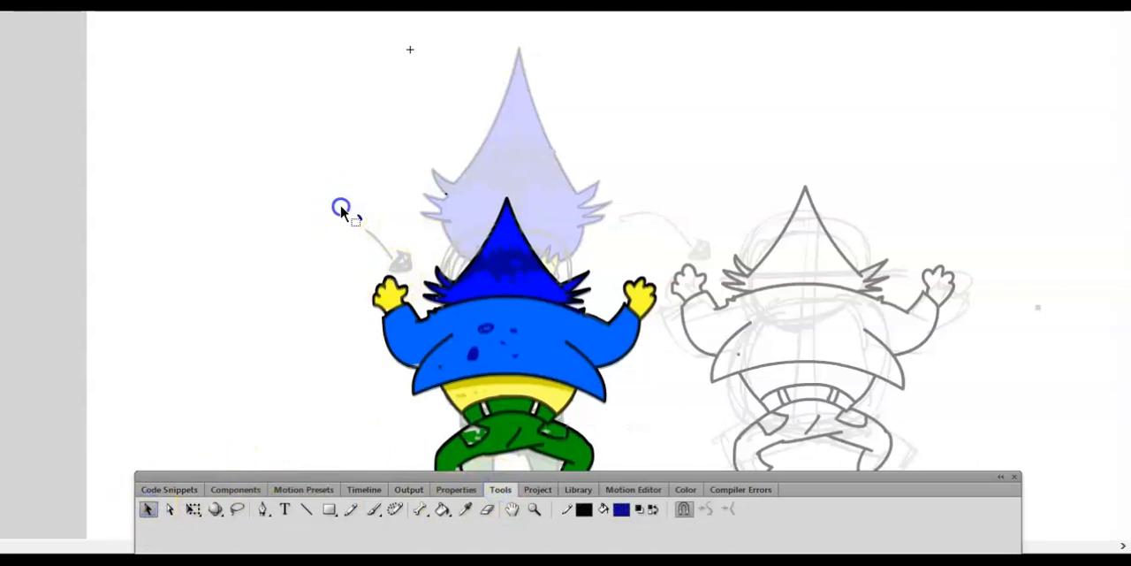
click(489, 510)
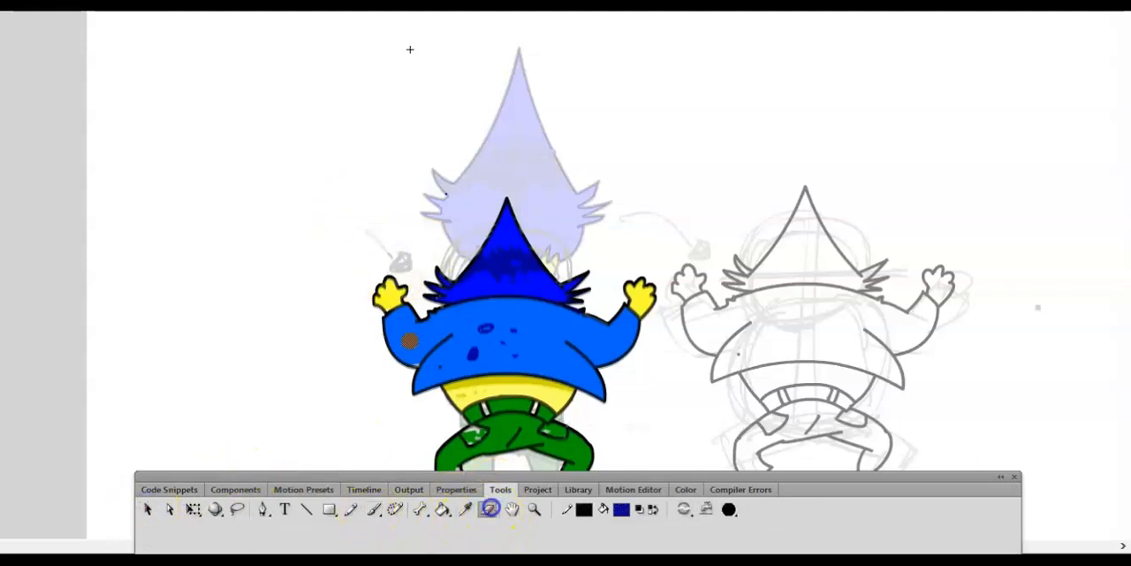
drag(381, 239, 397, 250)
drag(564, 265, 548, 224)
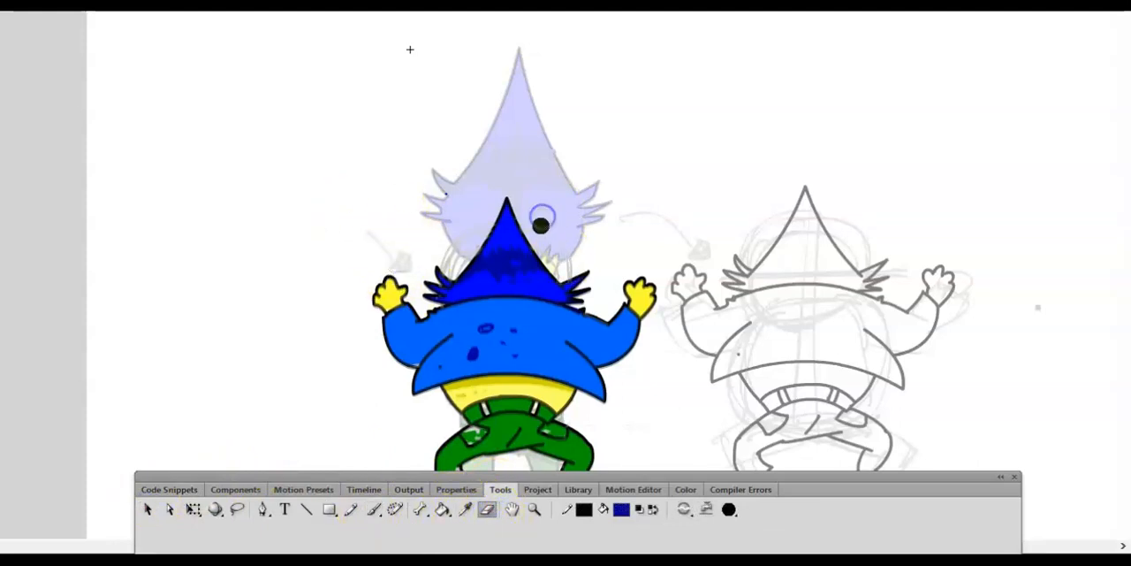
key(ctrl+equal)
click(148, 509)
drag(212, 300, 234, 254)
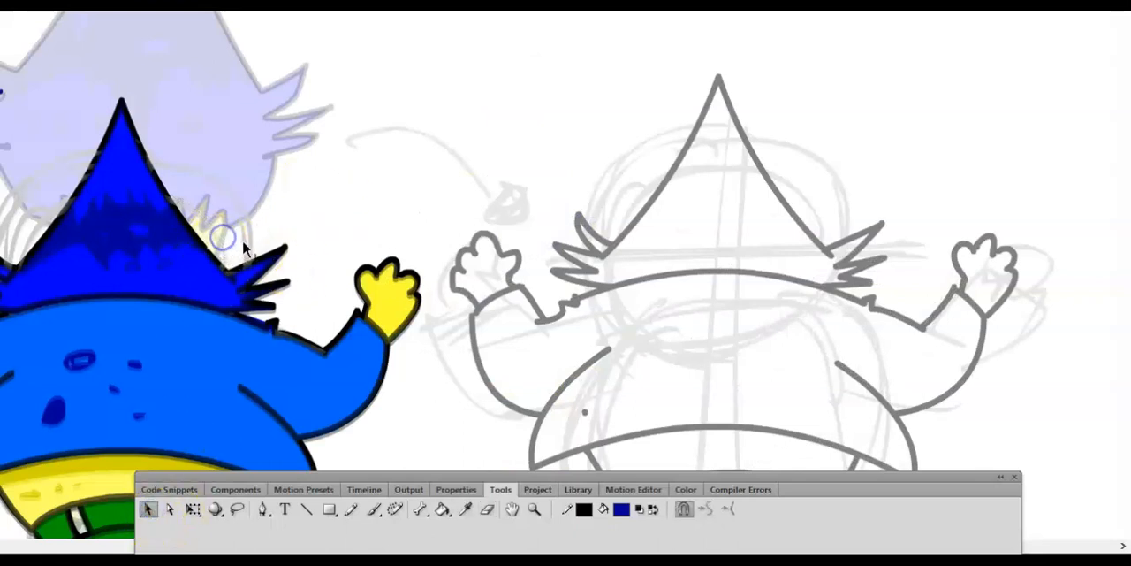
drag(41, 228, 34, 229)
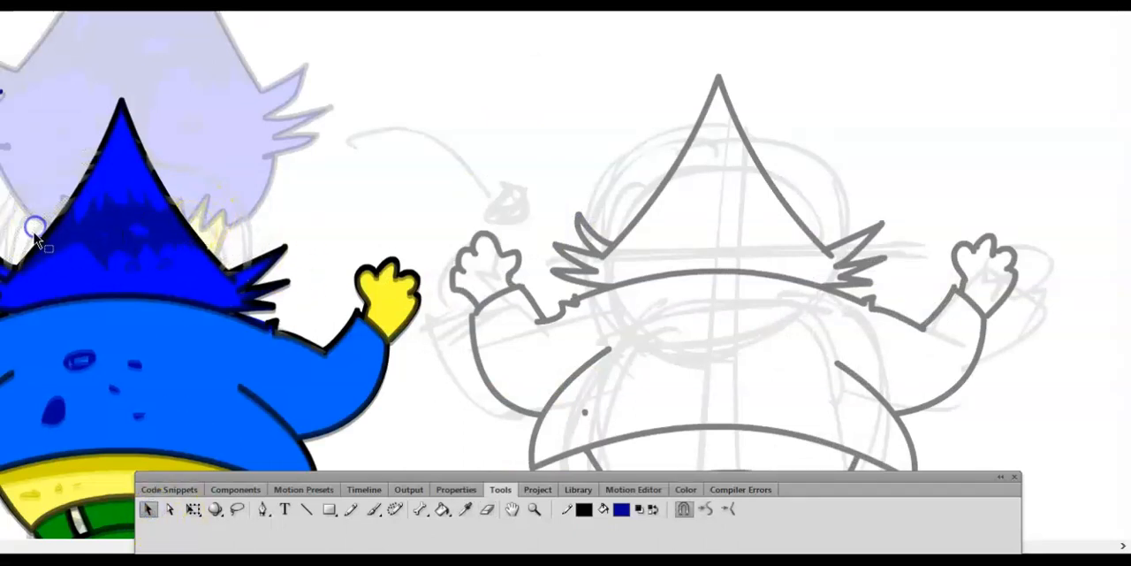
key(ctrl+minus)
key(ctrl+minus)
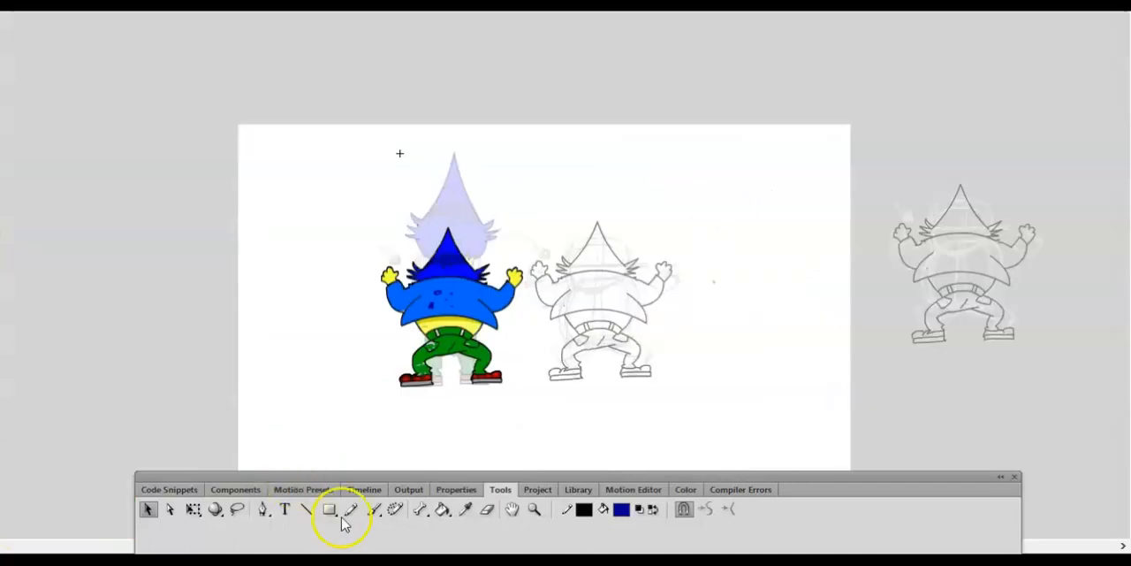
- Remove frame 6 and insert a new keyframe there so it copies the cleaned-up frame 5
click(364, 489)
right_click(318, 524)
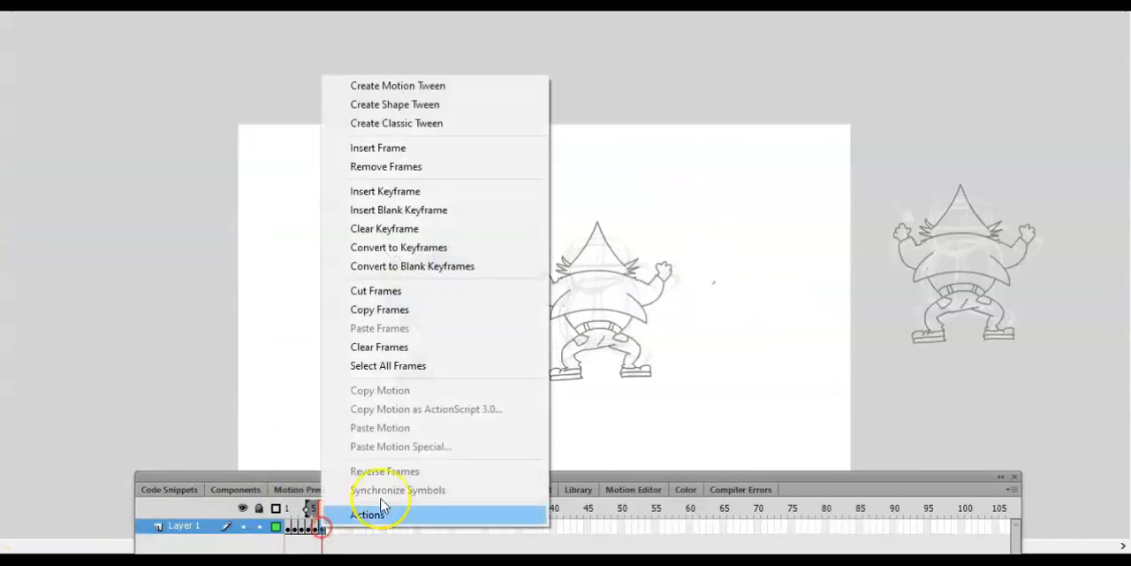
click(436, 173)
right_click(321, 526)
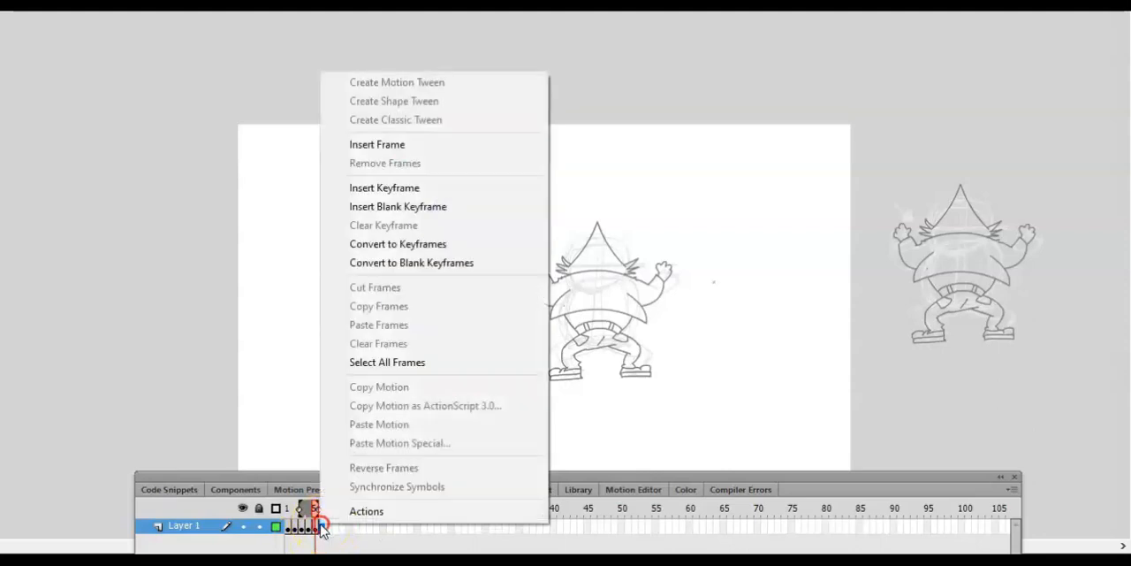
click(436, 186)
- Bend the left and right edges of the hair outline slightly outward in frame 6
key(ctrl+equal)
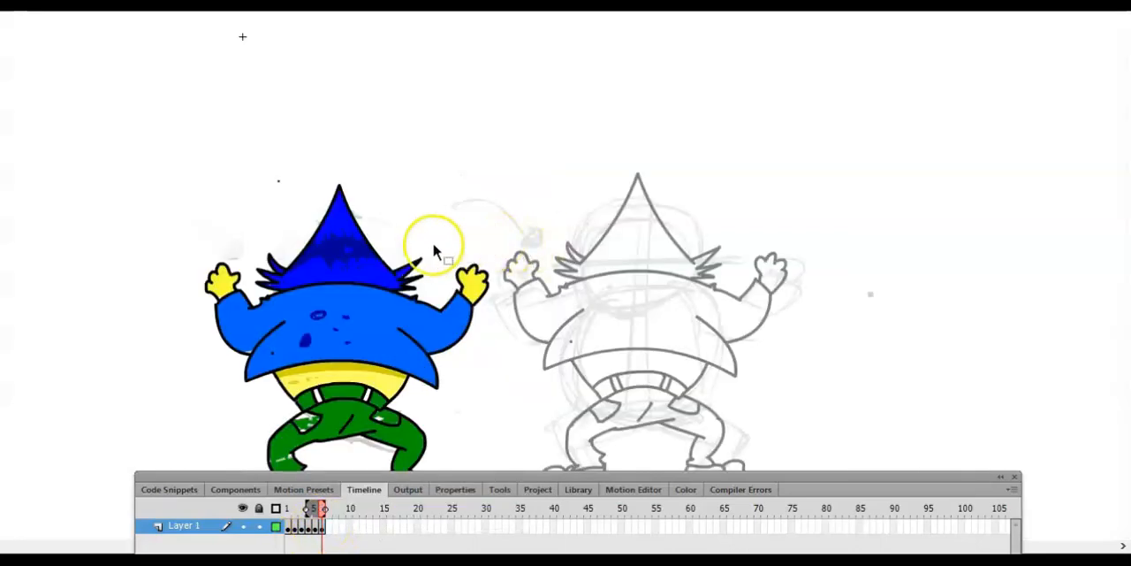
key(ctrl+equal)
click(491, 506)
click(512, 509)
drag(313, 316, 574, 283)
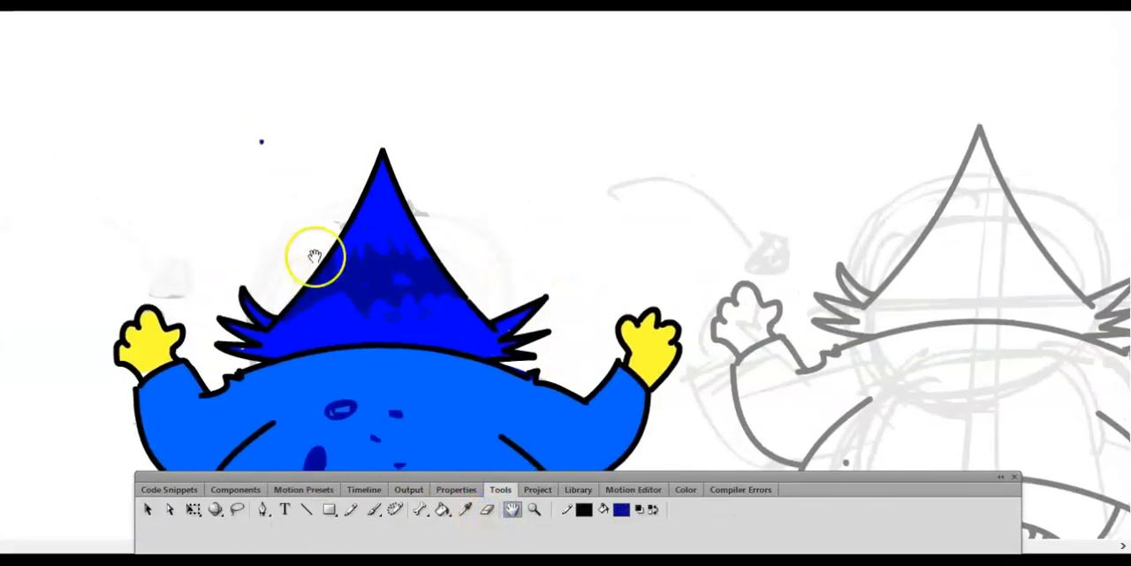
click(147, 509)
double_click(320, 266)
drag(320, 262, 335, 234)
drag(430, 249, 434, 253)
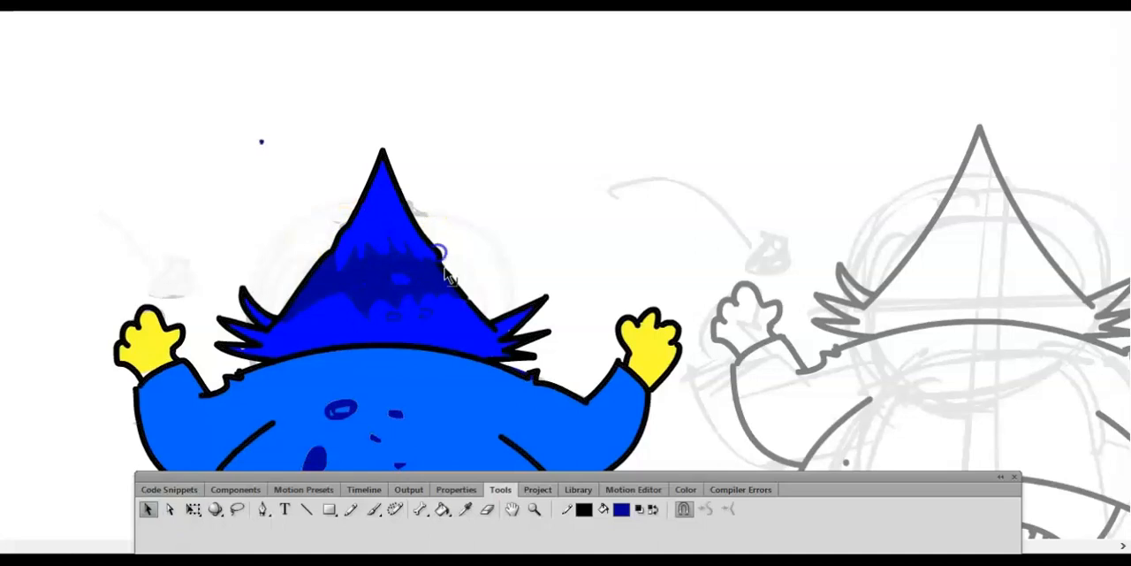
- Brush a few small dark blue specks in the empty space on both sides of the hair in frame 6
click(372, 509)
click(288, 259)
key(ctrl+minus)
key(ctrl+minus)
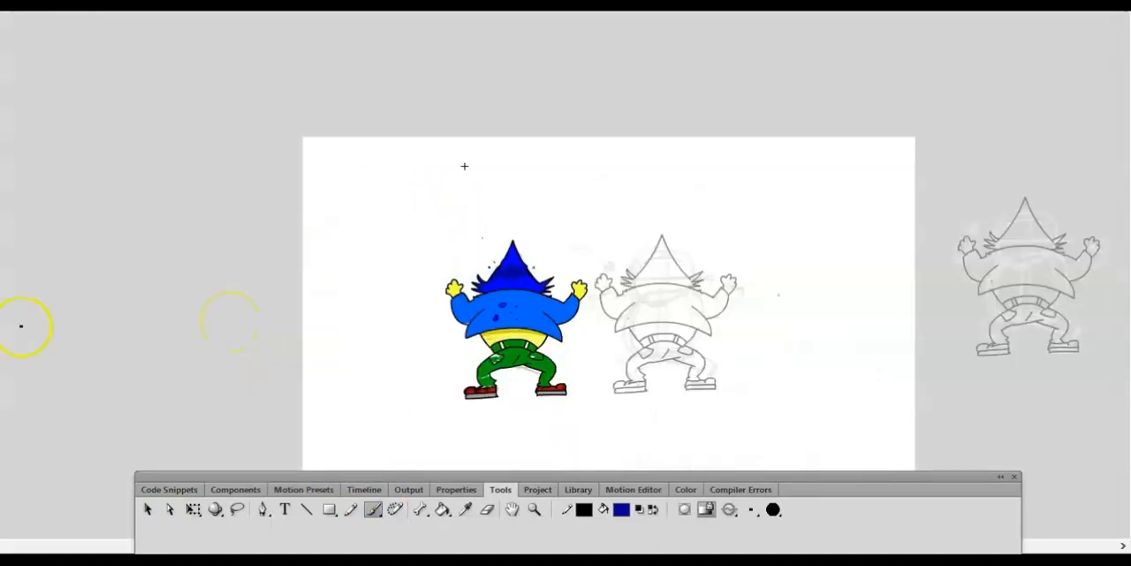
- Insert a keyframe at frame 7 of Layer 1
click(368, 490)
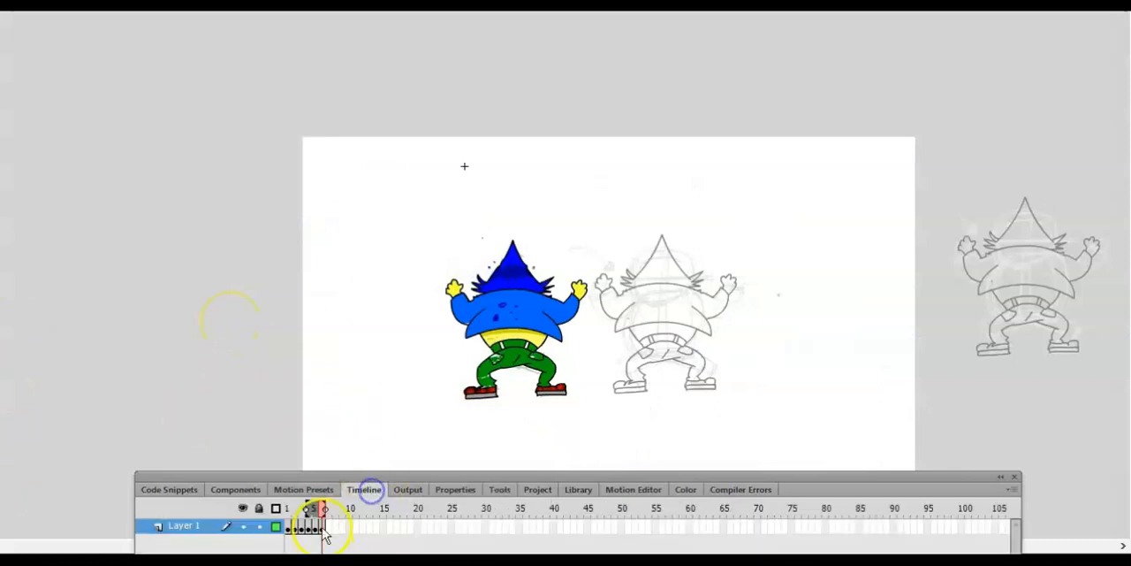
click(324, 527)
right_click(329, 528)
click(375, 191)
key(Escape)
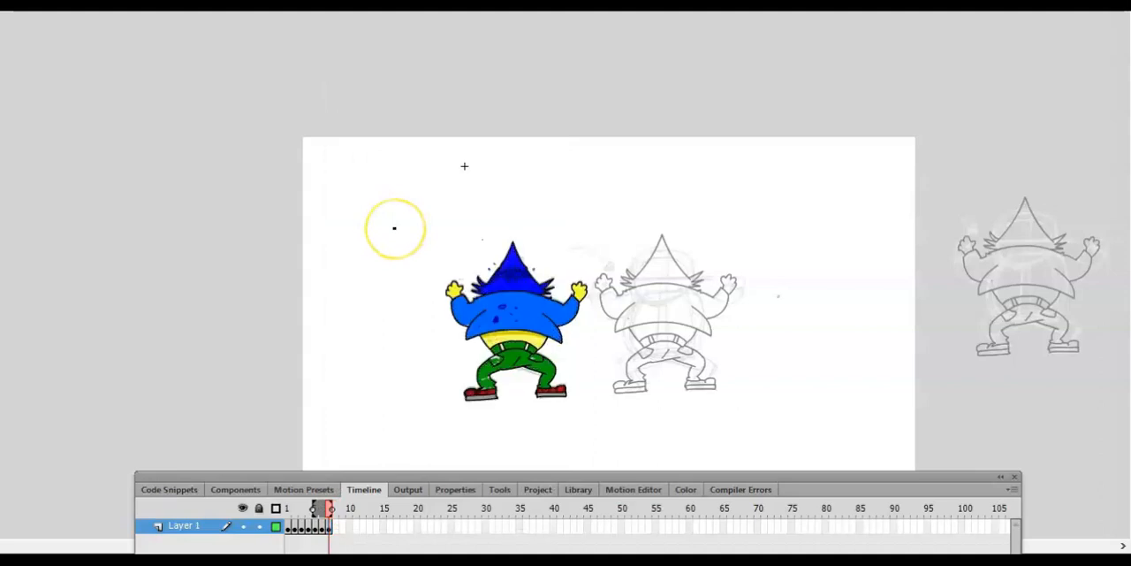
- Lasso the left forearm and hand in frame 7 and rotate them slightly outward
key(ctrl+equal)
key(ctrl+equal)
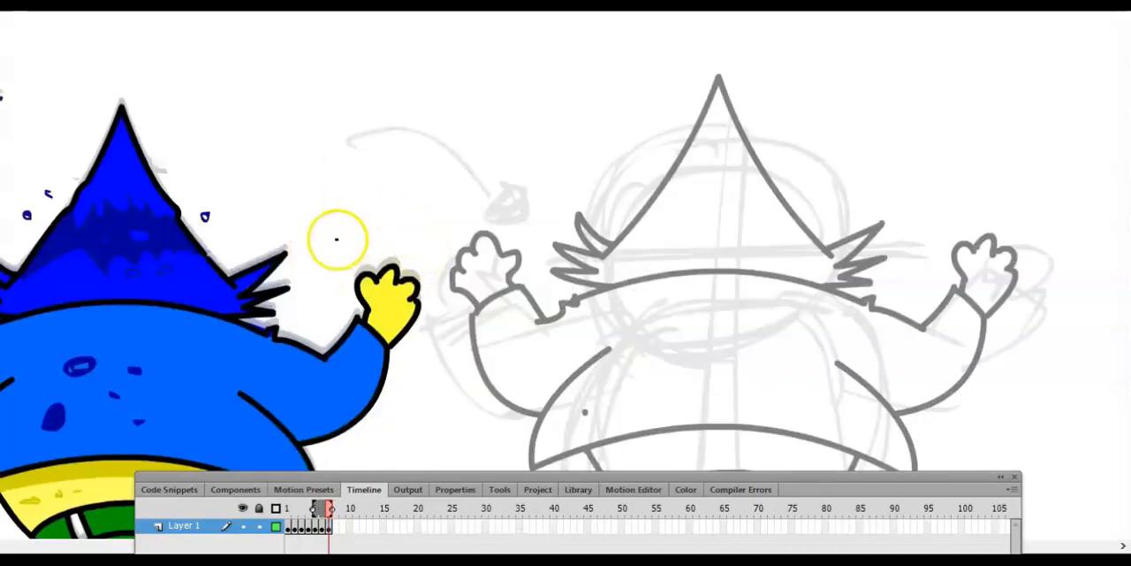
click(502, 489)
key(h)
mouse_move(268, 412)
mouse_down()
mouse_move(409, 331)
mouse_move(317, 347)
mouse_up()
click(237, 509)
mouse_move(314, 143)
mouse_down()
mouse_move(270, 292)
mouse_move(380, 257)
mouse_move(362, 215)
mouse_up()
right_click(324, 239)
mouse_move(222, 157)
click(429, 157)
drag(384, 131, 372, 131)
click(232, 295)
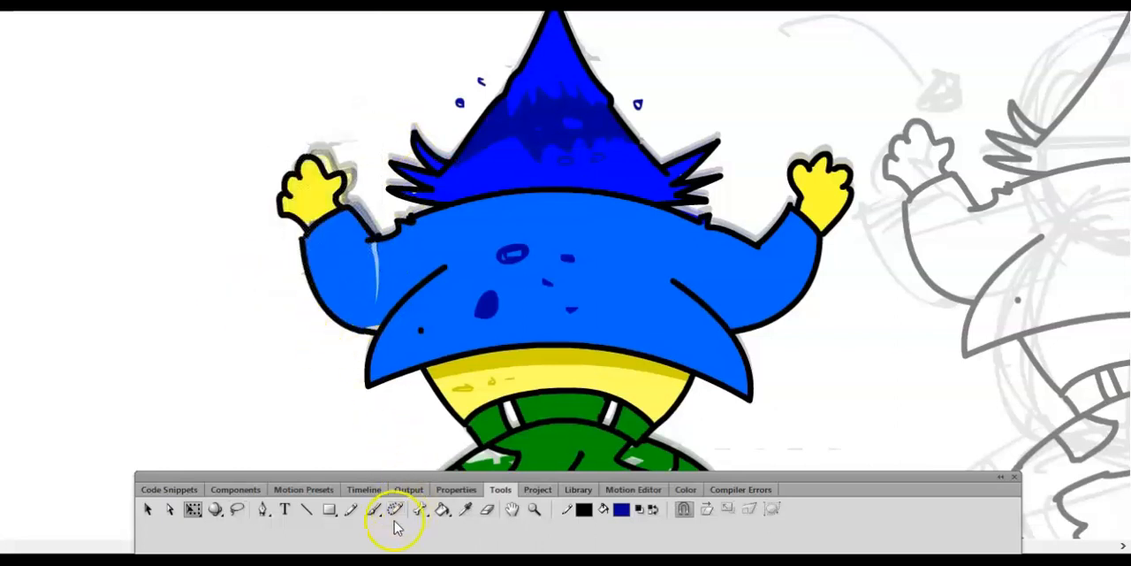
- Sample the jacket blue, then fill and brush over the gap left across the left sleeve
click(465, 511)
click(436, 293)
click(374, 321)
click(380, 264)
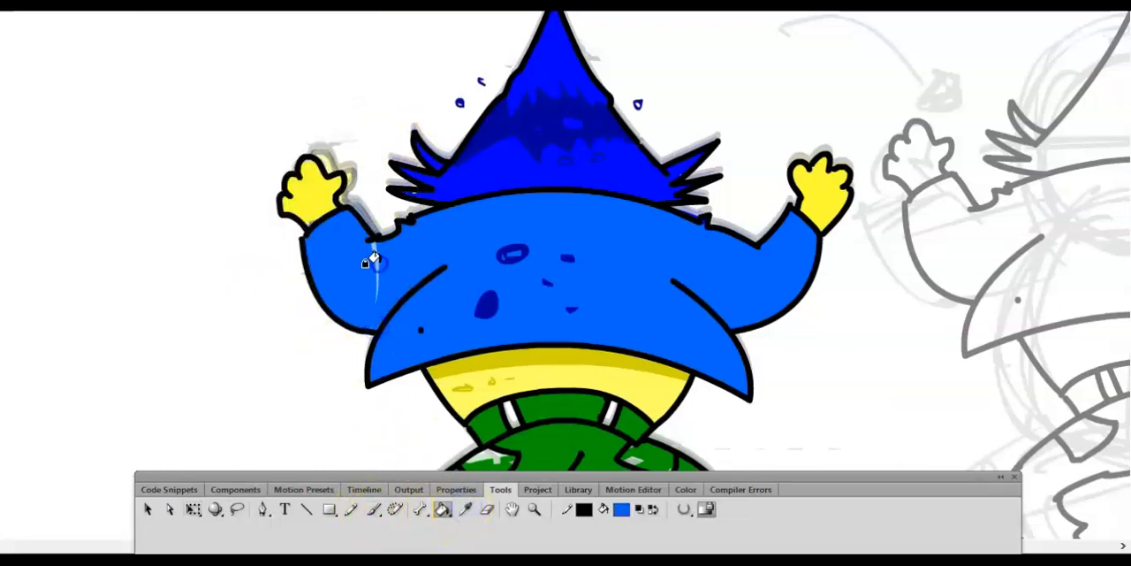
click(466, 510)
click(374, 511)
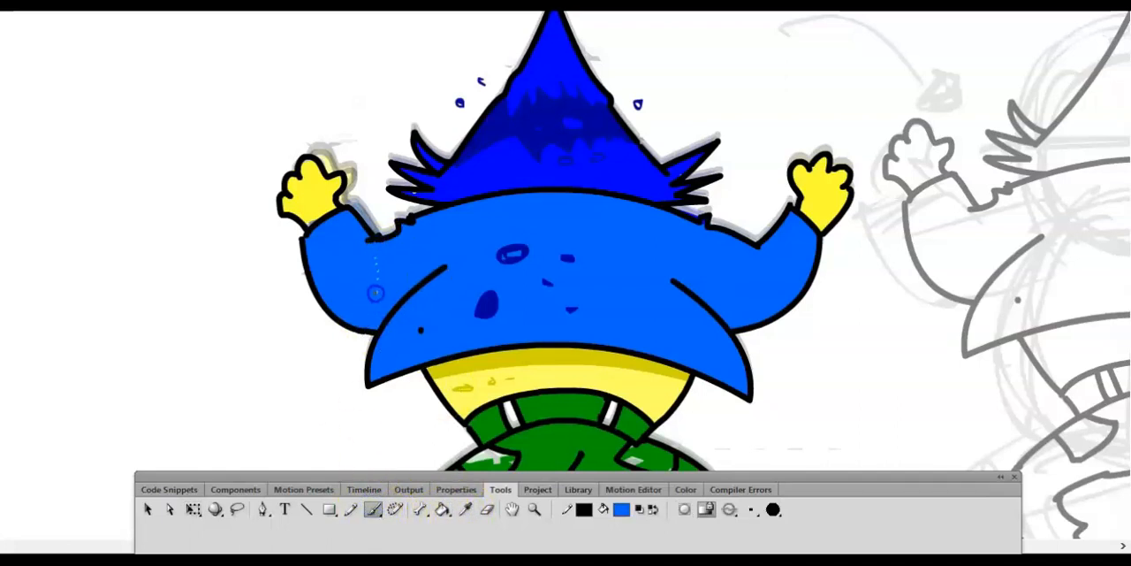
- Lasso the right forearm and hand in frame 7 and rotate them slightly outward
click(236, 510)
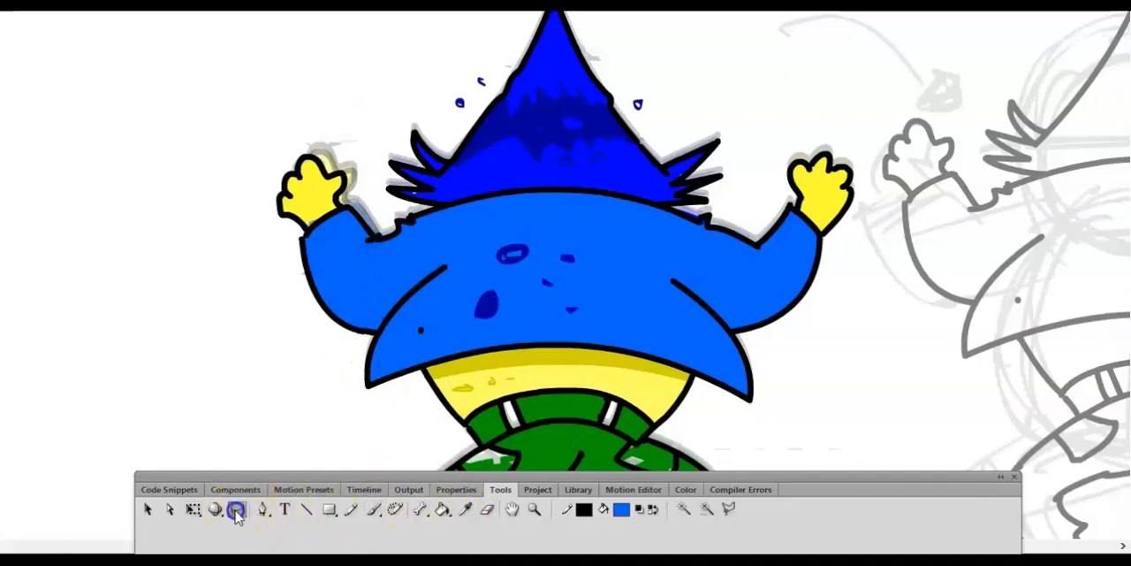
mouse_move(784, 146)
mouse_down()
mouse_move(889, 203)
mouse_move(785, 144)
mouse_up()
click(176, 5)
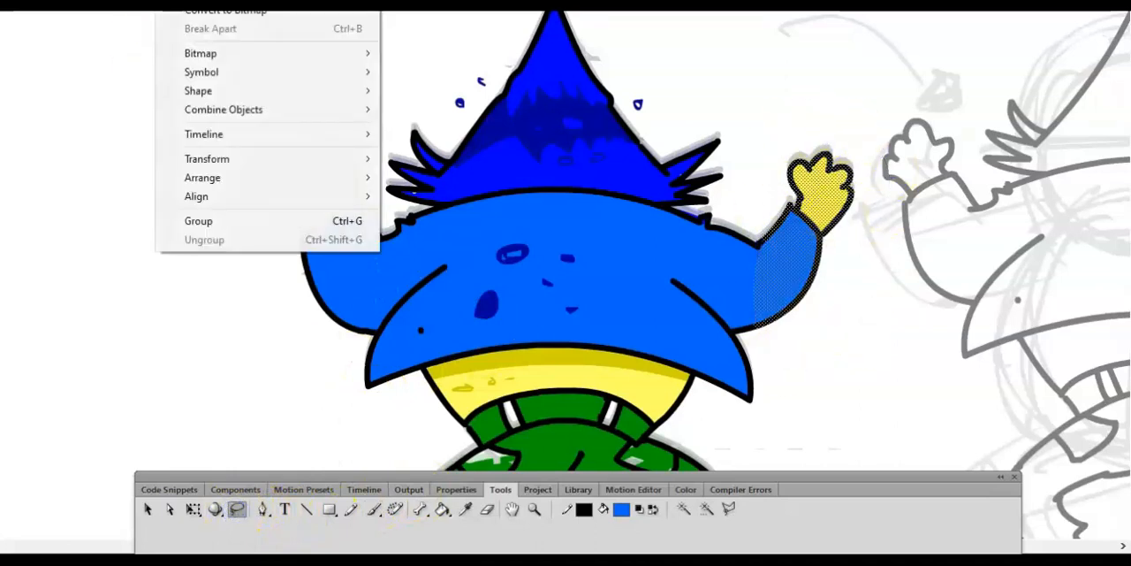
click(206, 158)
click(420, 177)
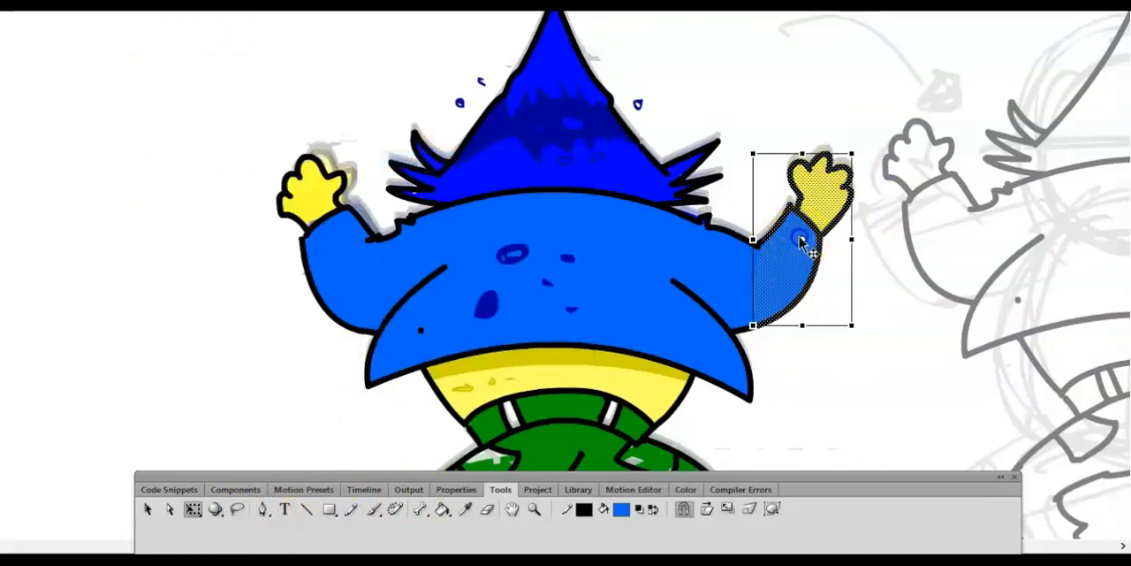
drag(863, 151, 872, 156)
click(840, 382)
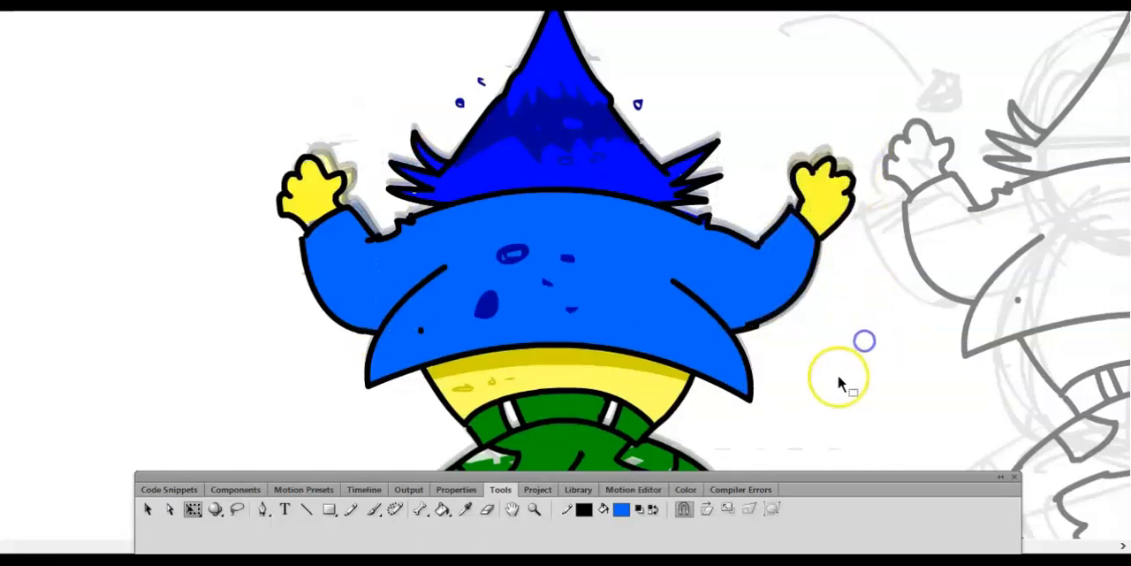
- Redraw the outline segment under the right sleeve with the Pencil and add small black marks on the sleeve
click(754, 334)
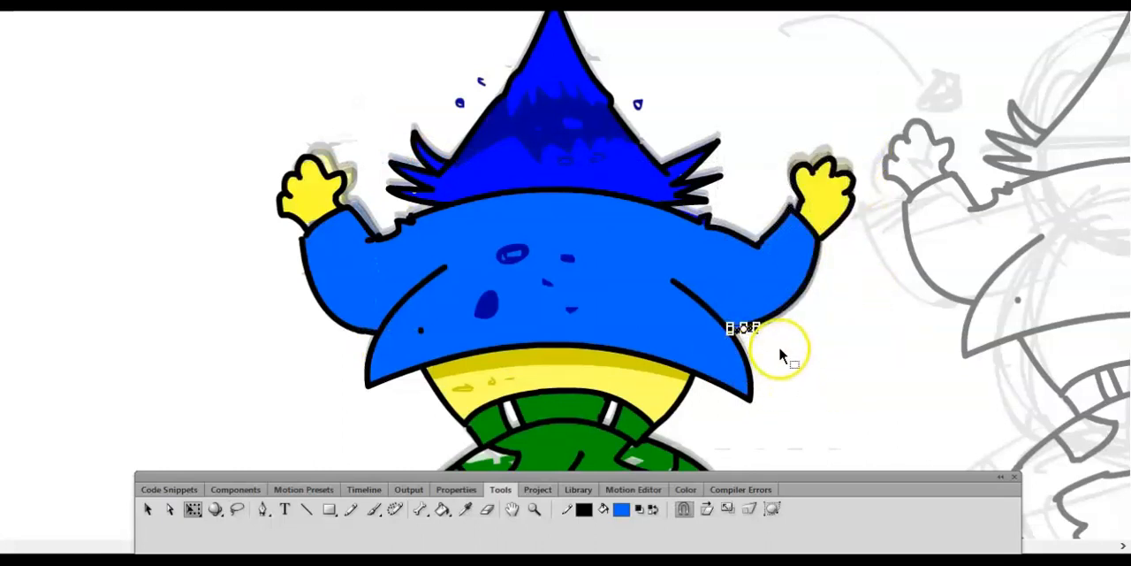
click(351, 510)
drag(734, 330, 749, 323)
drag(675, 283, 713, 289)
drag(742, 287, 749, 287)
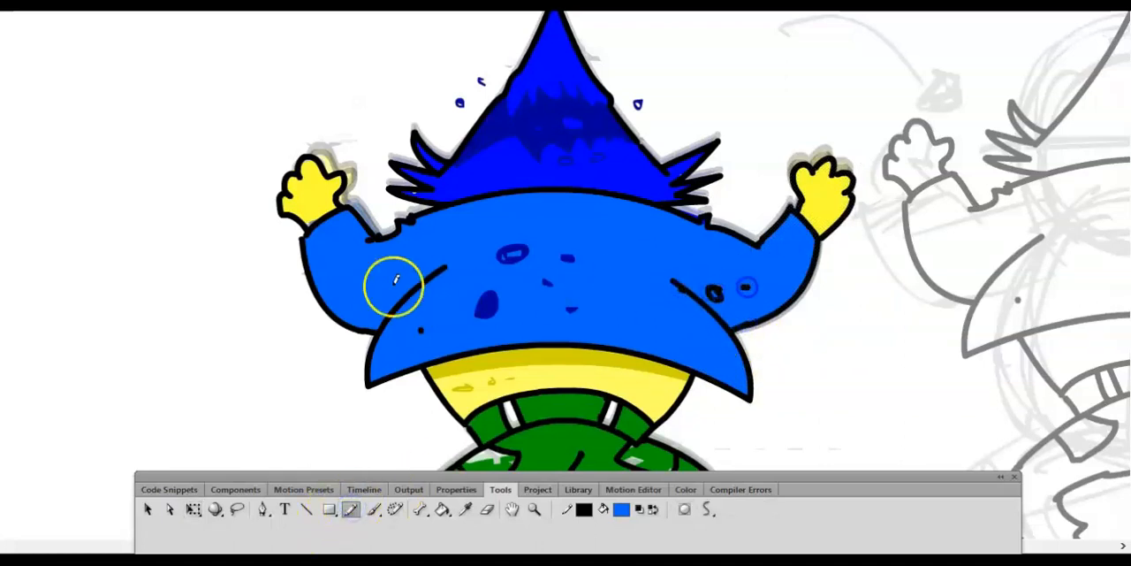
- Insert keyframes at frames 8 and 9, and draw a tiny pencil mark outside the canvas
key(ctrl+minus)
key(ctrl+minus)
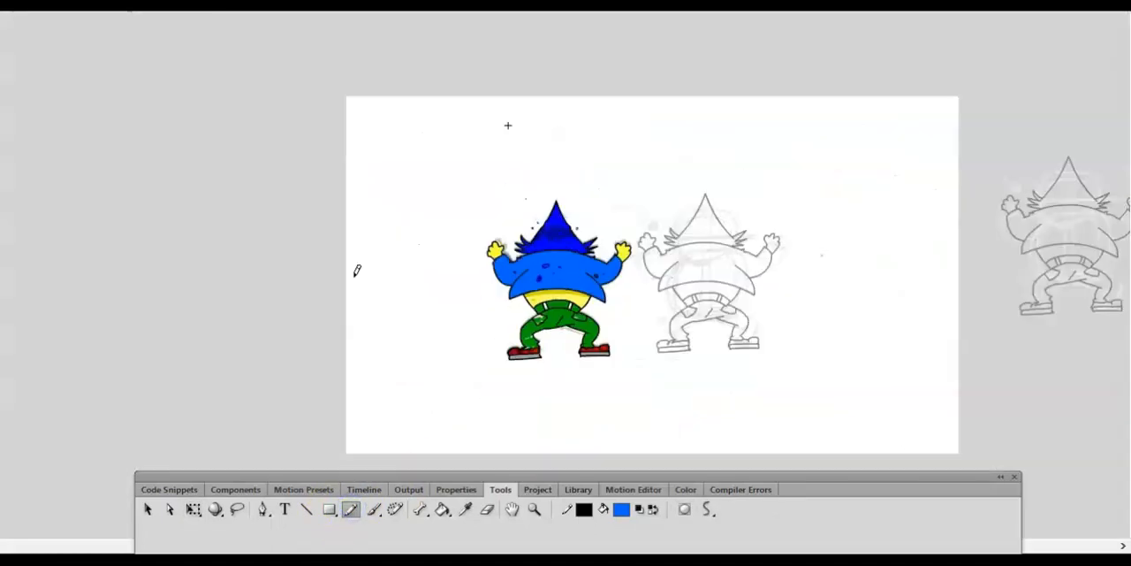
click(363, 490)
mouse_move(331, 520)
mouse_down()
mouse_move(286, 506)
mouse_move(334, 522)
mouse_up()
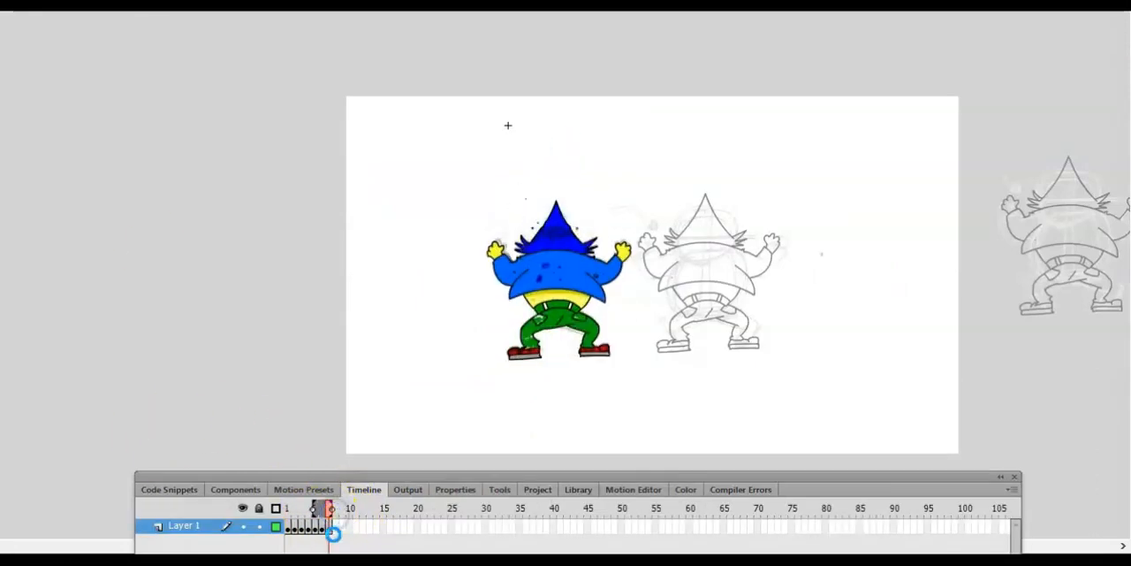
right_click(336, 530)
click(430, 186)
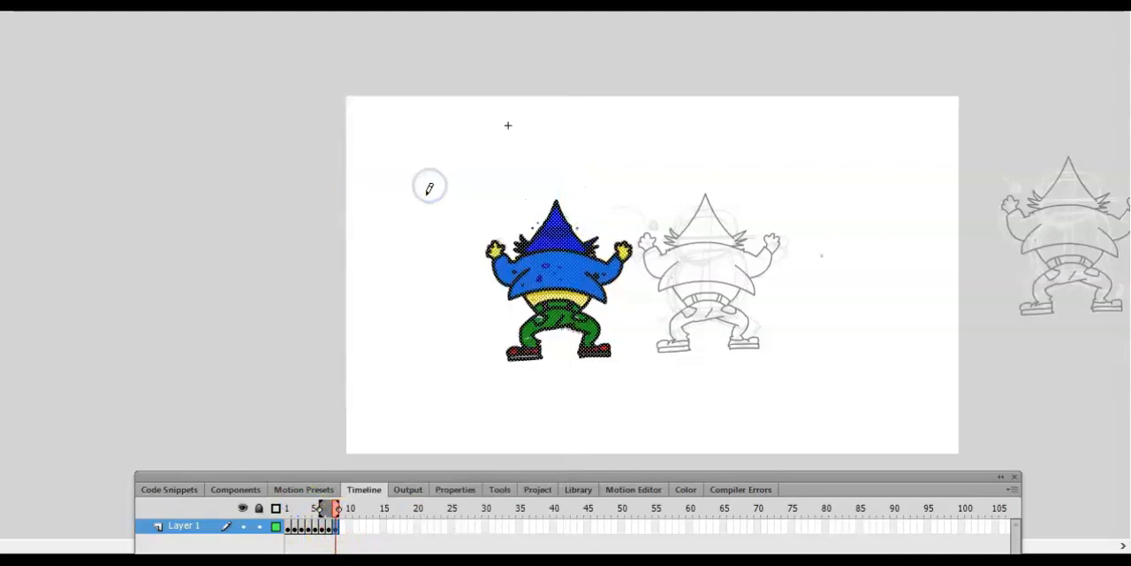
right_click(345, 530)
click(412, 189)
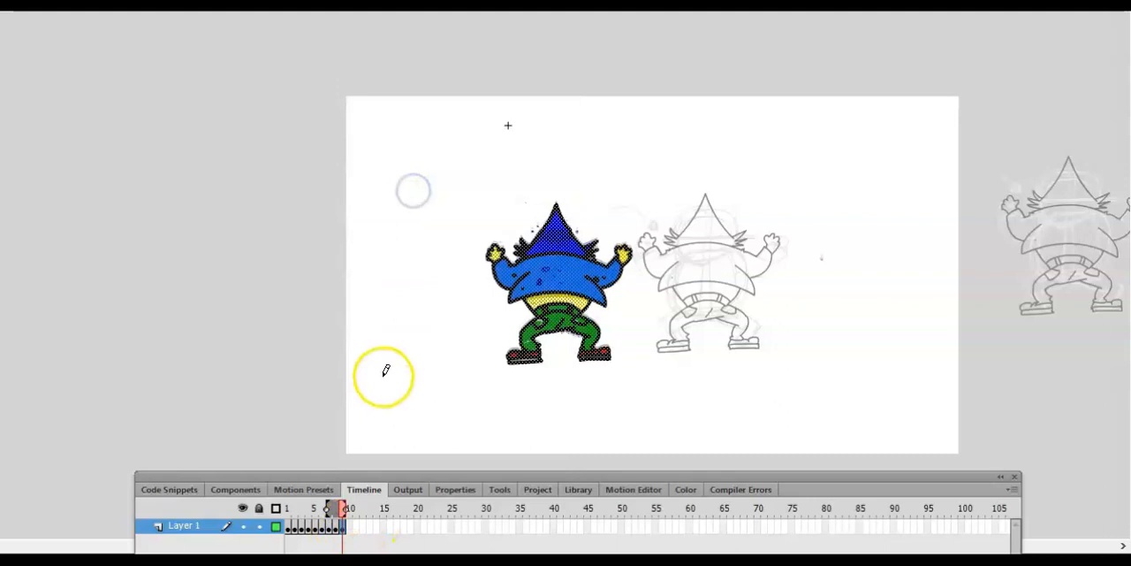
click(244, 192)
- Review the symbol's frames and the main scene, go back to frame 5 of the symbol, and preview the animation as a test movie
mouse_move(340, 508)
mouse_down()
mouse_move(305, 507)
mouse_move(327, 507)
mouse_up()
click(483, 254)
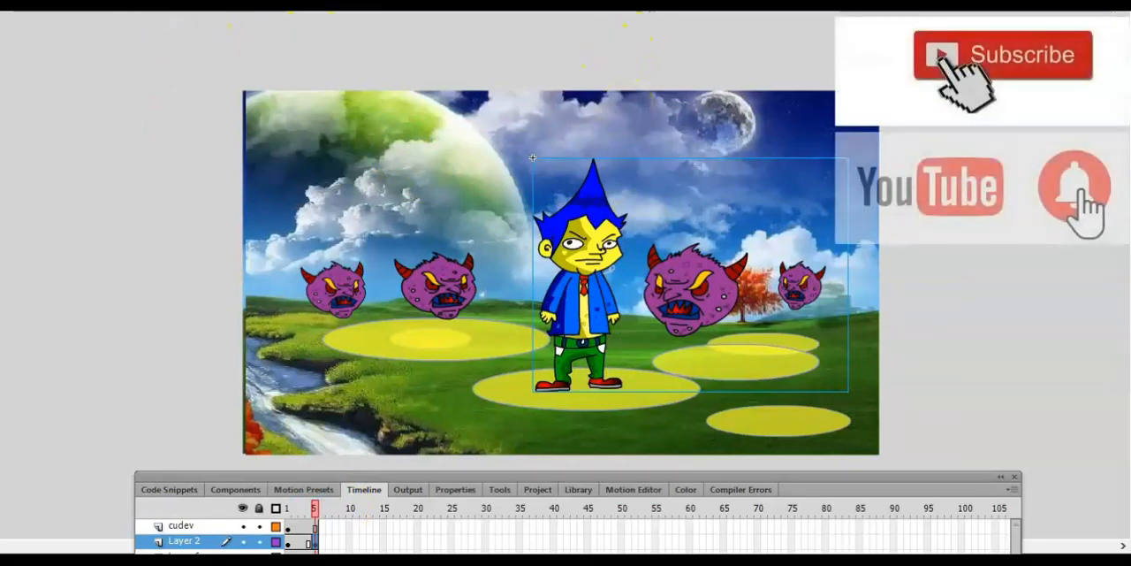
click(475, 19)
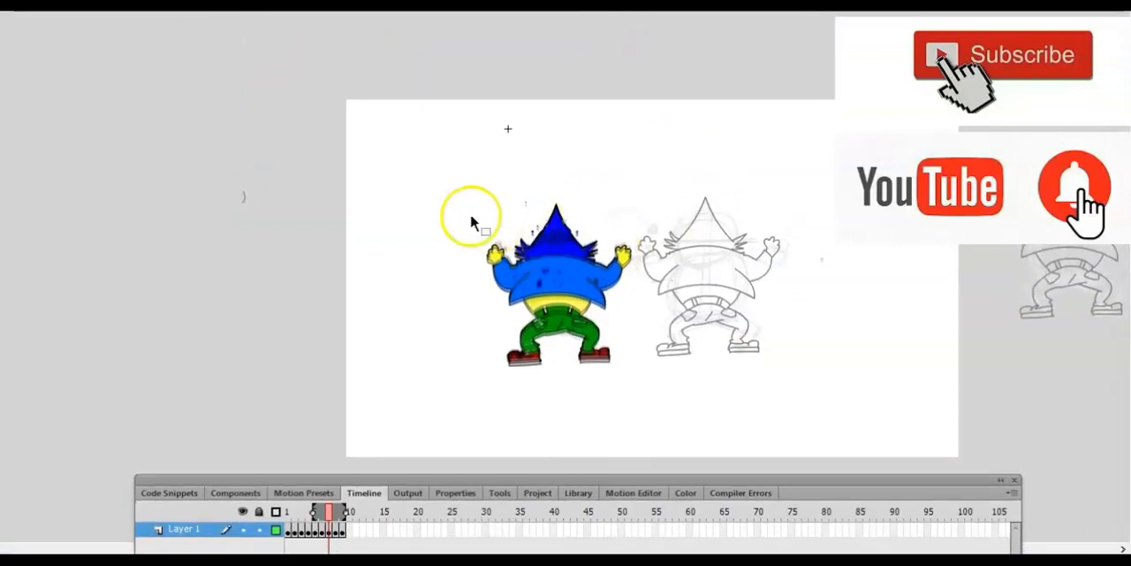
click(315, 511)
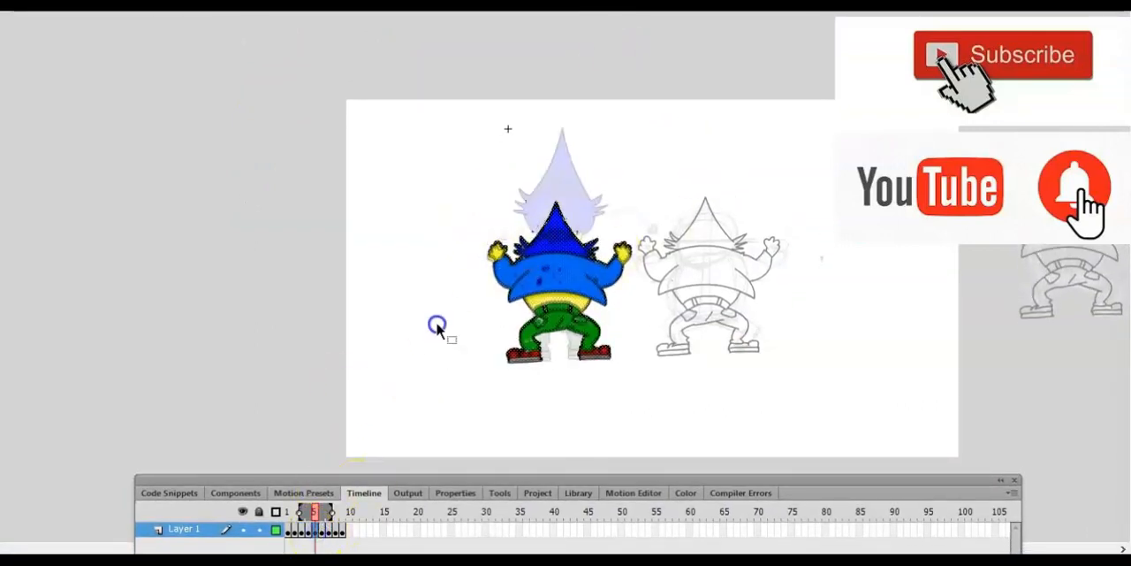
key(ctrl+Return)
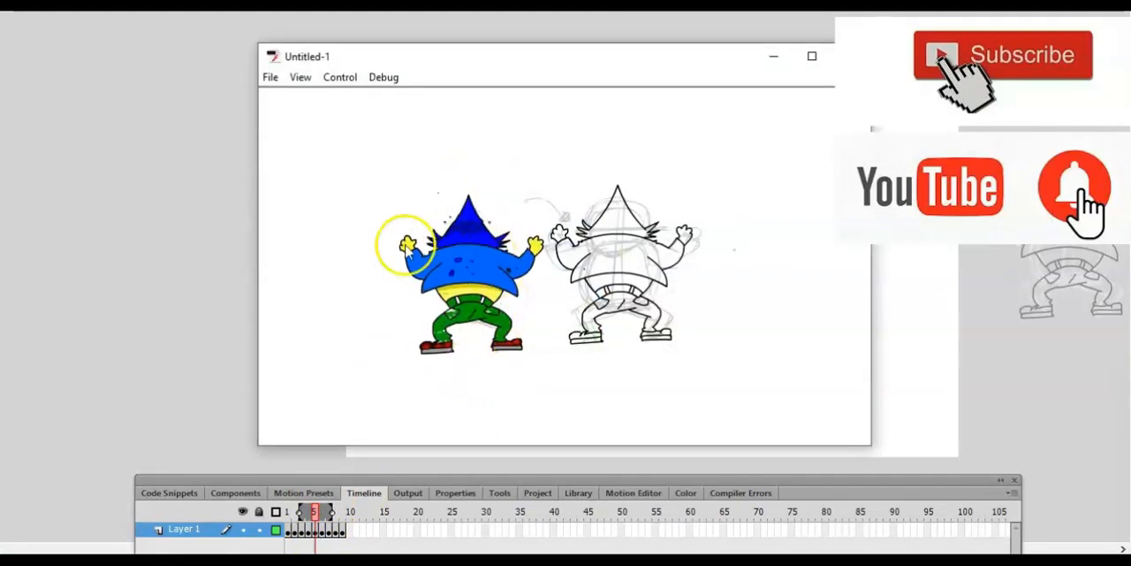